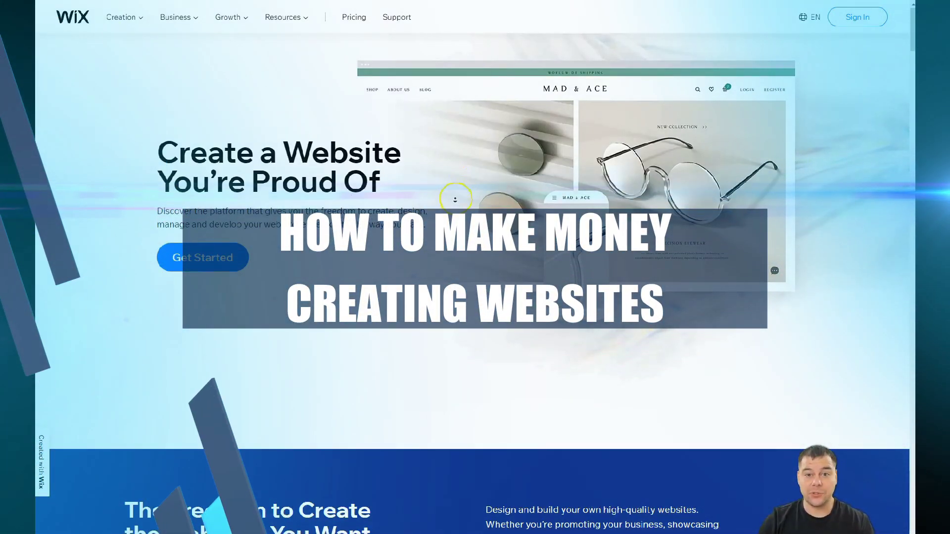
Scroll down and back up through the My Sites list, showing My Site 4 to My Site 10.
scroll(455, 200, down, 3)
scroll(452, 212, down, 3)
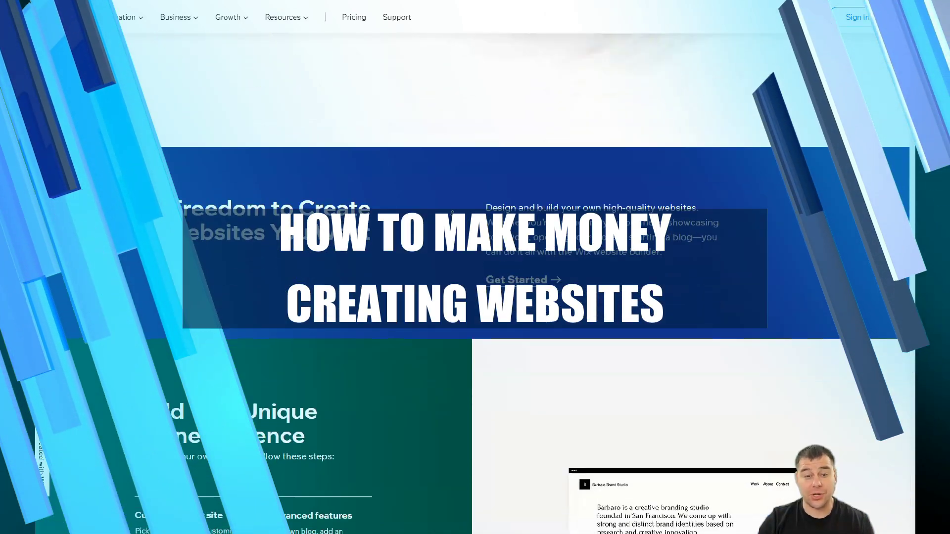
scroll(452, 213, down, 2)
scroll(452, 212, down, 5)
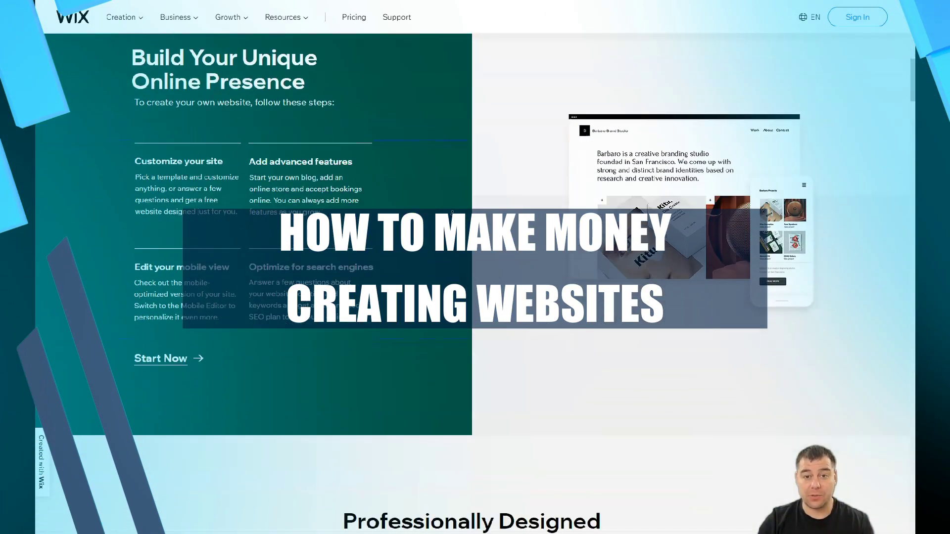
scroll(452, 213, down, 7)
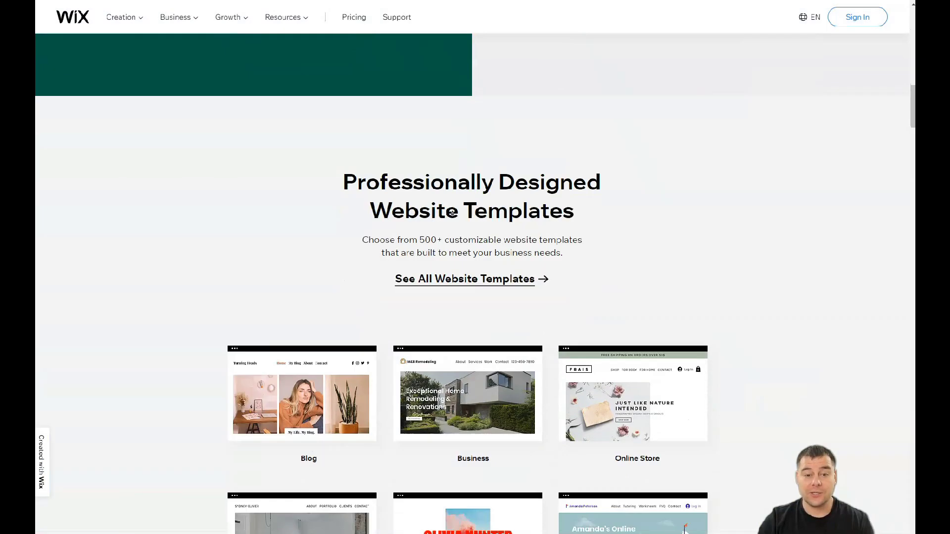
scroll(452, 212, down, 6)
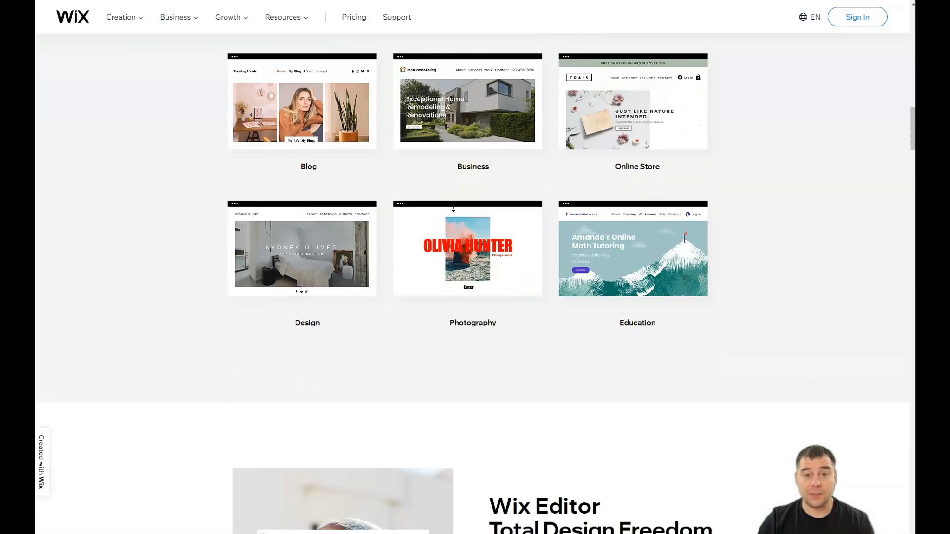
scroll(454, 210, down, 6)
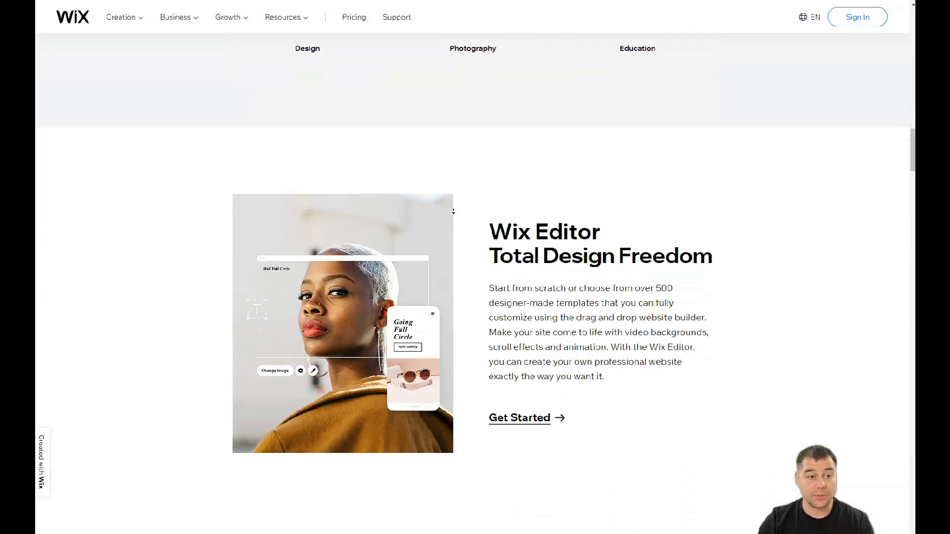
scroll(453, 211, down, 3)
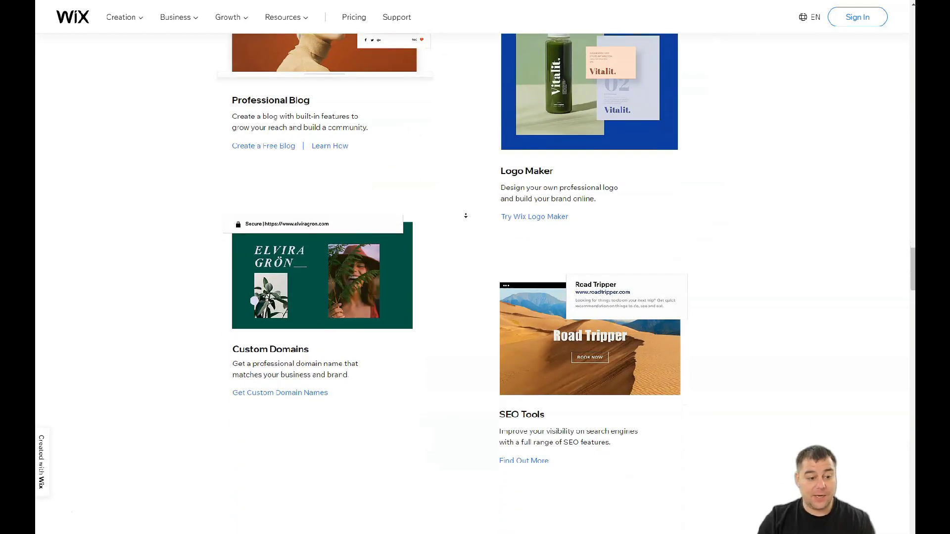
scroll(466, 216, down, 8)
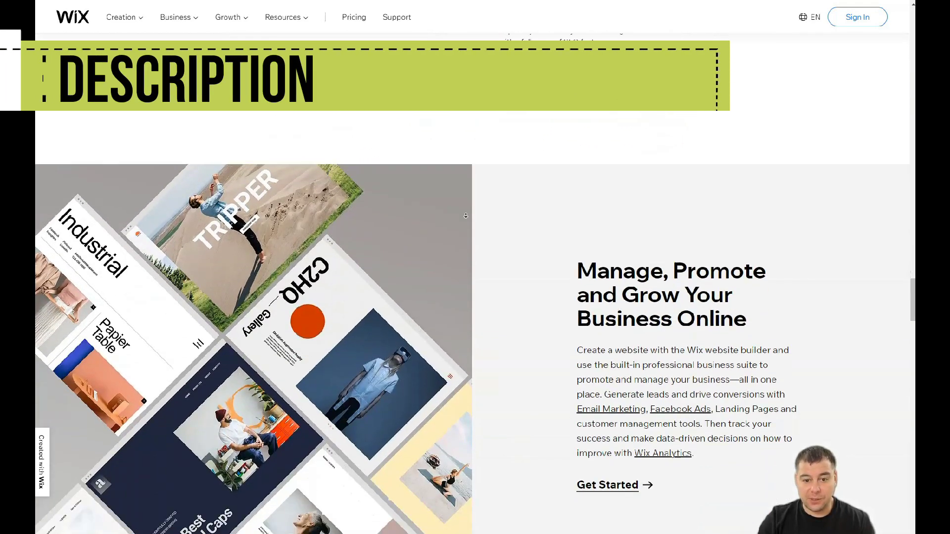
scroll(465, 216, down, 8)
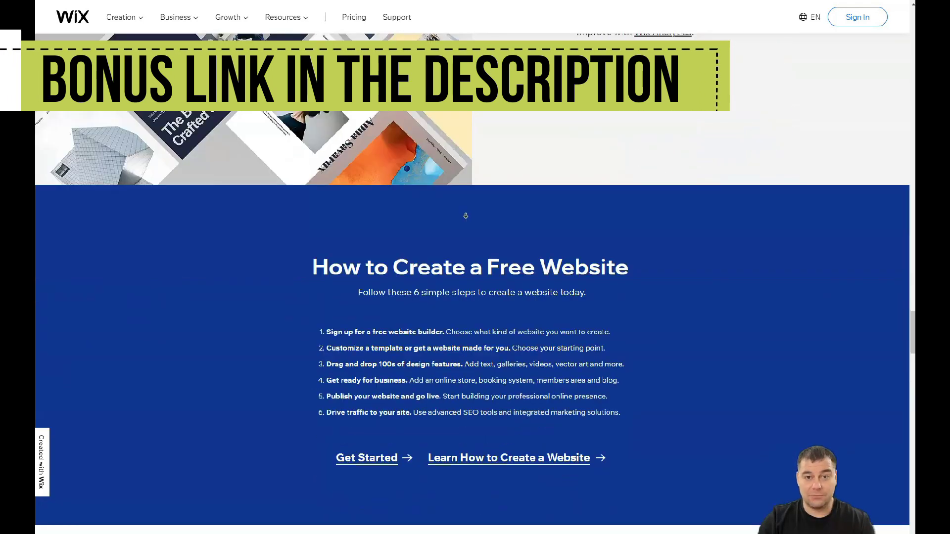
scroll(466, 215, down, 8)
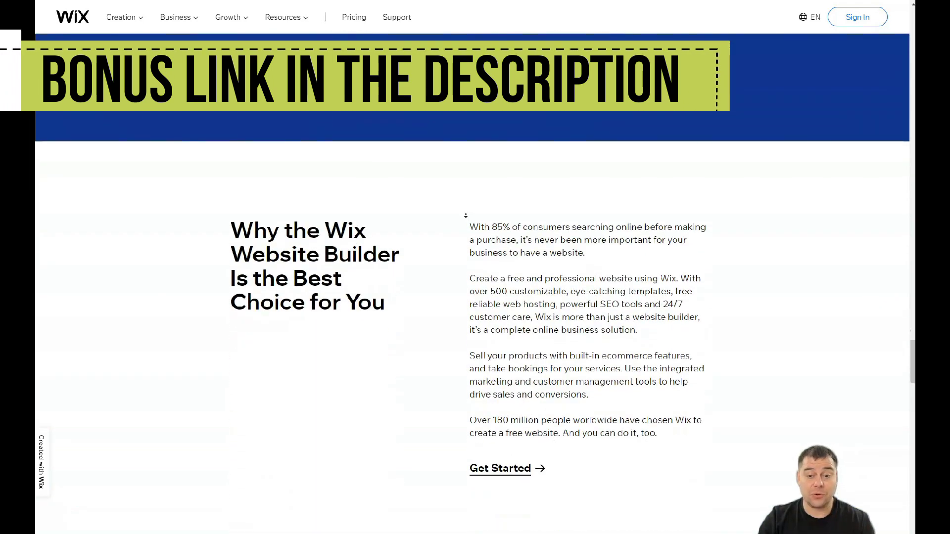
scroll(466, 216, down, 8)
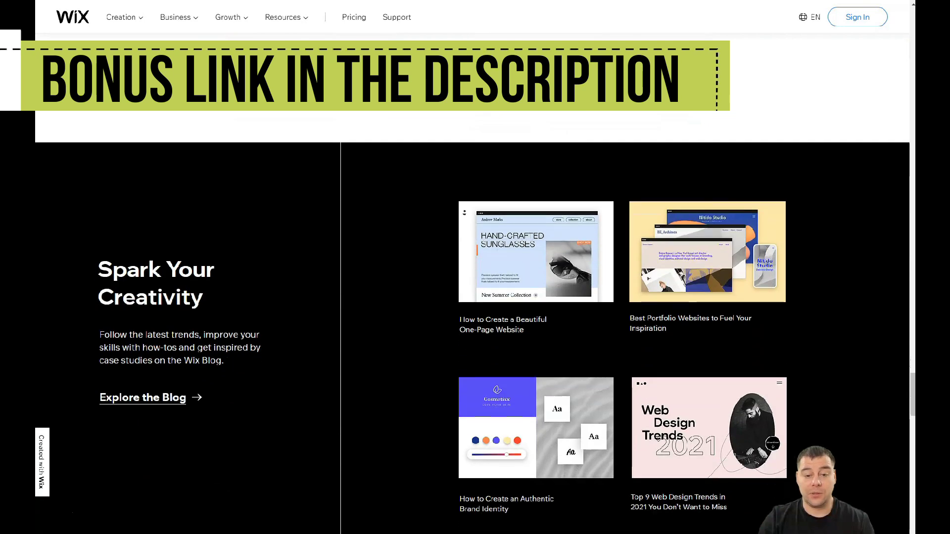
scroll(464, 214, down, 6)
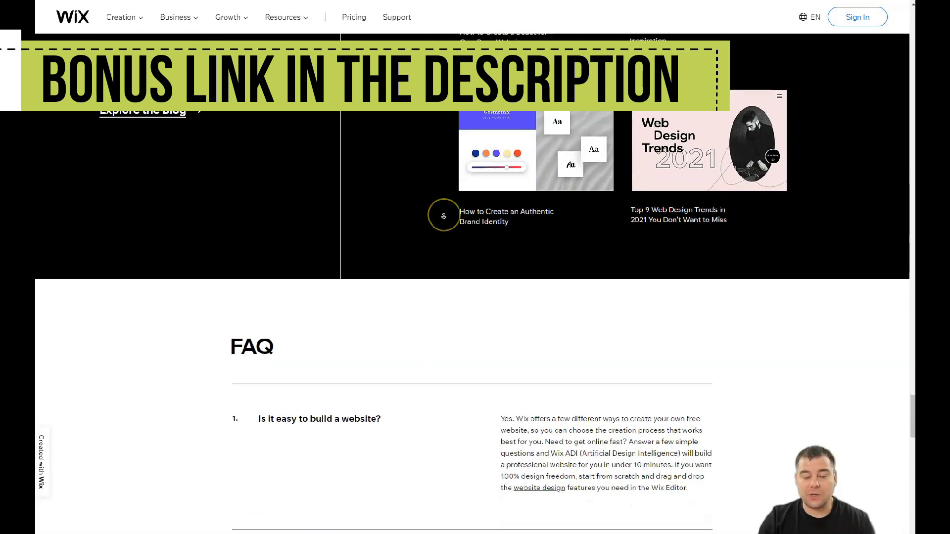
scroll(444, 216, down, 7)
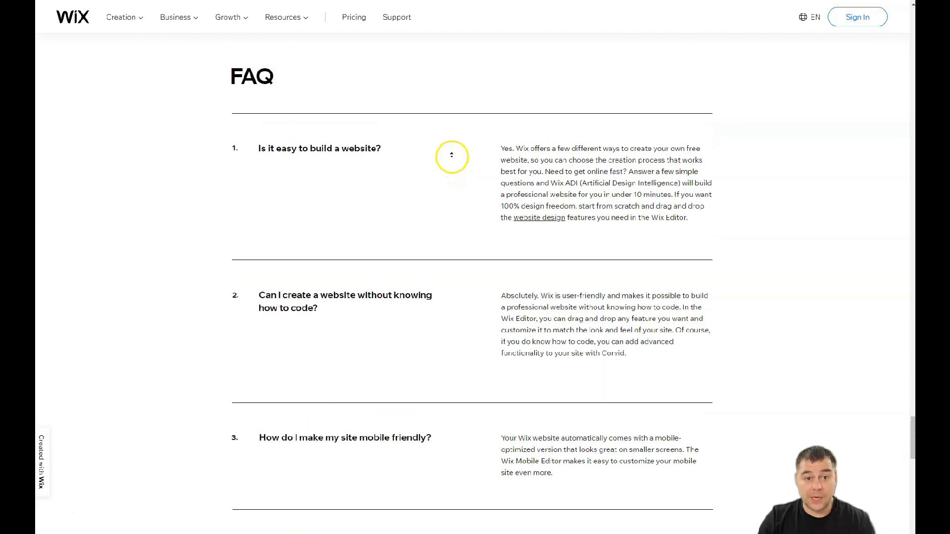
scroll(451, 154, up, 6)
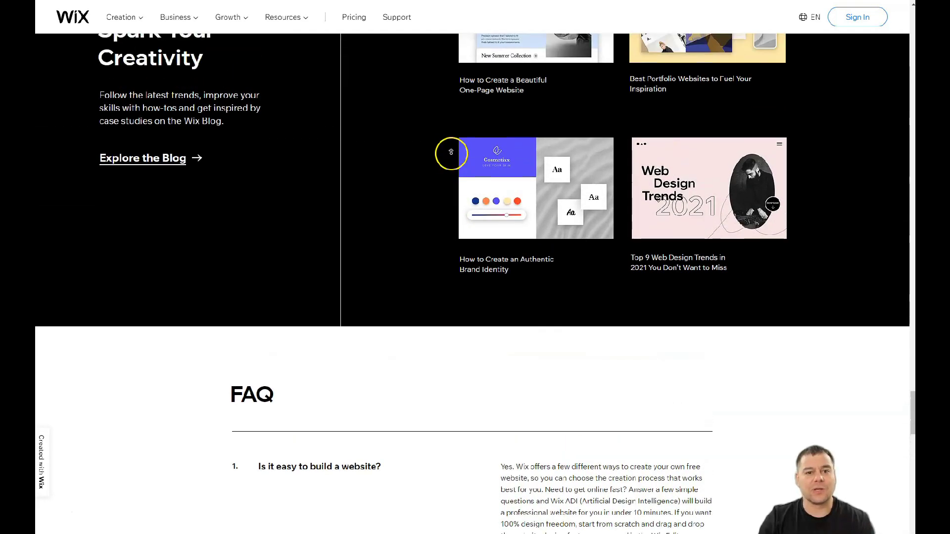
scroll(451, 154, up, 9)
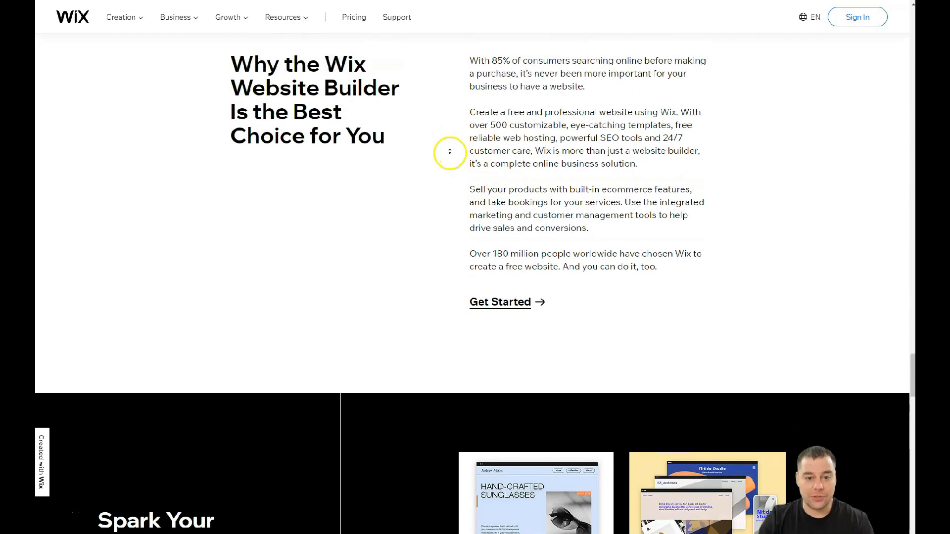
scroll(450, 151, up, 7)
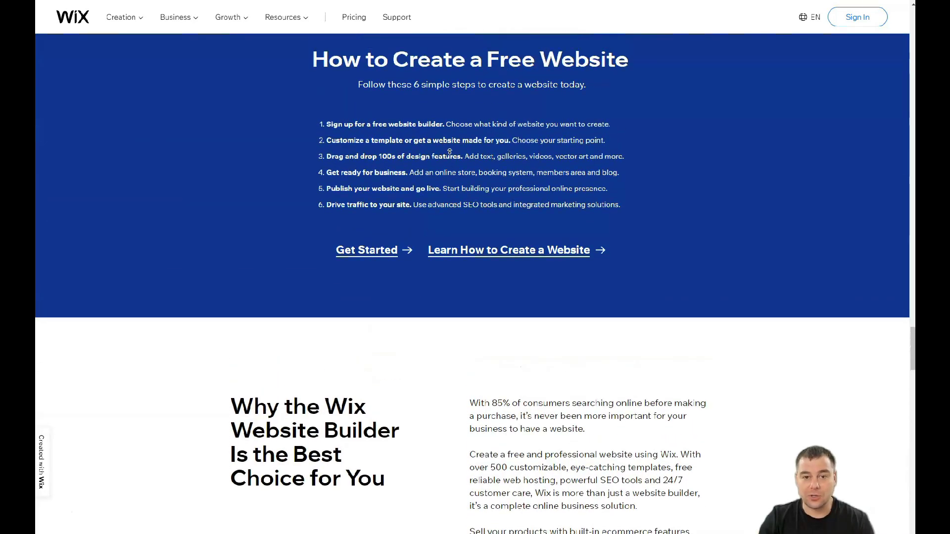
scroll(450, 152, up, 8)
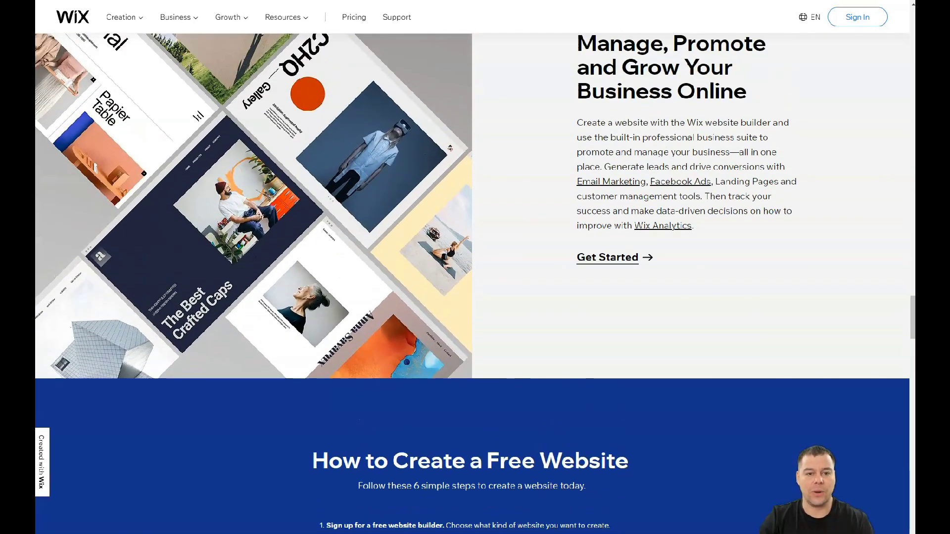
scroll(450, 148, up, 9)
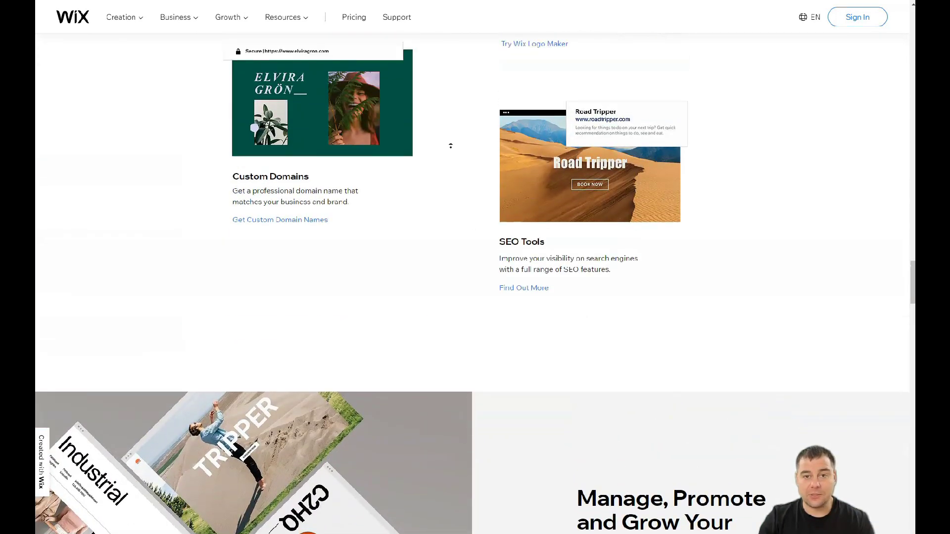
scroll(450, 145, up, 10)
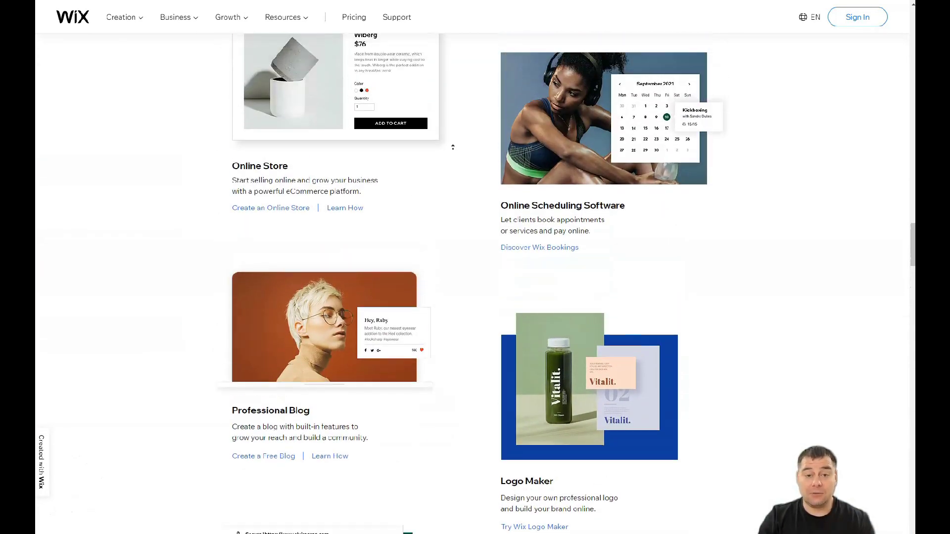
scroll(453, 146, up, 9)
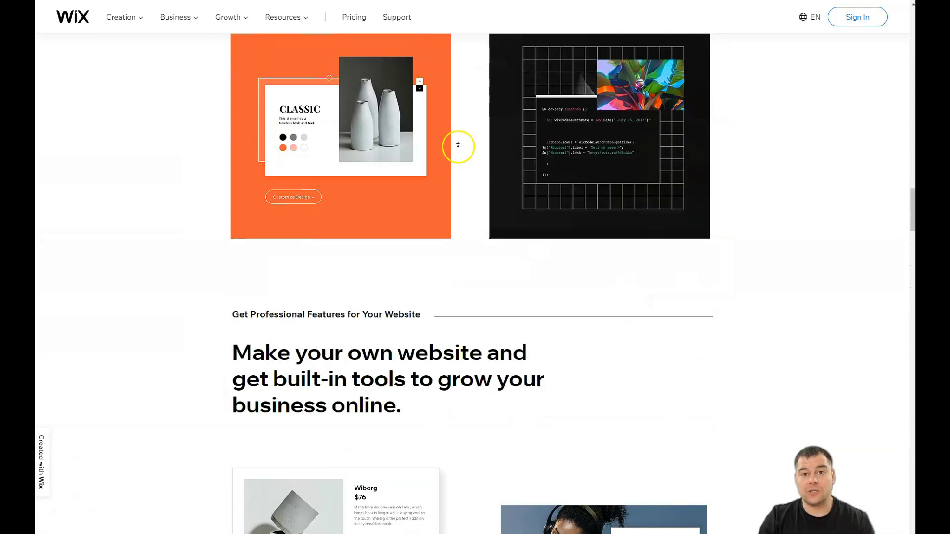
scroll(458, 145, up, 11)
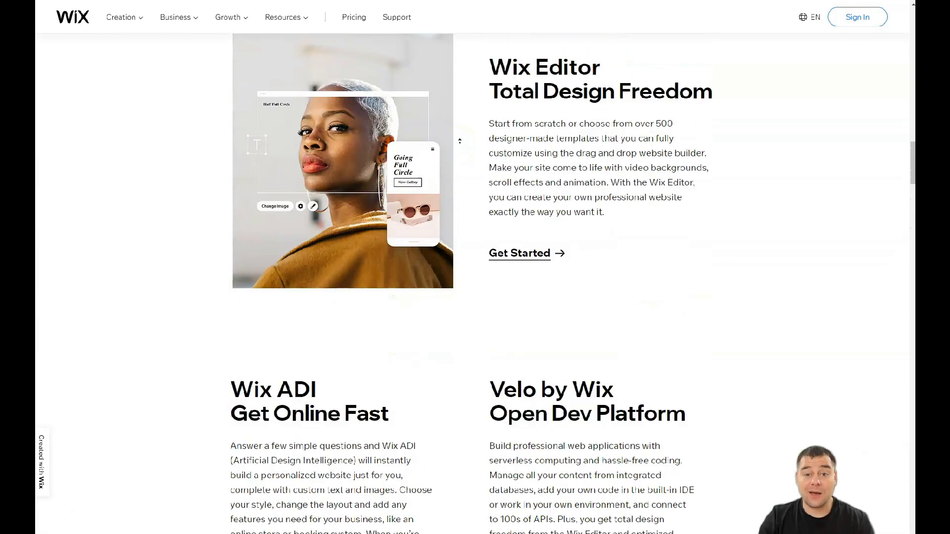
scroll(459, 141, up, 15)
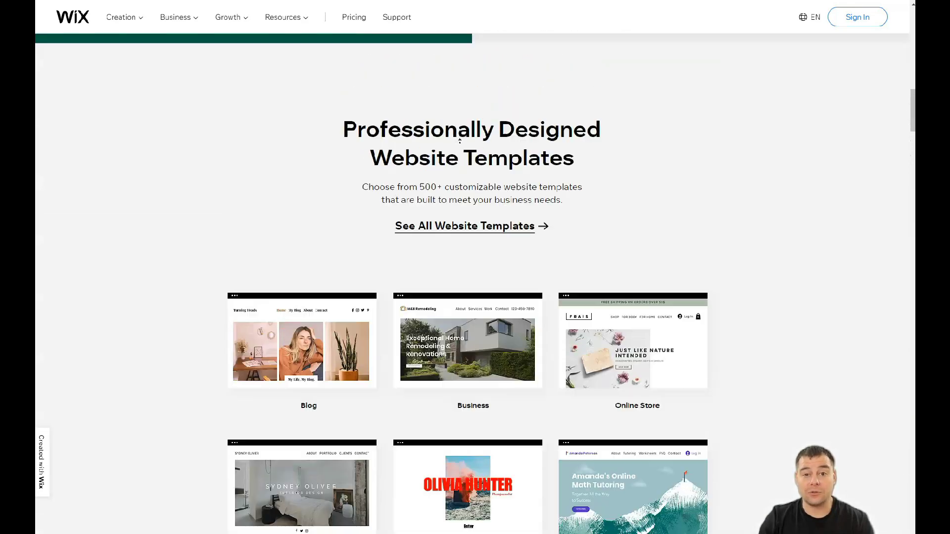
scroll(459, 141, up, 14)
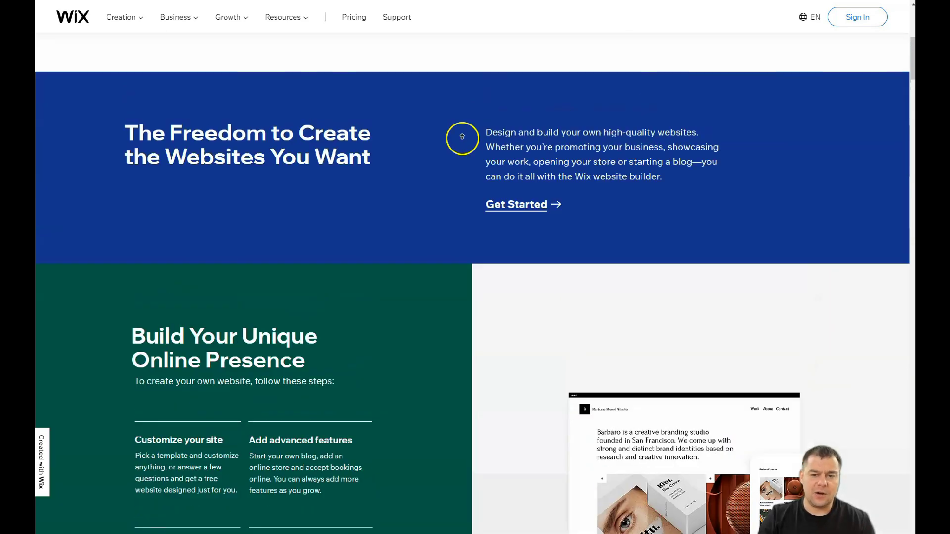
scroll(462, 136, up, 8)
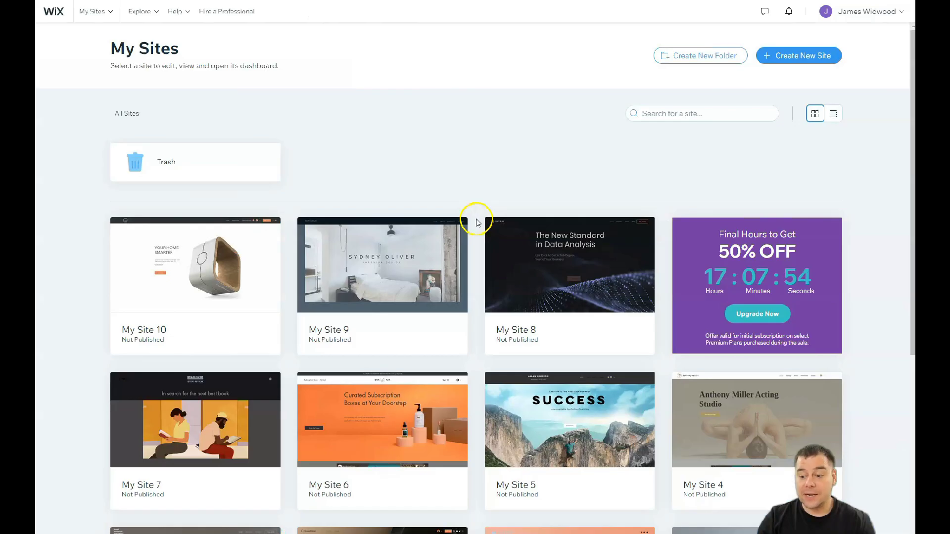
Start a brand-new site and choose Other as the kind of website.
click(782, 57)
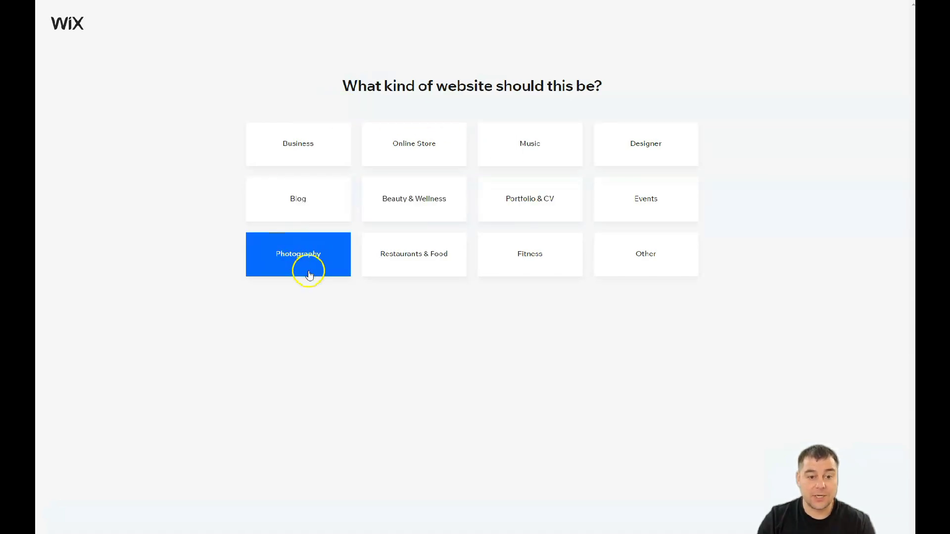
click(636, 260)
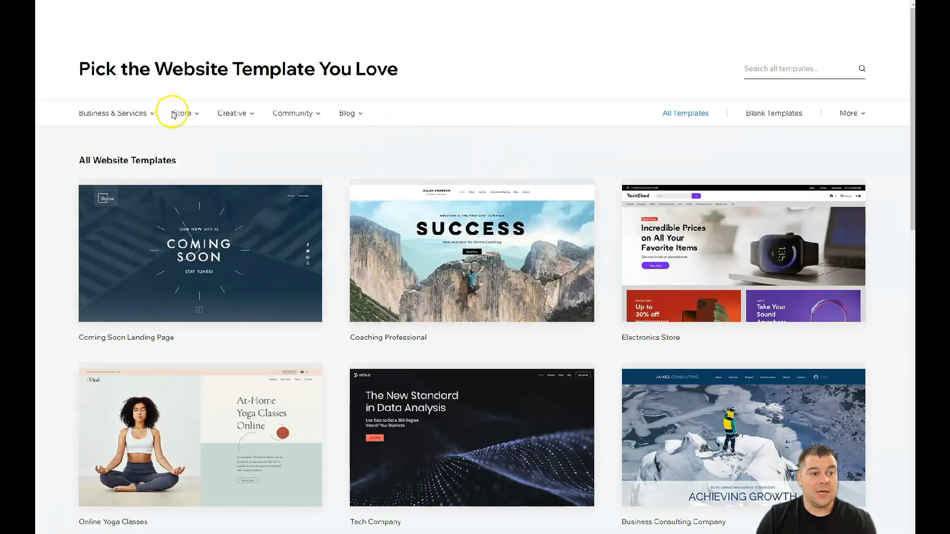
Browse the template gallery's category menus.
mouse_move(155, 117)
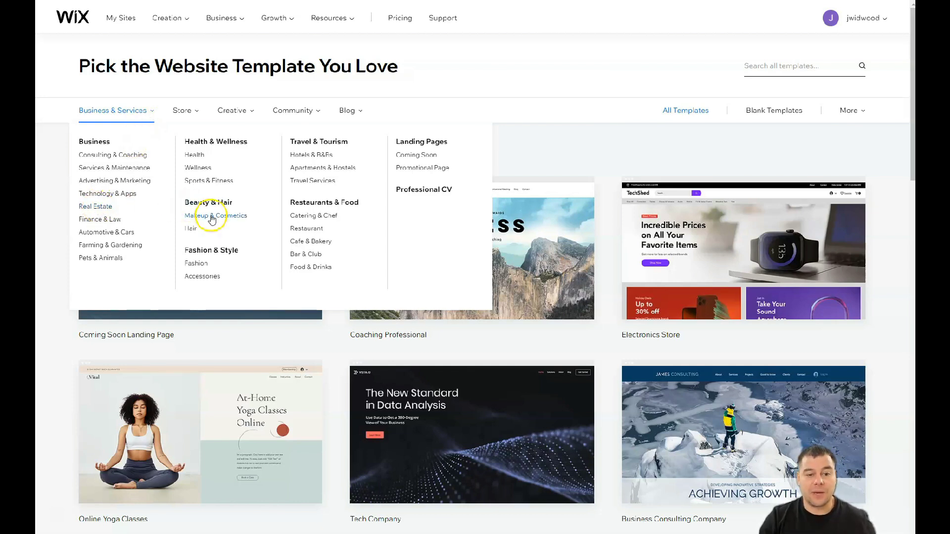
mouse_move(192, 115)
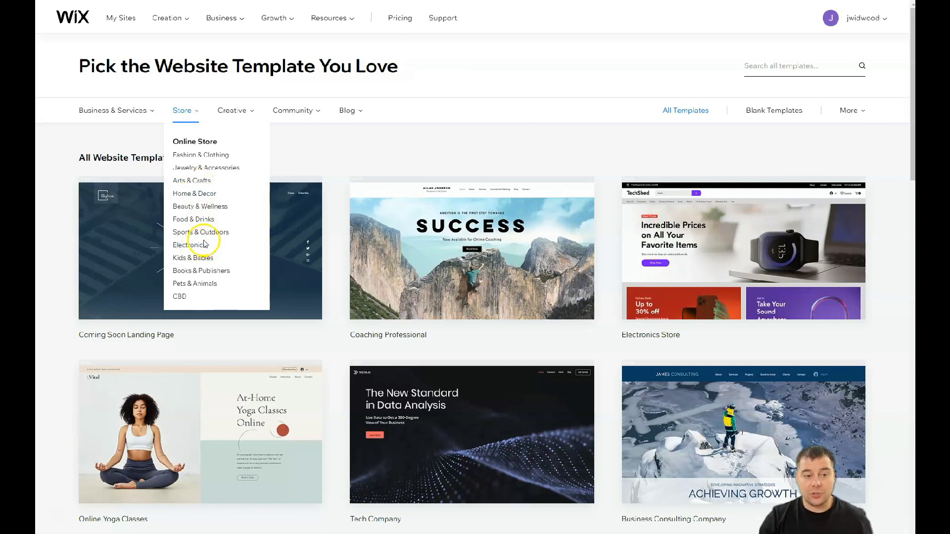
mouse_move(247, 113)
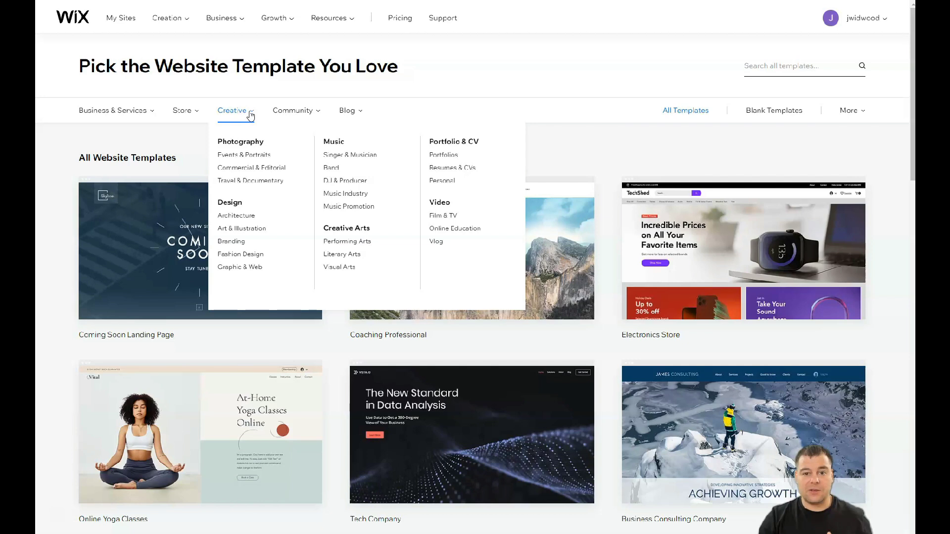
mouse_move(316, 115)
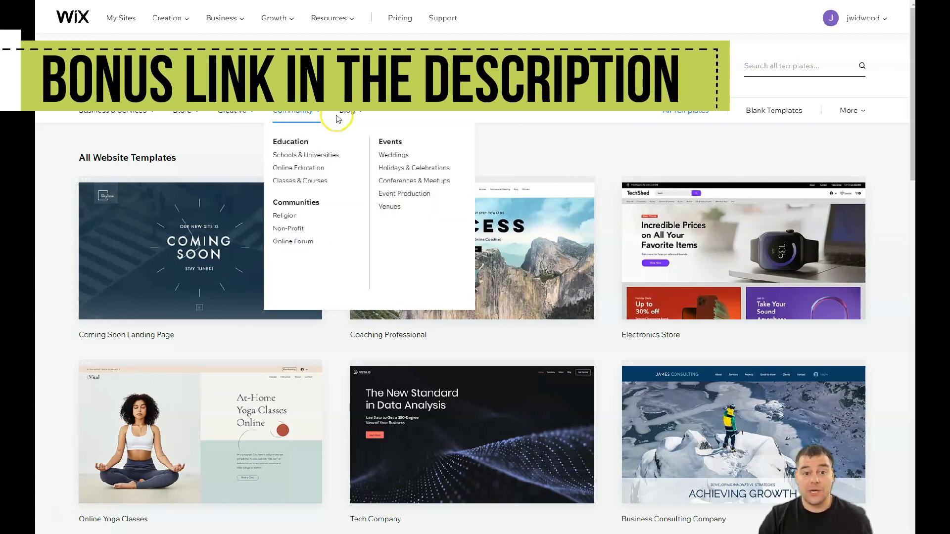
mouse_move(350, 113)
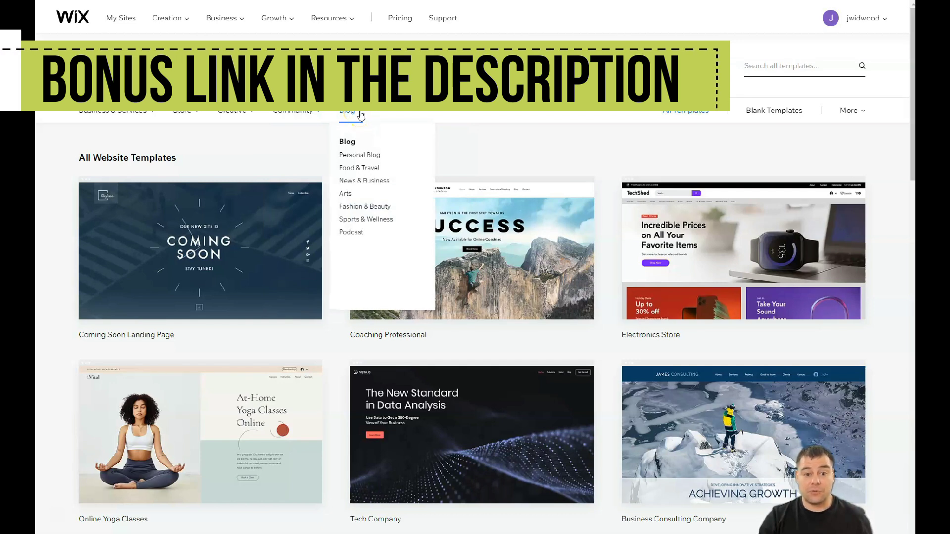
Filter the gallery to blank templates, then switch back to all website templates.
click(761, 119)
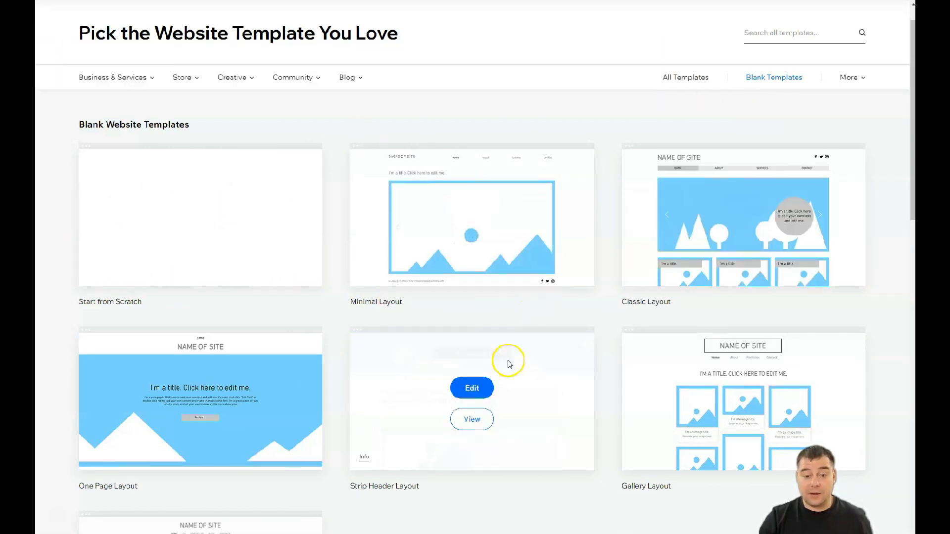
scroll(510, 365, down, 2)
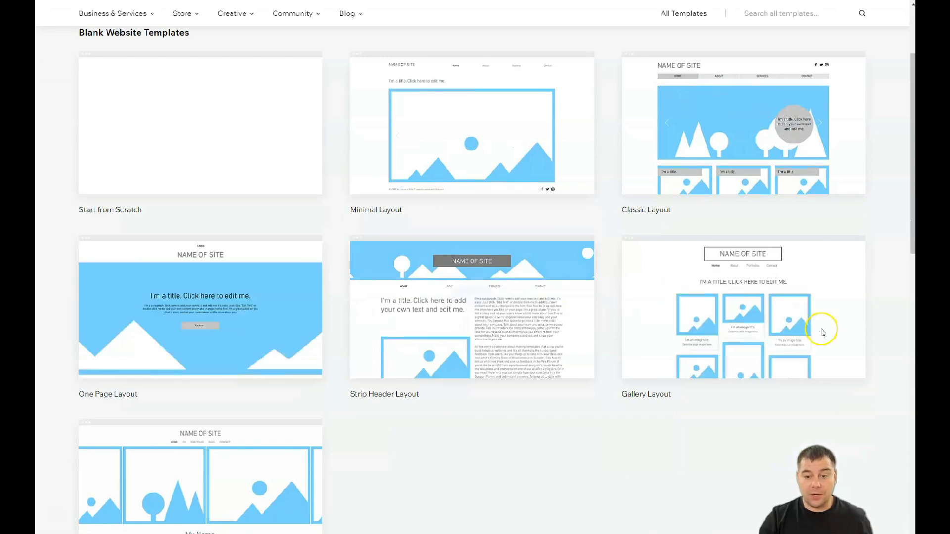
scroll(579, 311, up, 3)
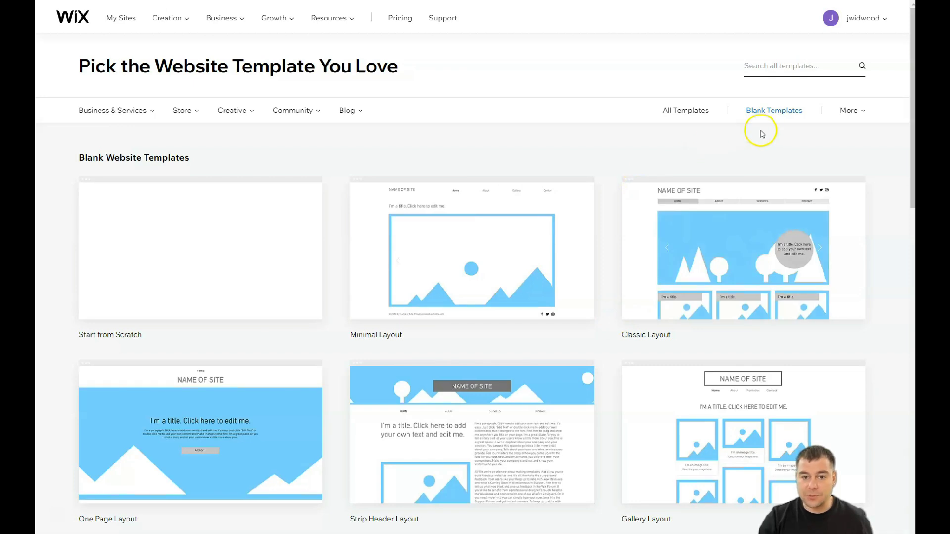
click(685, 111)
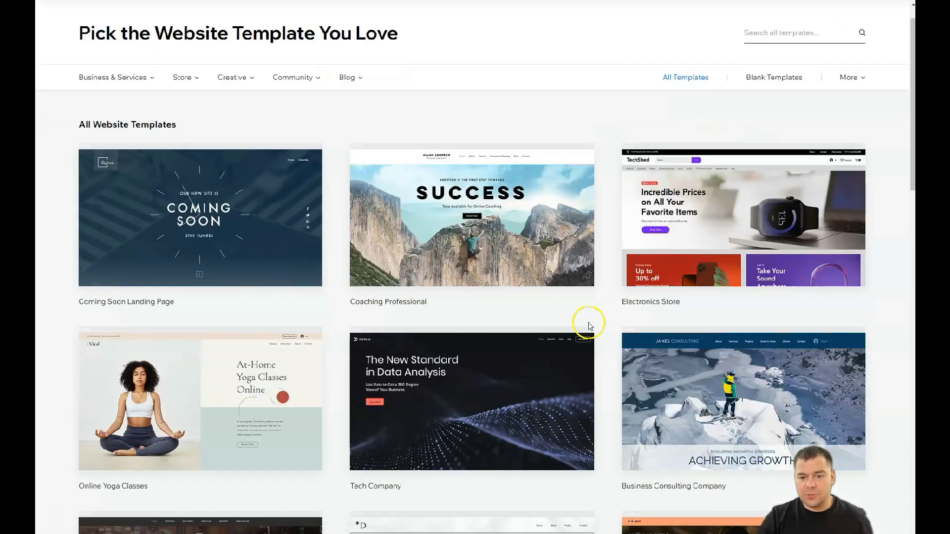
Page through the templates to page 11 and locate the Fitness Trainer card.
scroll(588, 326, down, 15)
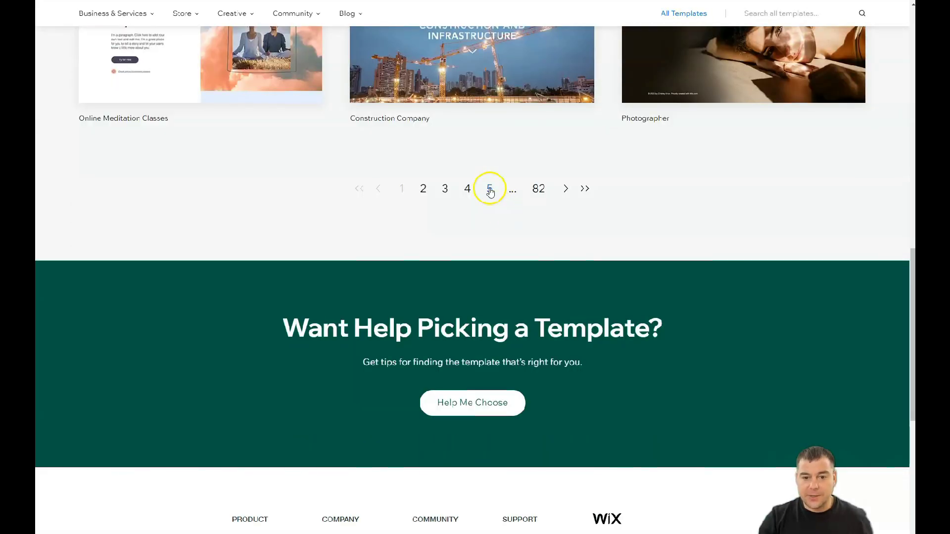
click(490, 189)
scroll(509, 372, down, 15)
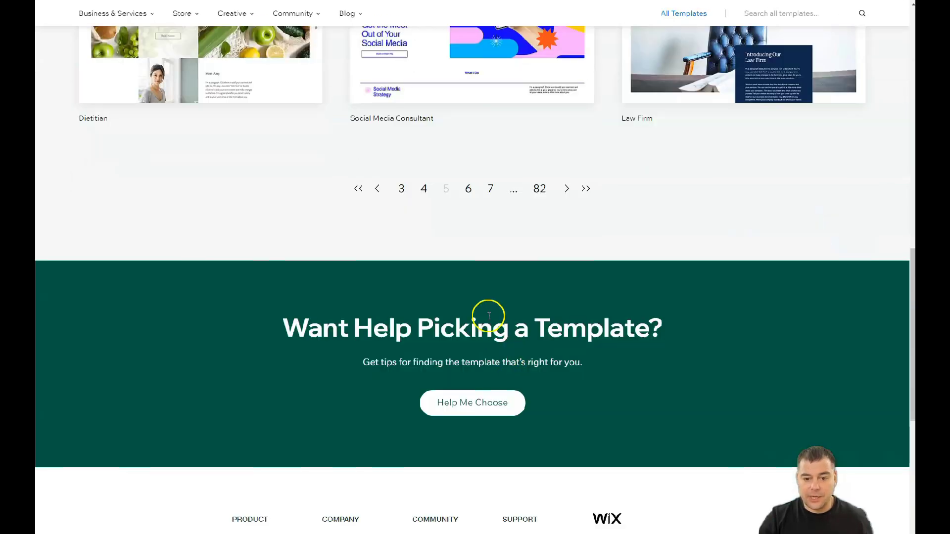
click(490, 189)
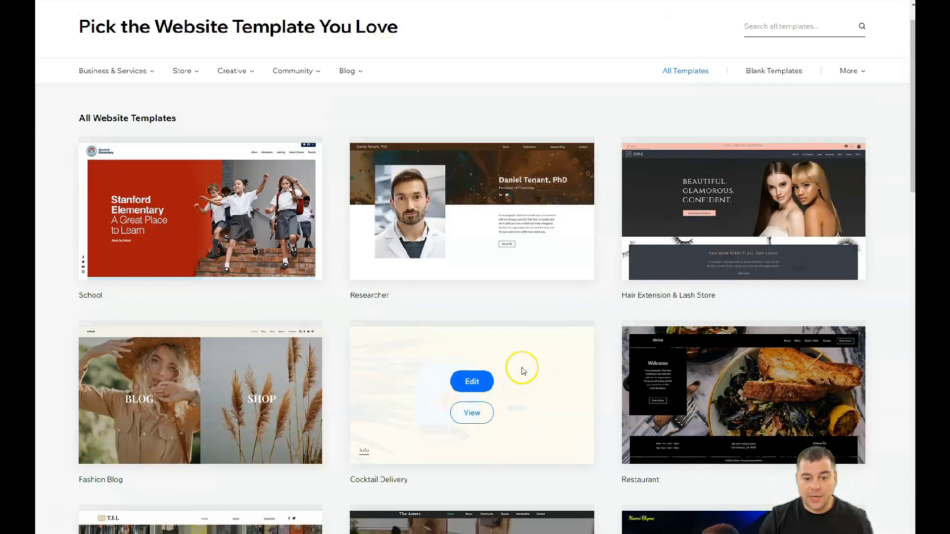
scroll(521, 368, down, 7)
scroll(520, 369, down, 10)
click(490, 99)
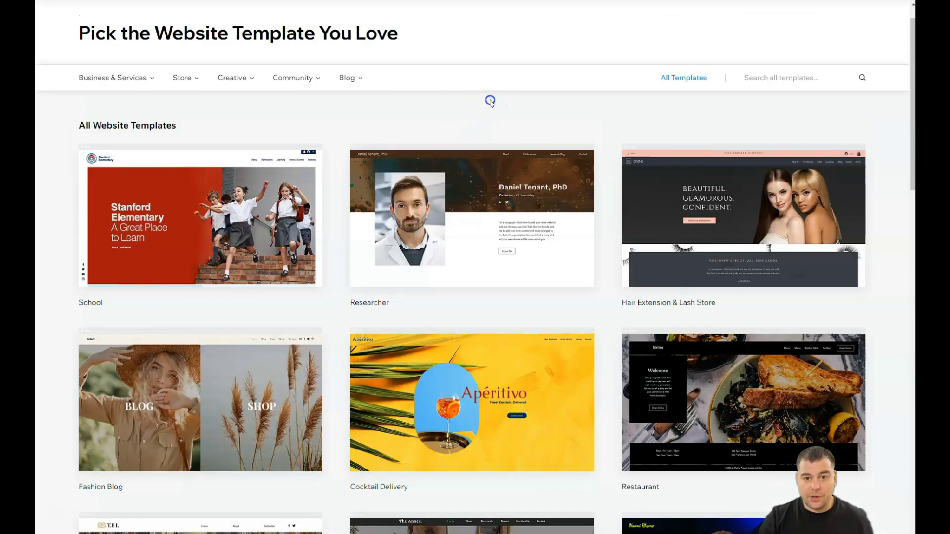
scroll(555, 303, down, 4)
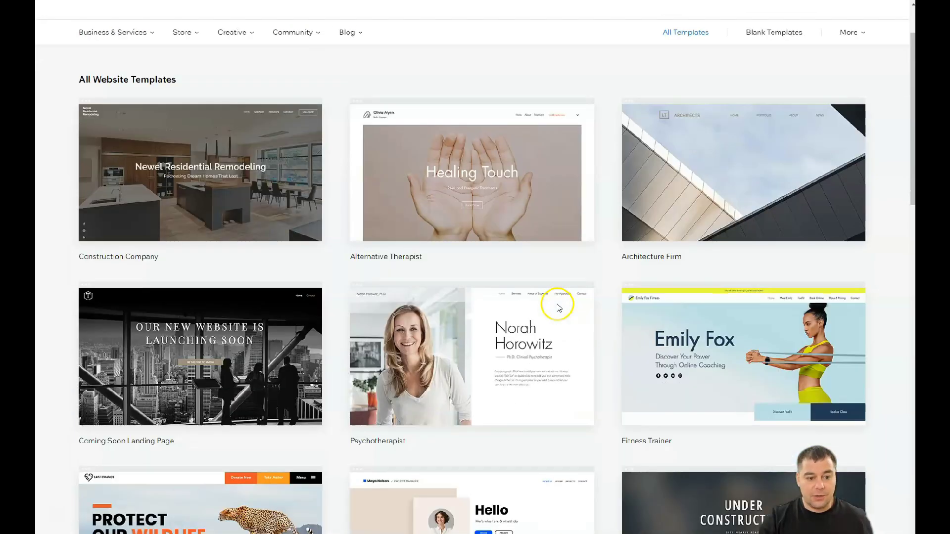
scroll(556, 302, down, 7)
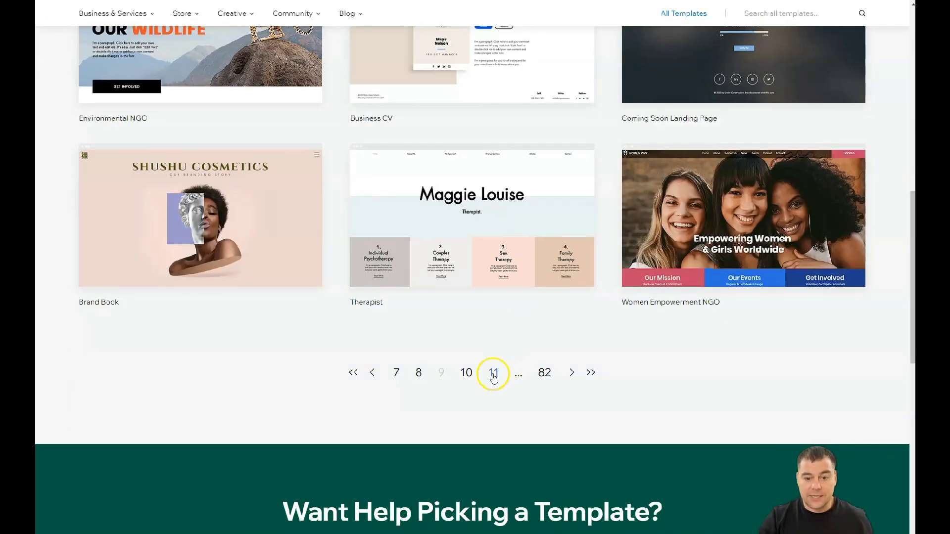
click(493, 374)
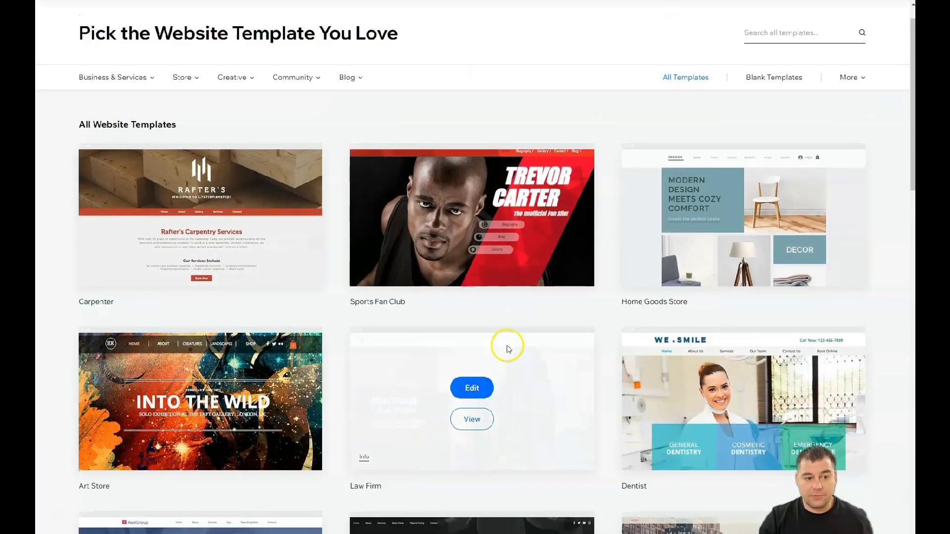
scroll(512, 348, down, 3)
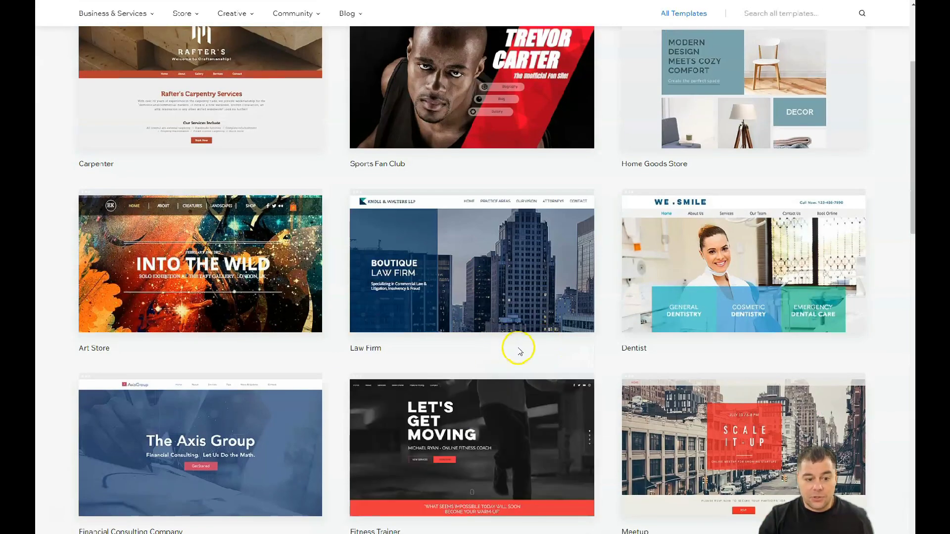
scroll(518, 350, down, 3)
mouse_move(531, 457)
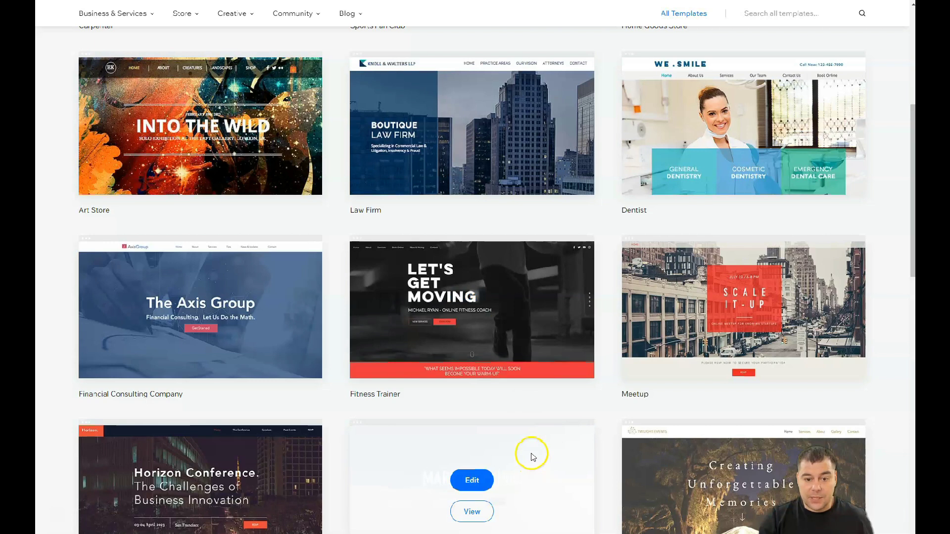
mouse_move(515, 322)
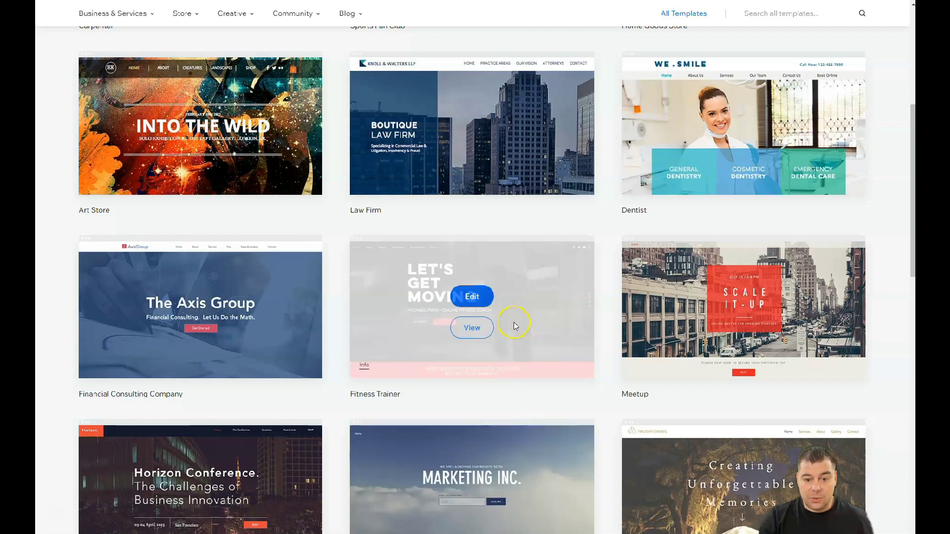
Open the Fitness Trainer template in the Editor and scroll through its home page.
click(472, 300)
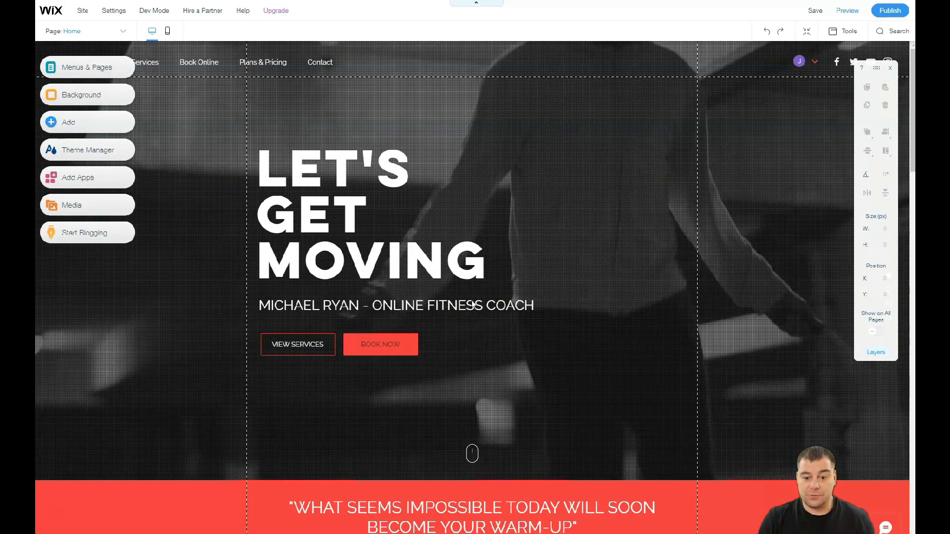
scroll(465, 269, down, 3)
scroll(465, 270, down, 12)
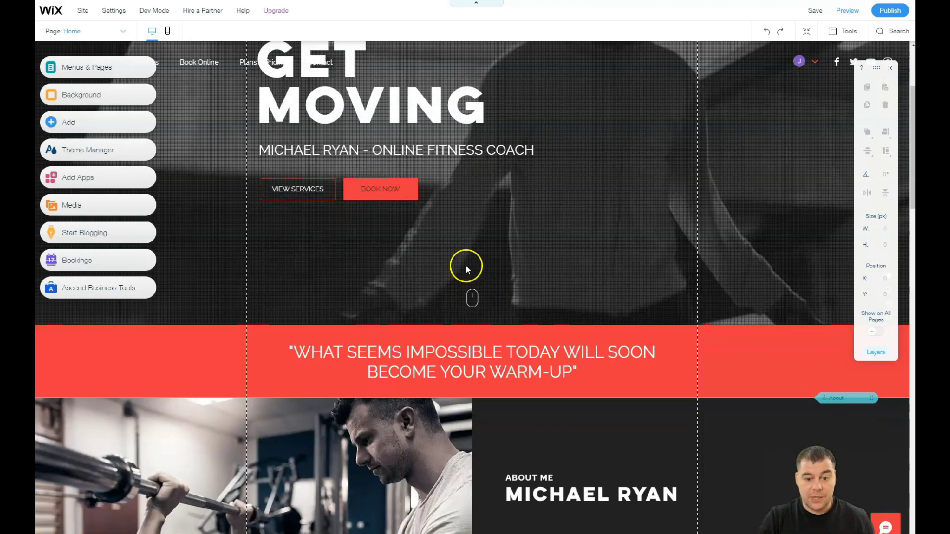
scroll(470, 270, down, 15)
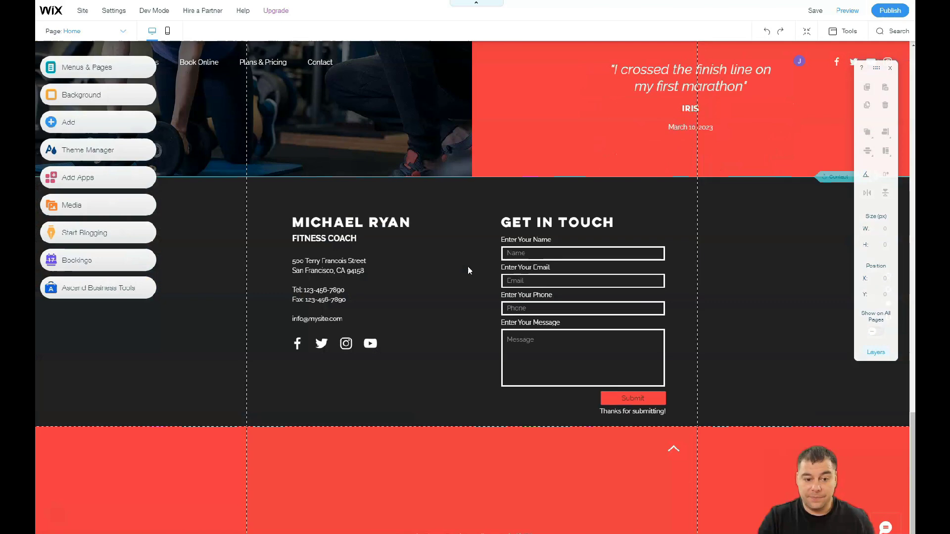
scroll(470, 271, up, 20)
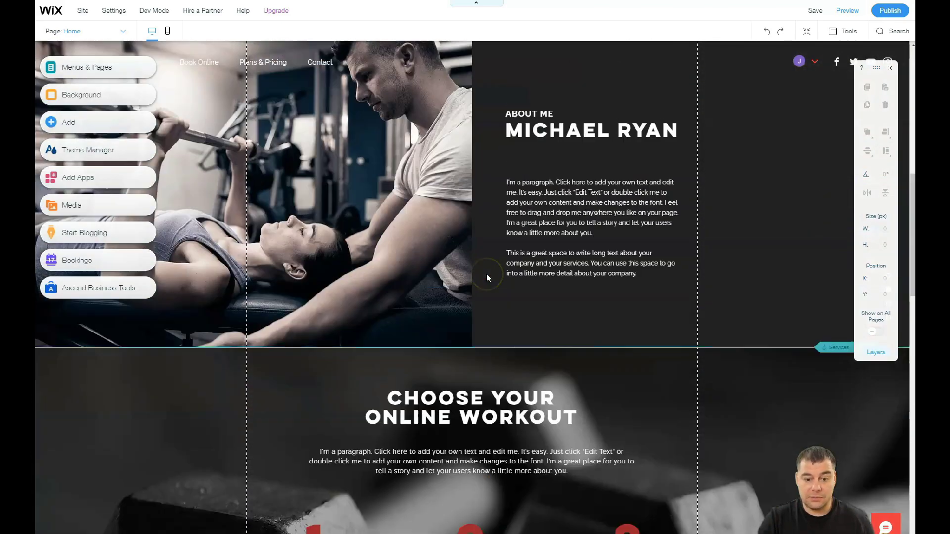
scroll(487, 277, up, 8)
scroll(487, 277, down, 7)
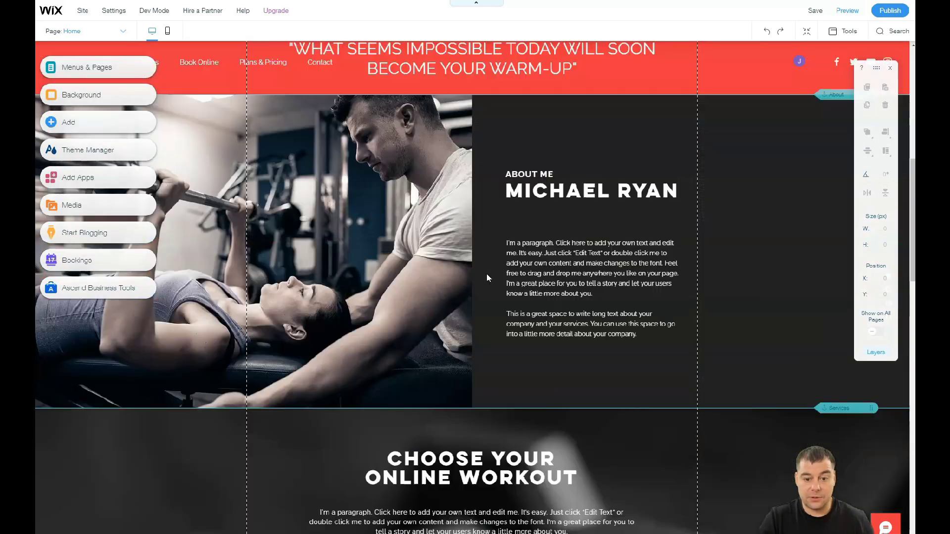
scroll(487, 277, down, 7)
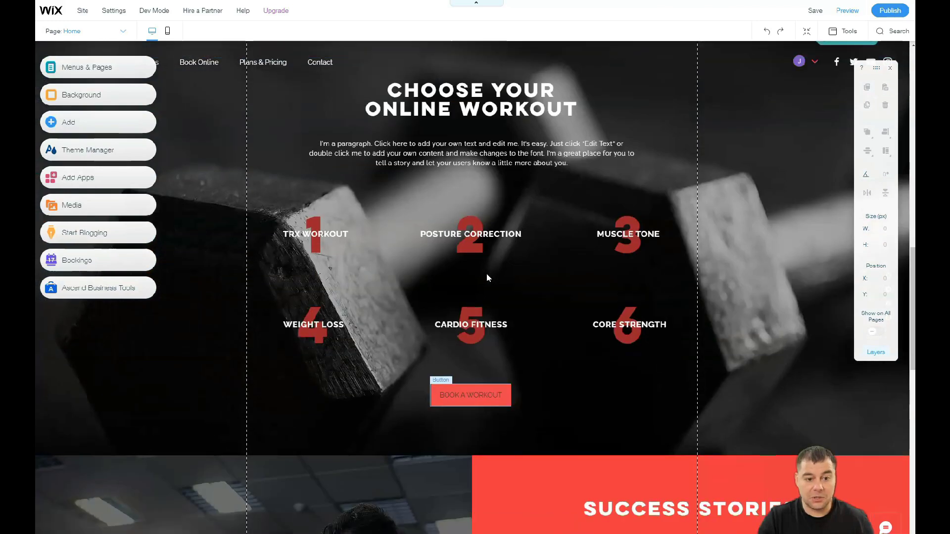
Select the Choose Your Online Workout strip, then the empty hero background.
click(489, 272)
scroll(486, 269, up, 10)
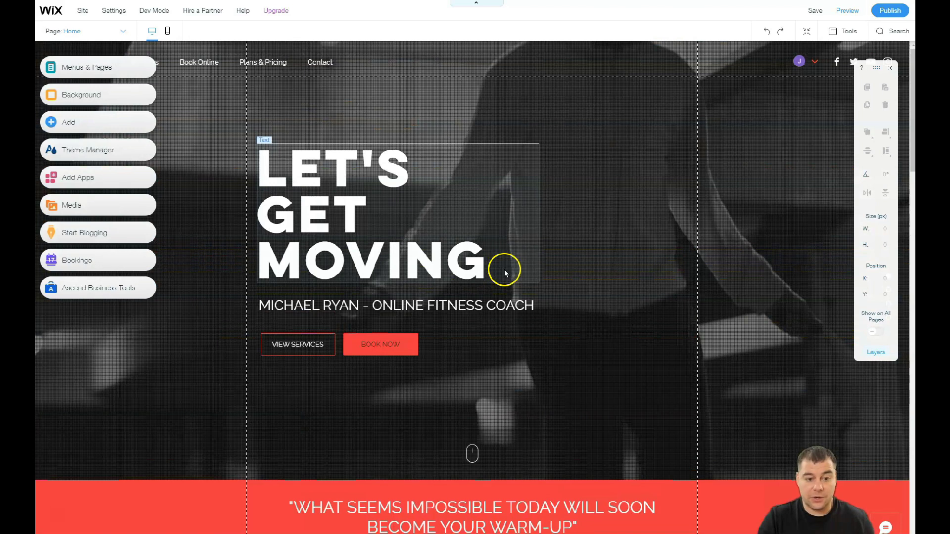
click(575, 251)
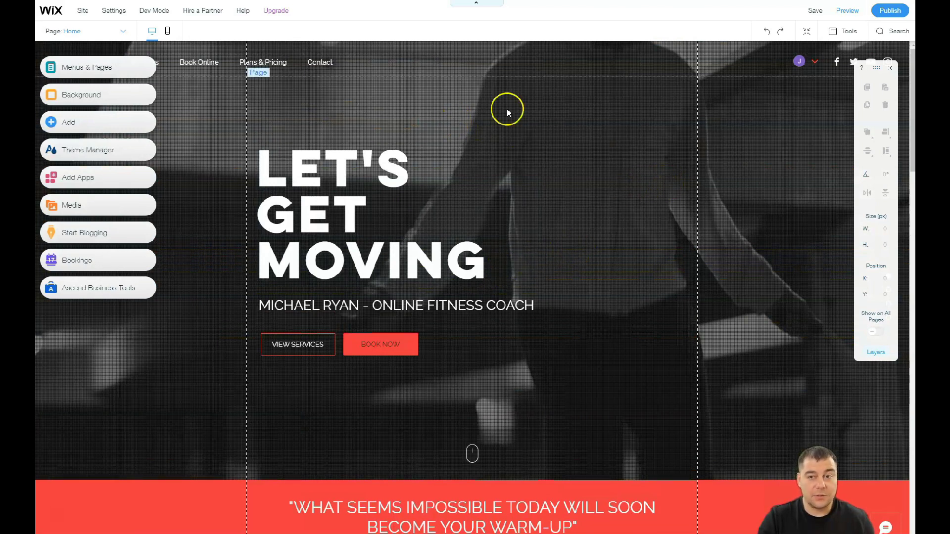
click(83, 11)
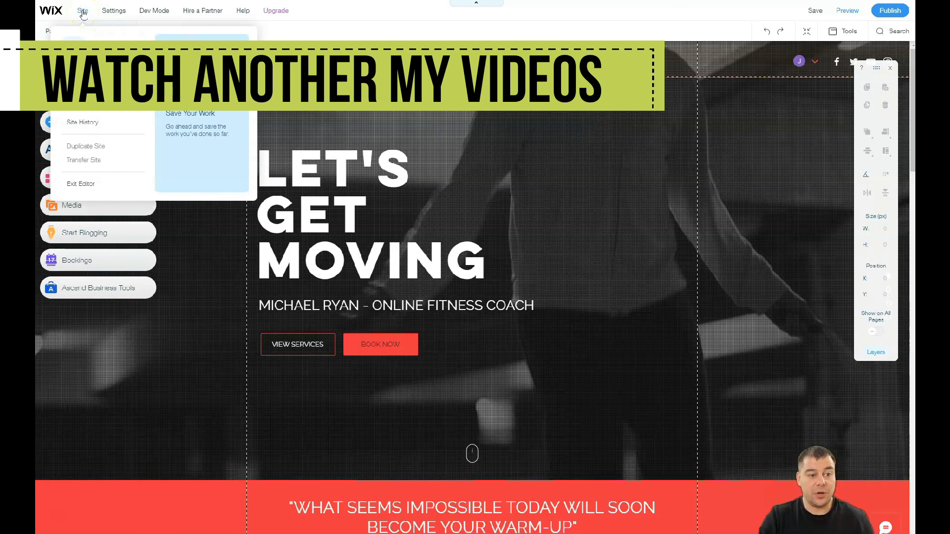
click(109, 10)
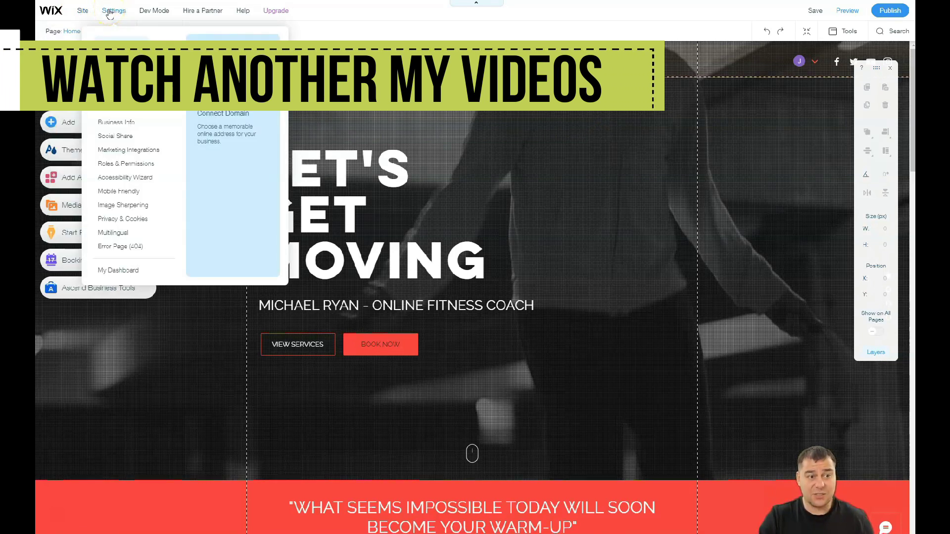
click(807, 33)
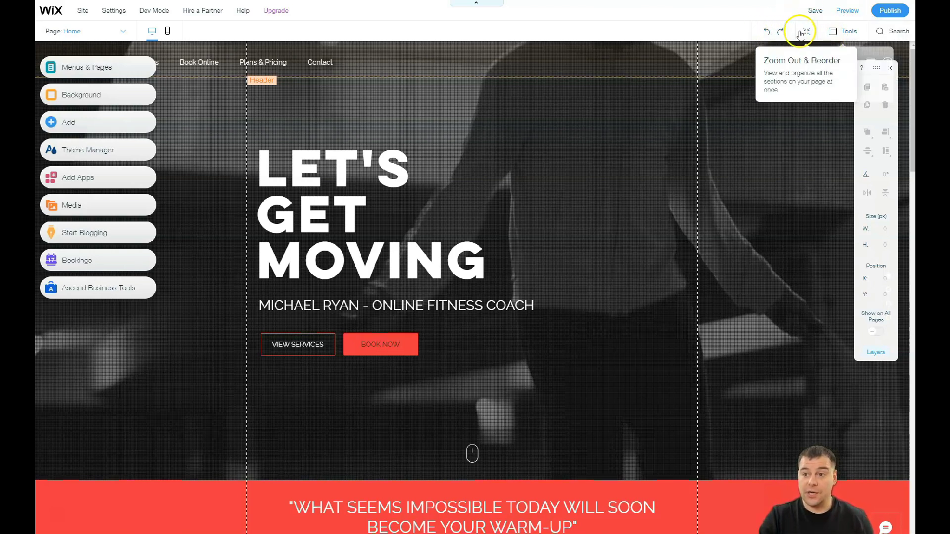
click(807, 34)
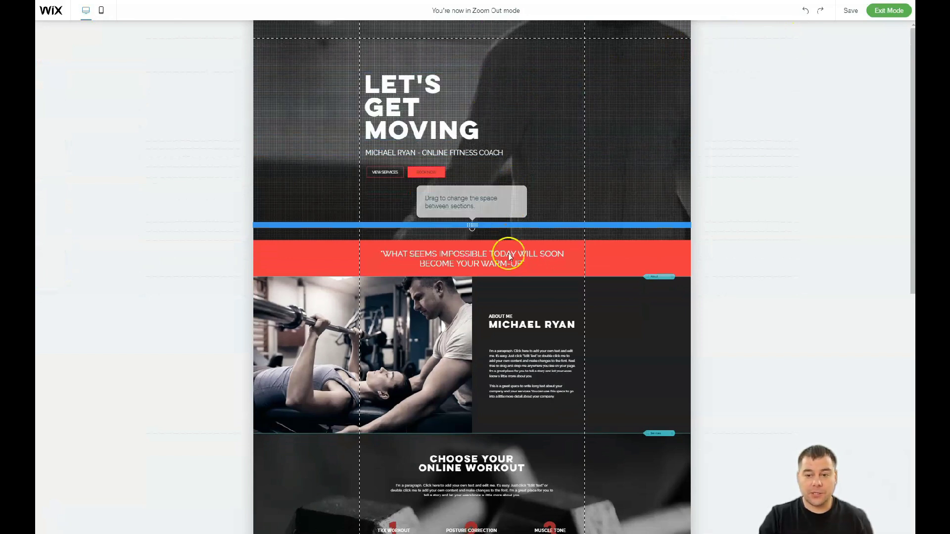
scroll(529, 312, down, 4)
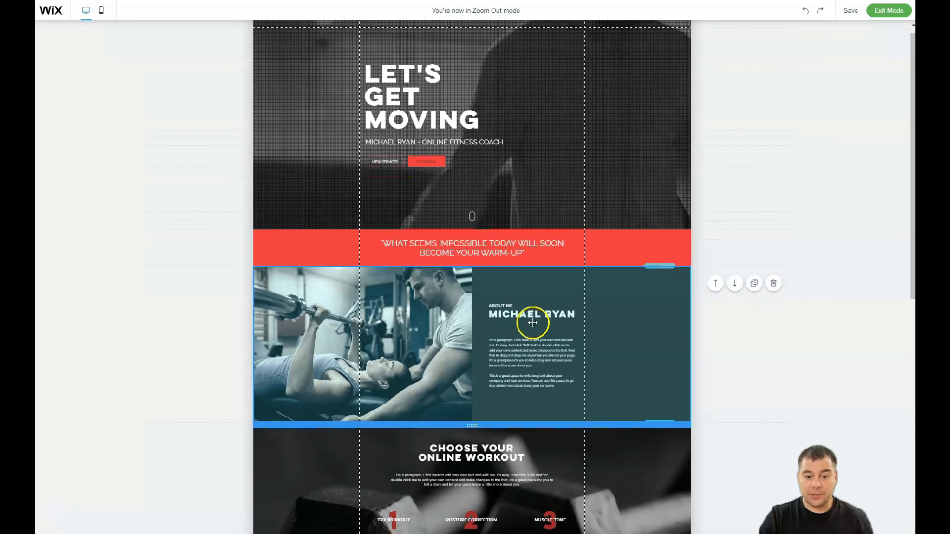
scroll(529, 279, down, 5)
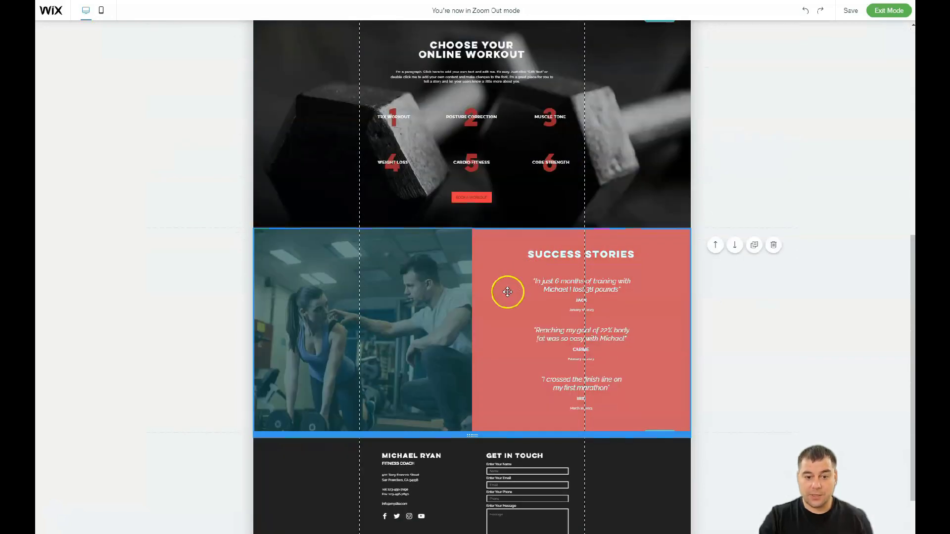
scroll(510, 302, down, 2)
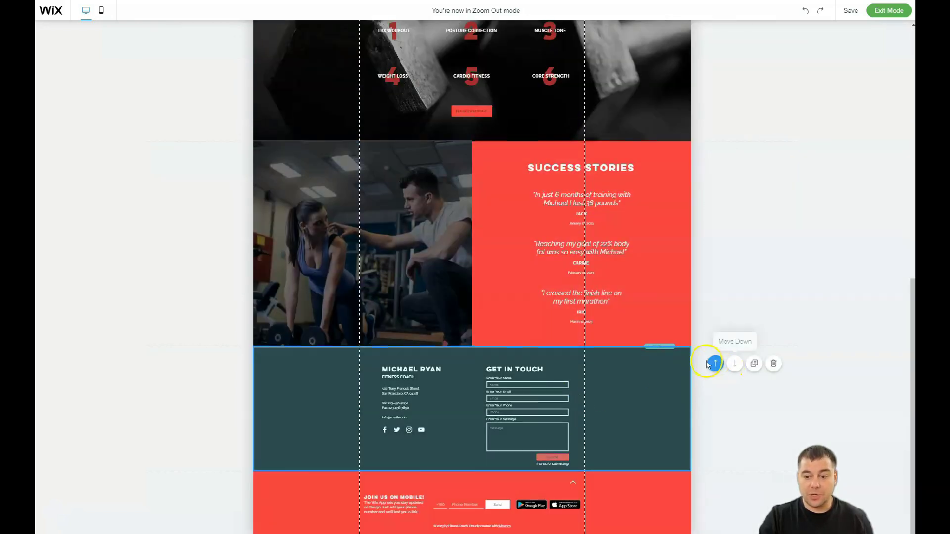
click(709, 365)
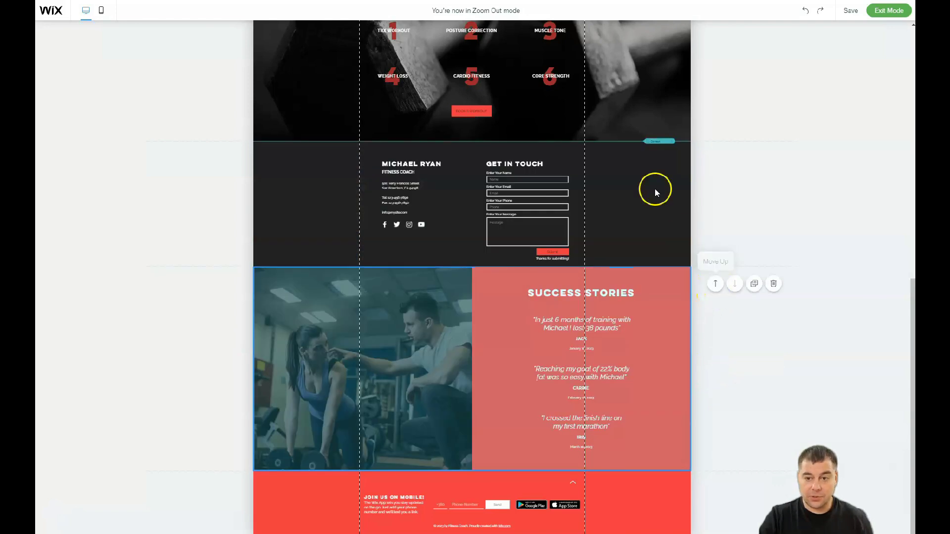
click(734, 159)
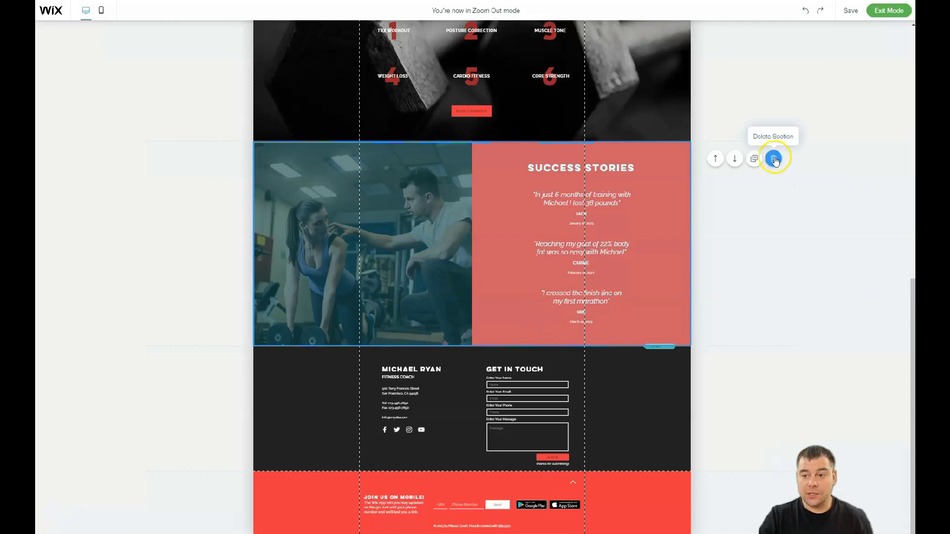
scroll(757, 164, up, 10)
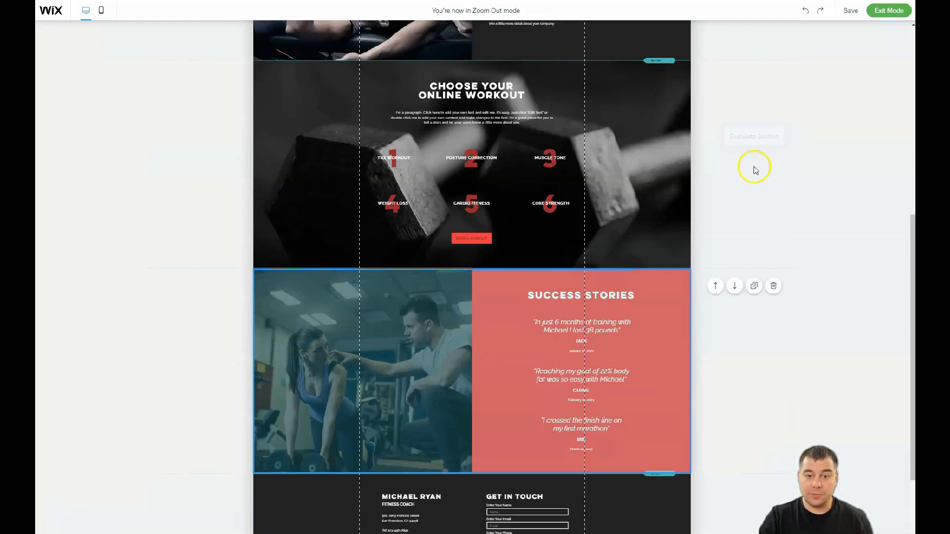
click(886, 10)
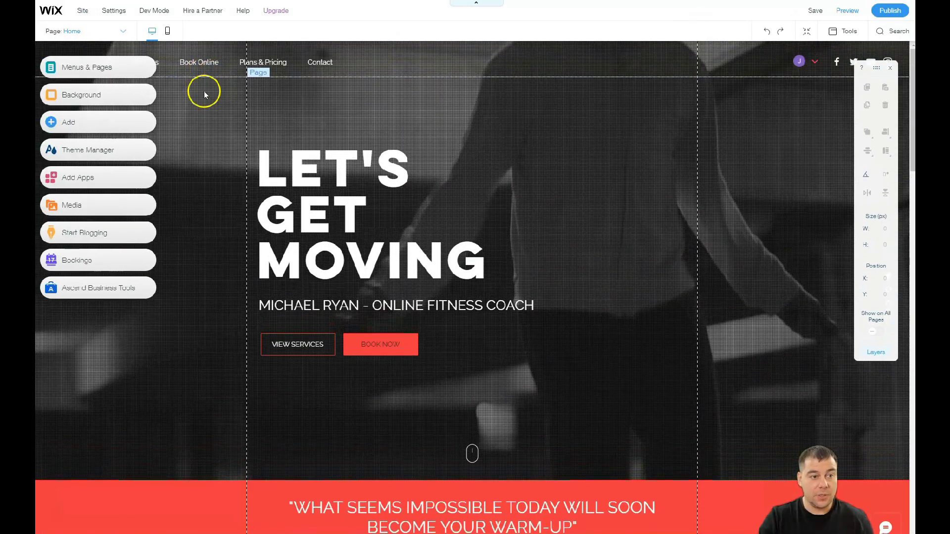
Review the home page in mobile layout, scrolling through it, then return to desktop editing.
click(167, 32)
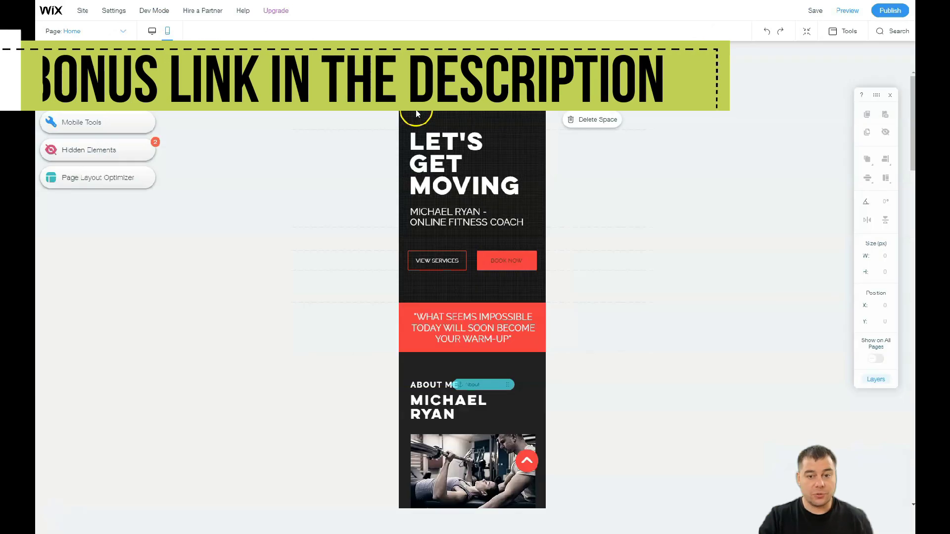
click(496, 182)
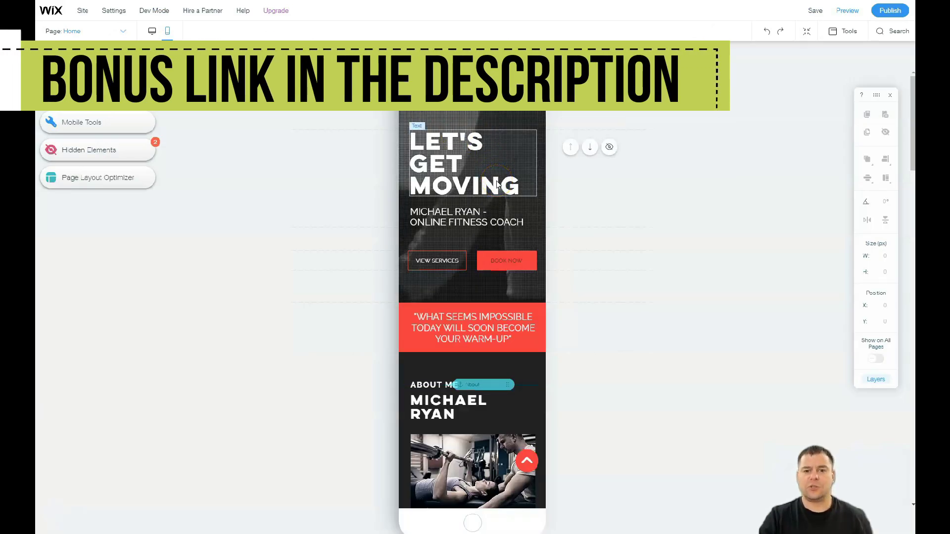
scroll(497, 182, down, 4)
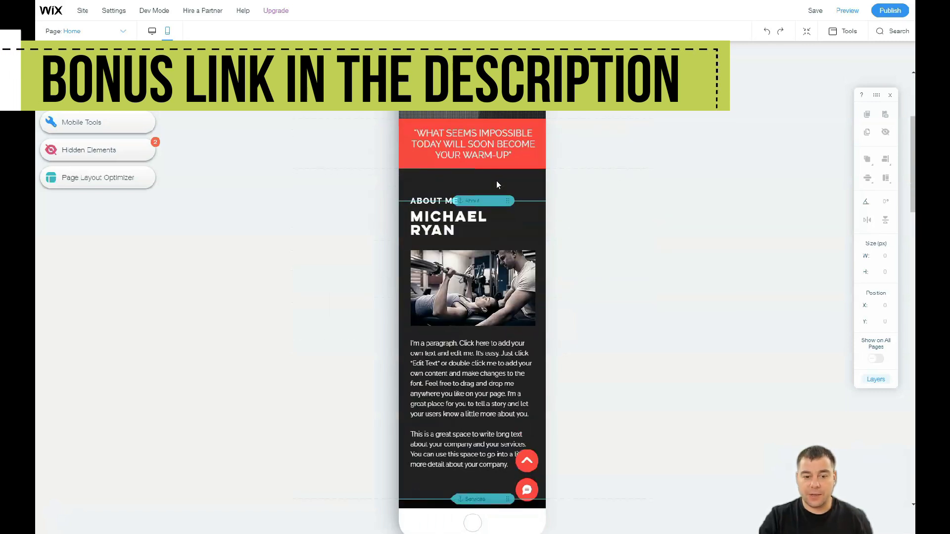
scroll(496, 183, down, 9)
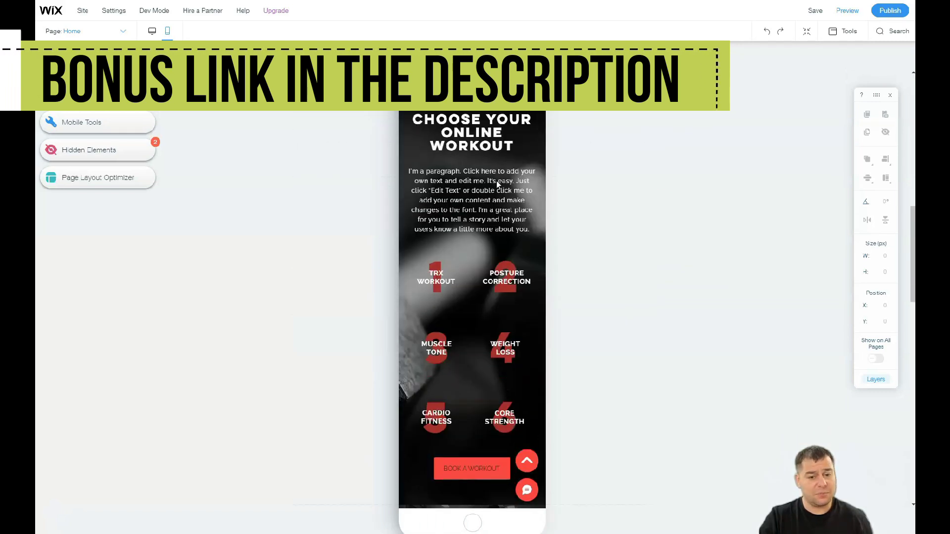
scroll(497, 184, down, 8)
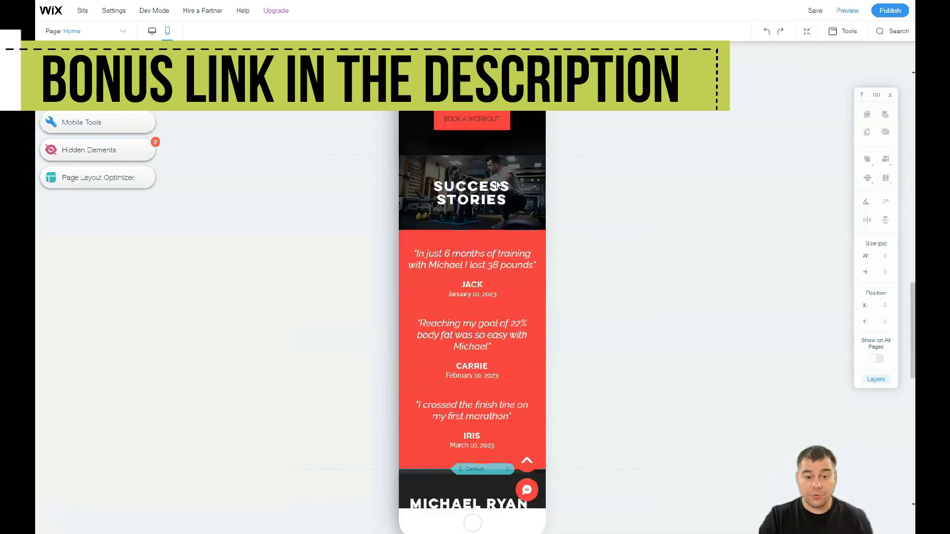
scroll(496, 185, down, 6)
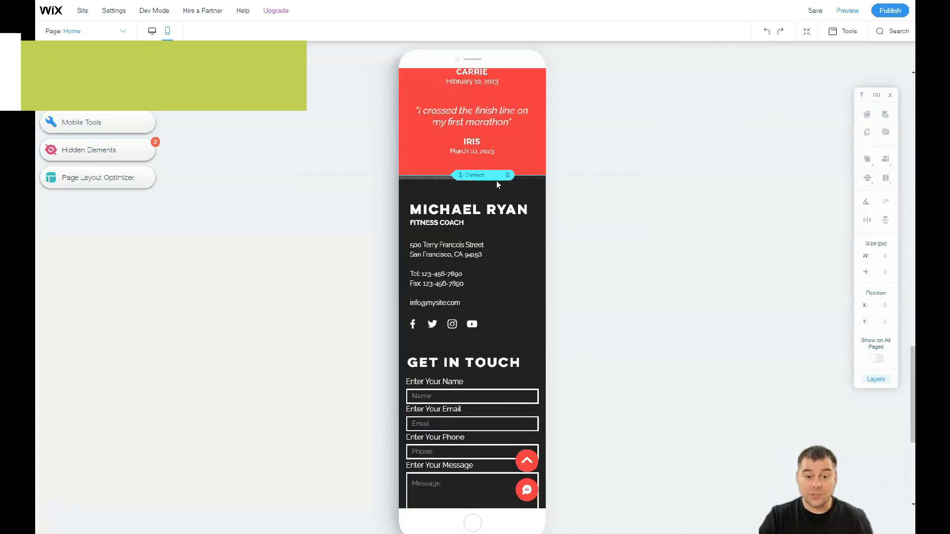
scroll(497, 180, down, 5)
scroll(494, 178, up, 8)
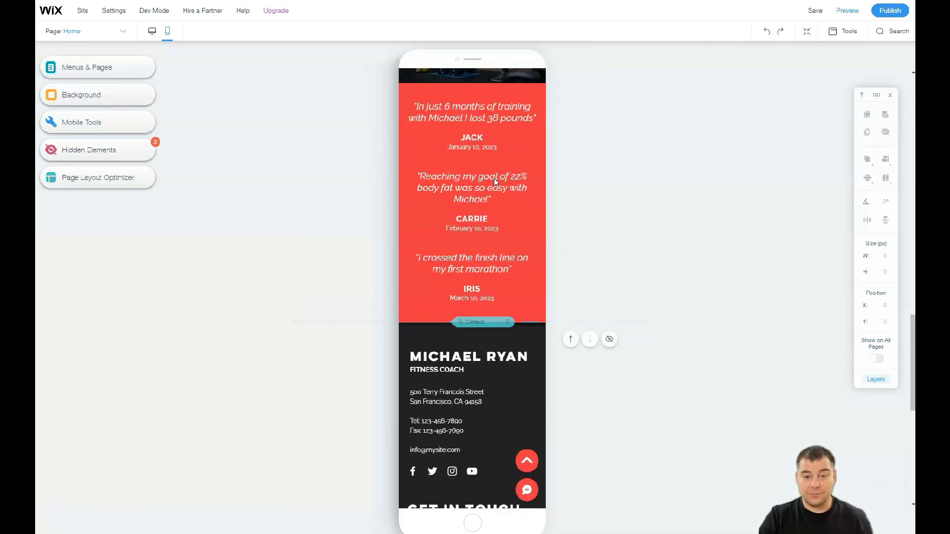
scroll(494, 182, up, 10)
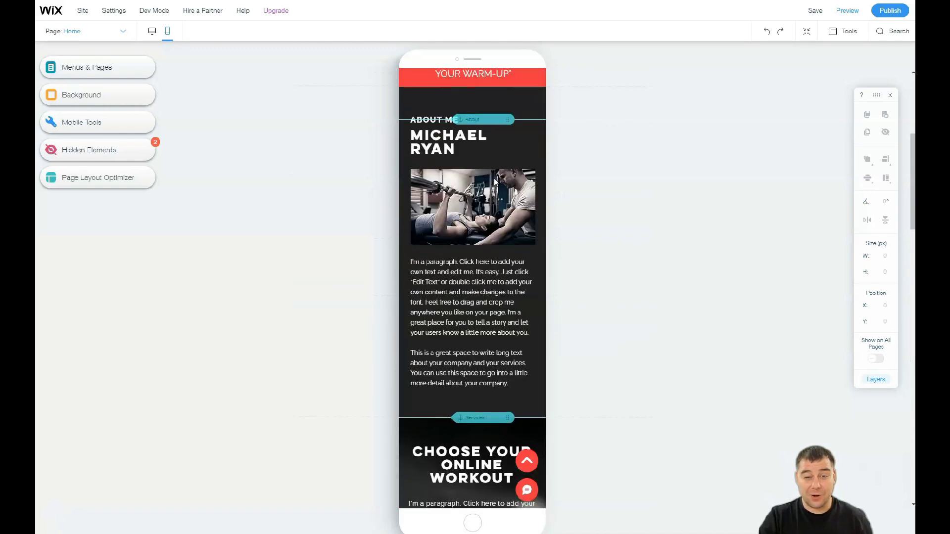
scroll(494, 181, up, 5)
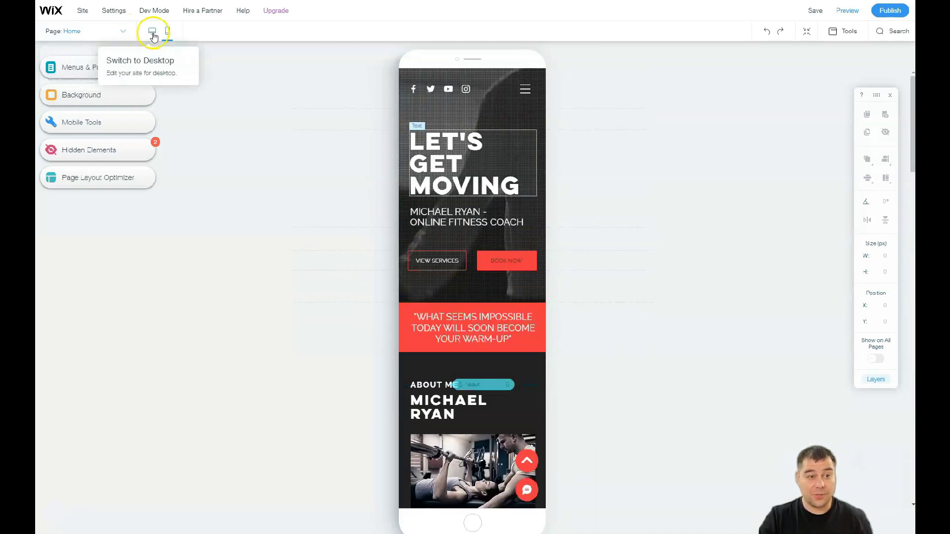
click(152, 33)
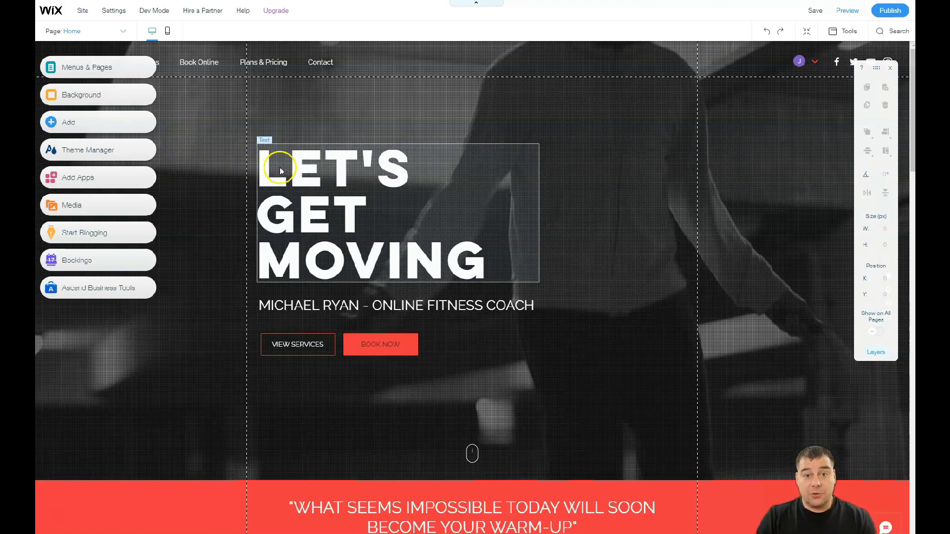
Open Change Theme and preview the pink, peach, yellow and navy colour themes.
click(75, 154)
mouse_move(166, 158)
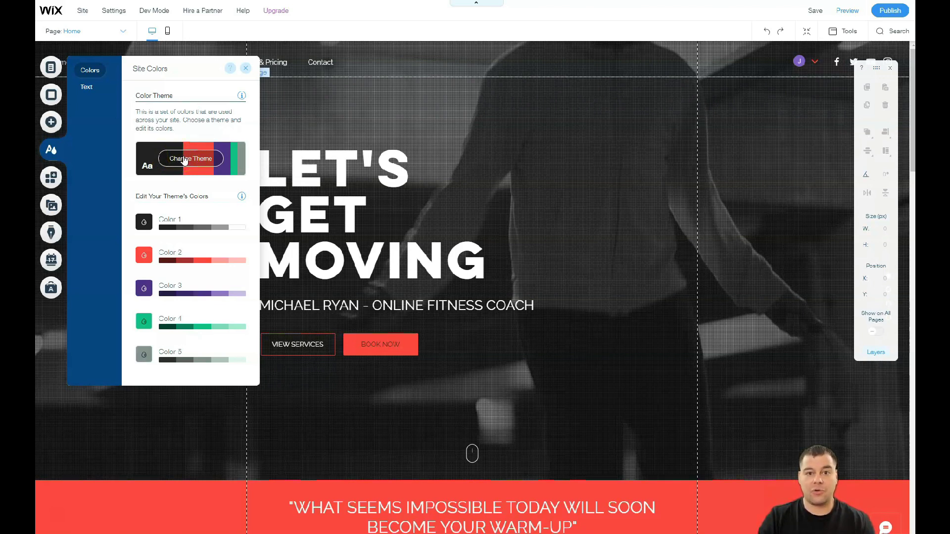
click(184, 159)
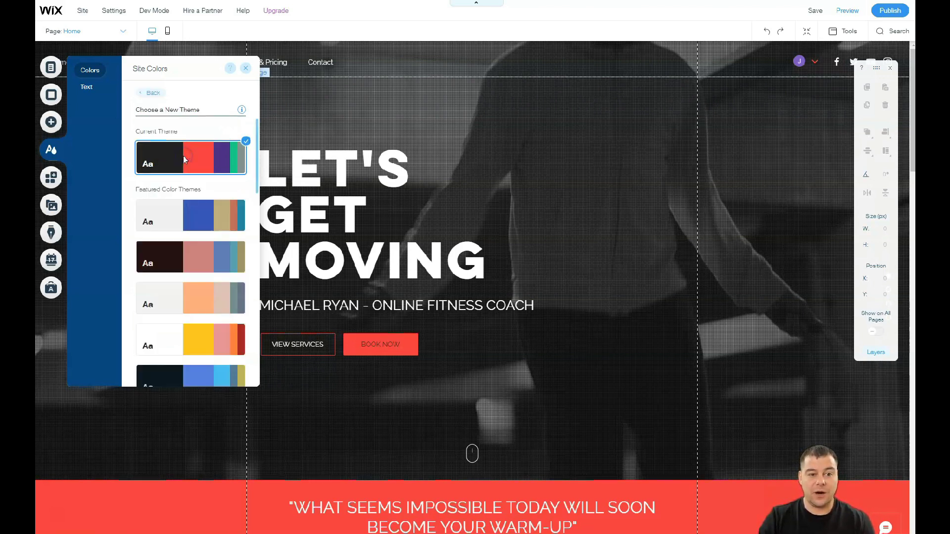
click(192, 217)
scroll(191, 213, down, 1)
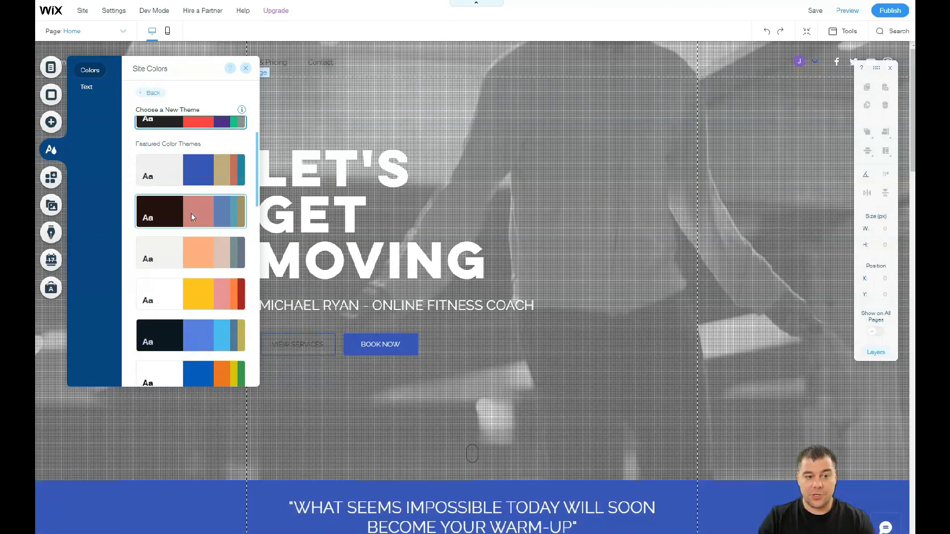
scroll(439, 207, down, 3)
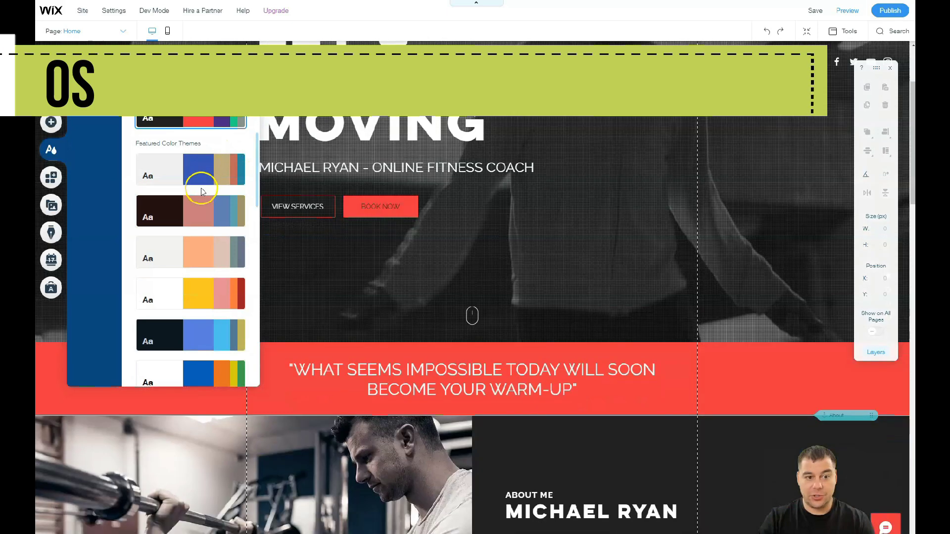
click(180, 224)
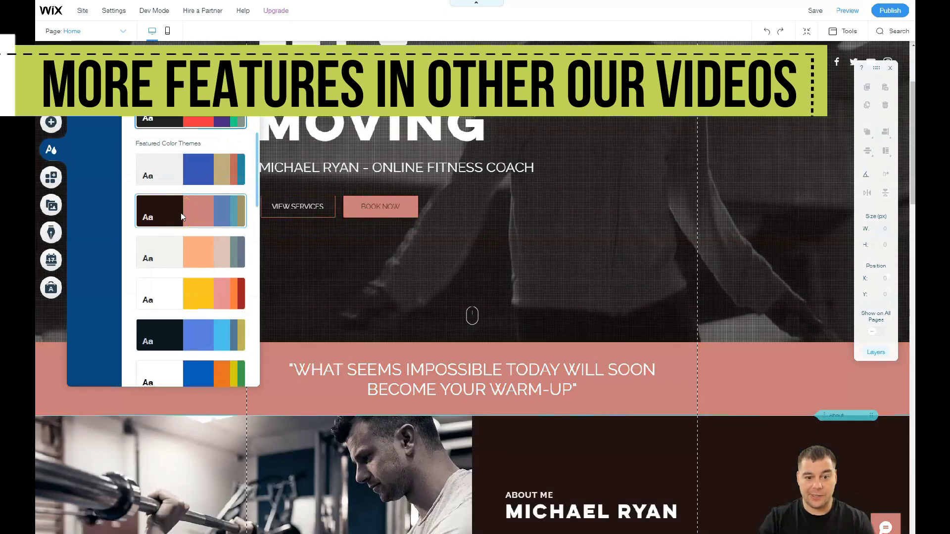
click(183, 248)
click(191, 296)
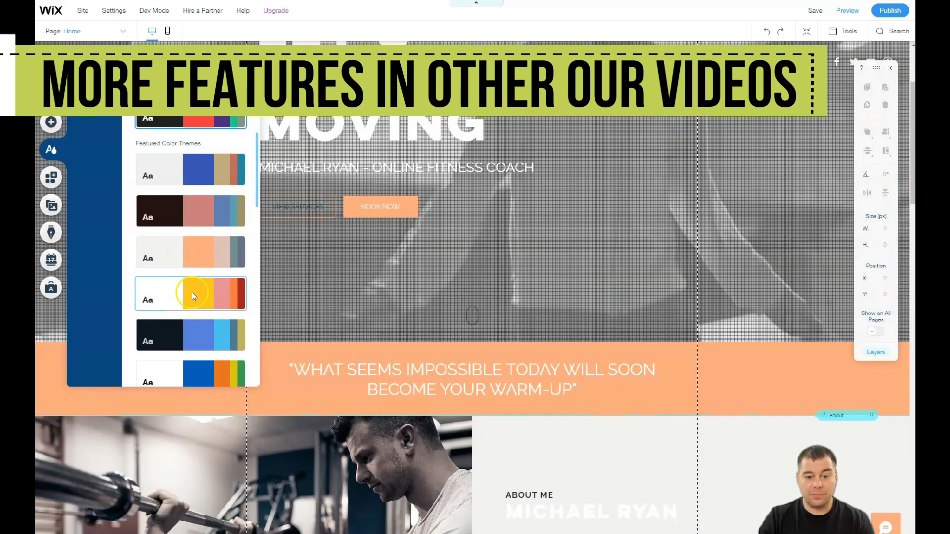
click(186, 329)
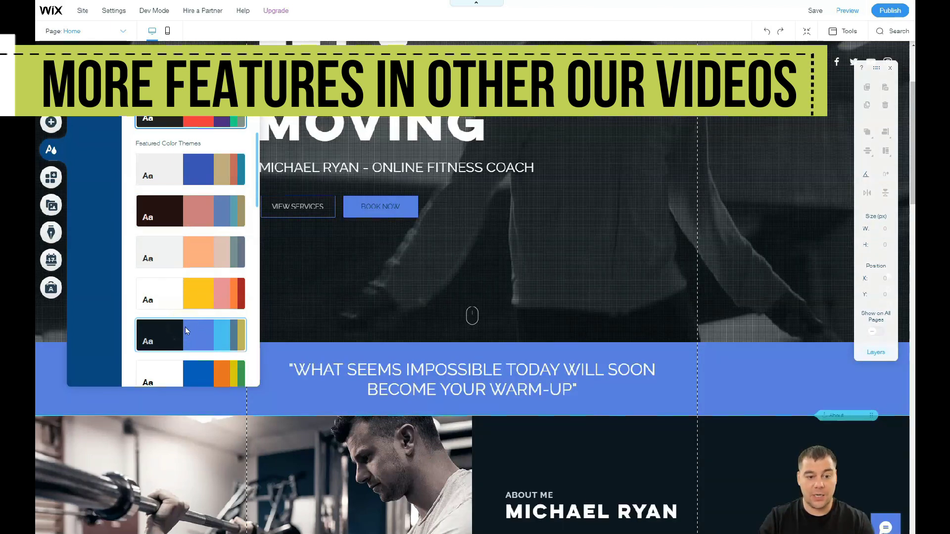
Preview more themes, then apply the dark theme with tan accents and close Site Colors.
scroll(187, 331, down, 3)
click(193, 240)
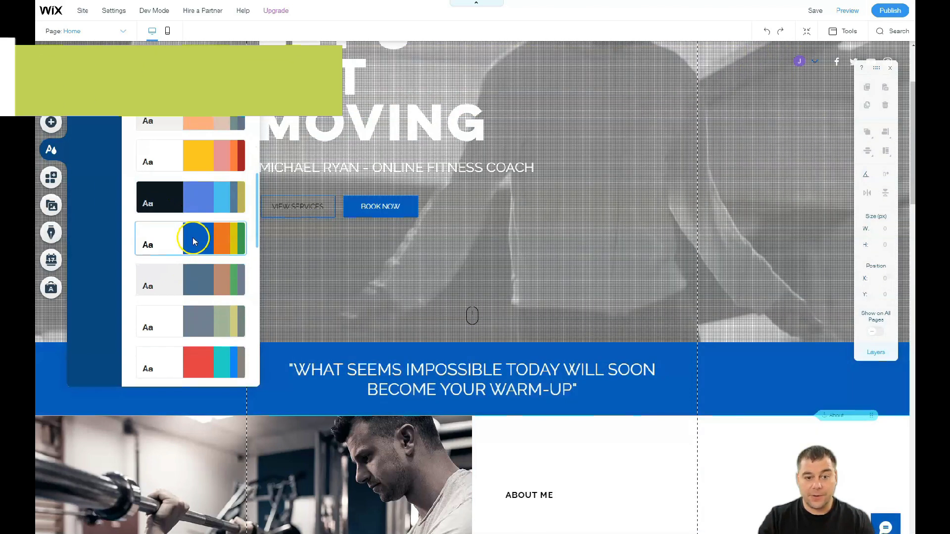
click(189, 272)
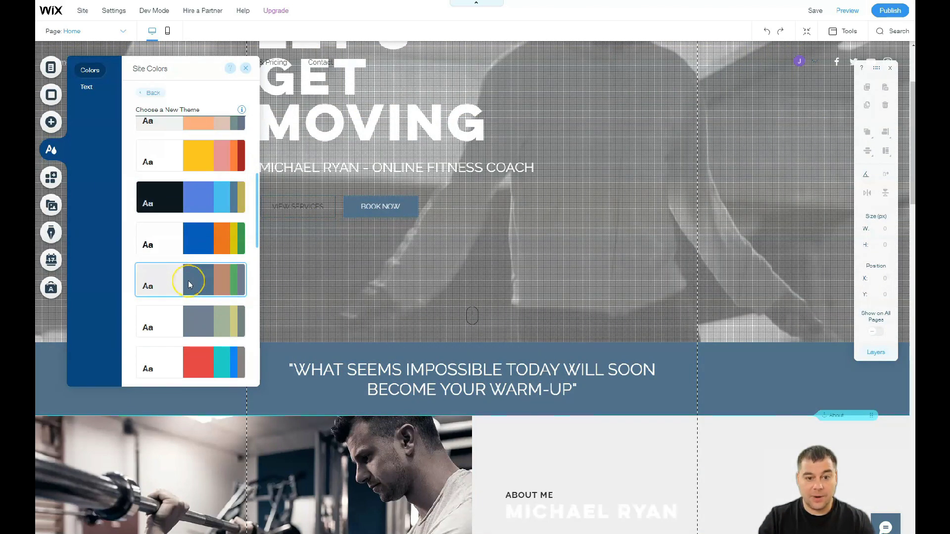
scroll(188, 281, down, 2)
click(188, 228)
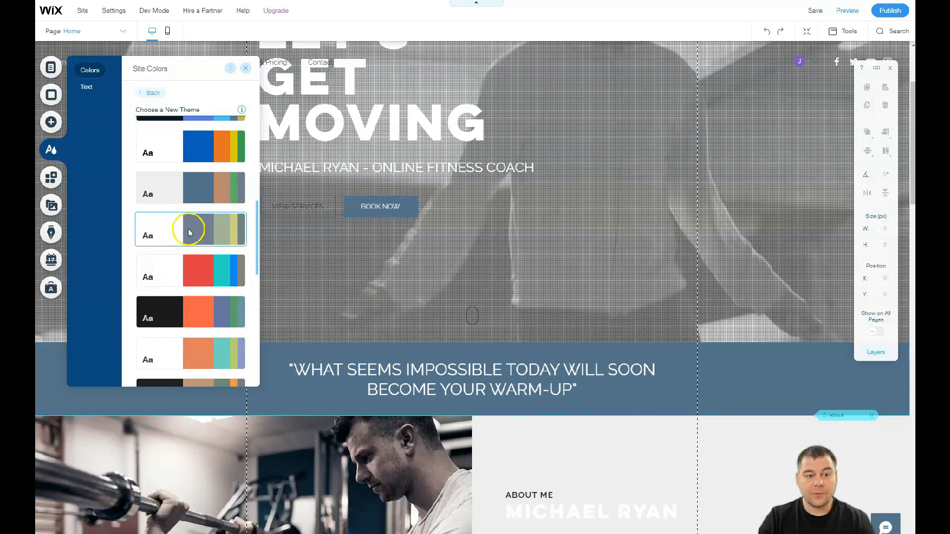
click(198, 270)
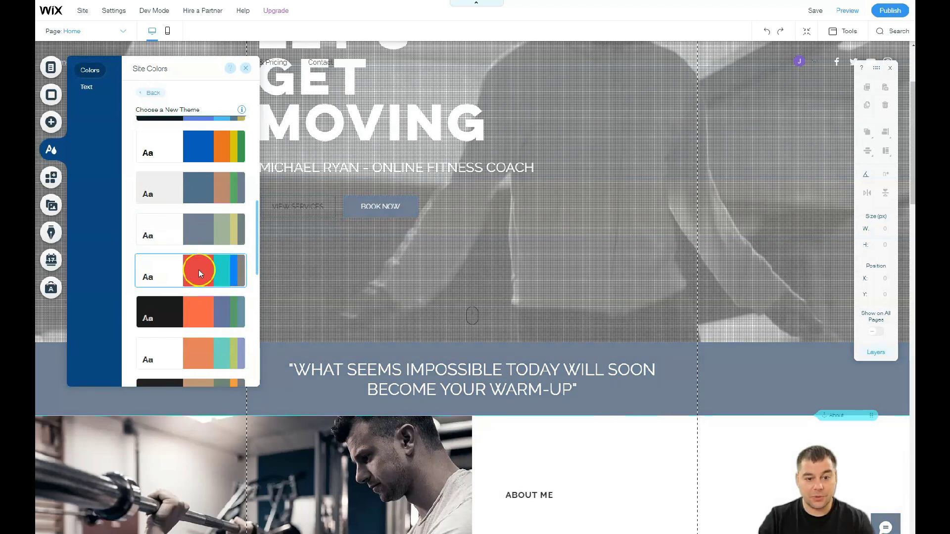
scroll(197, 268, down, 3)
click(182, 176)
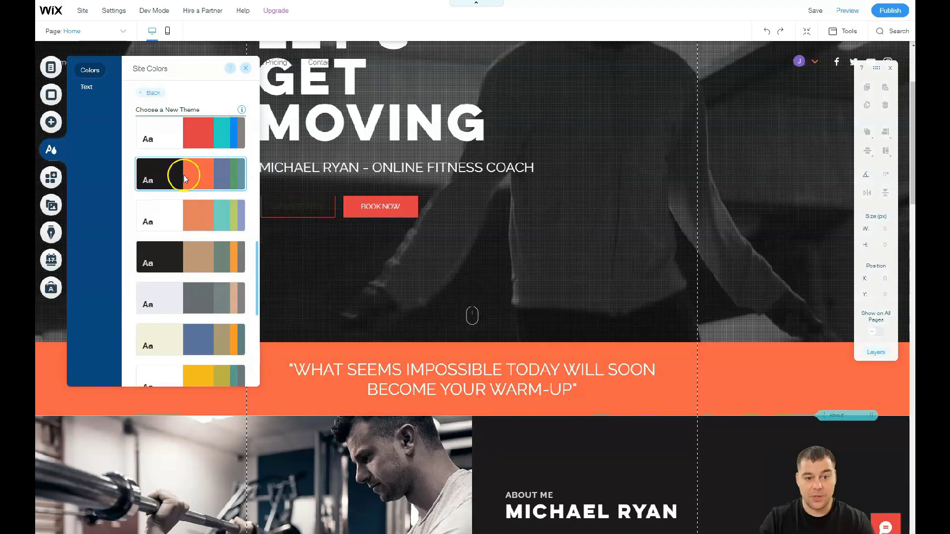
click(189, 211)
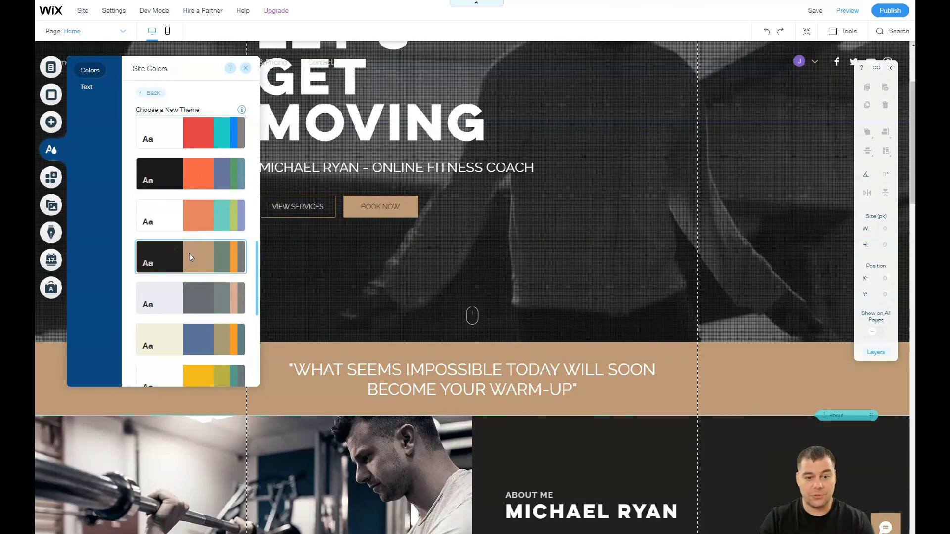
click(189, 253)
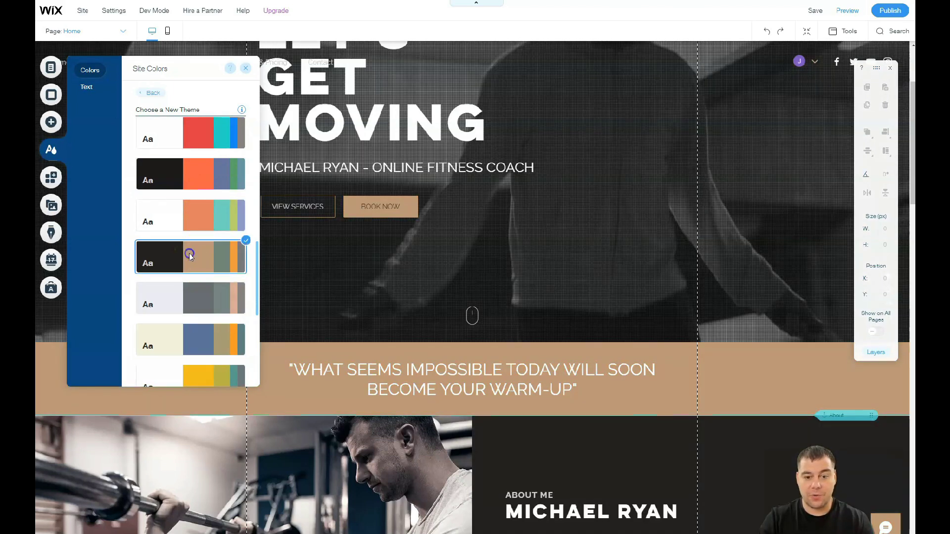
click(245, 69)
scroll(516, 201, down, 5)
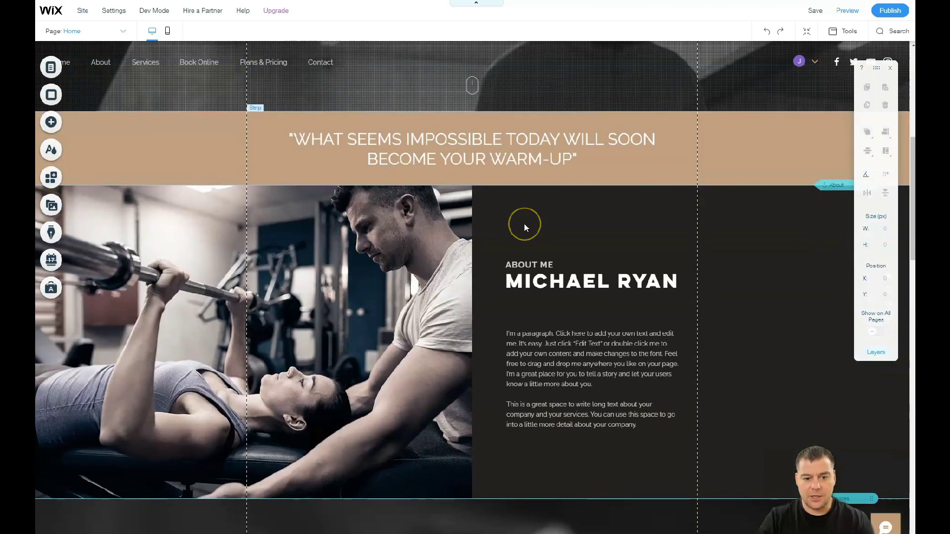
scroll(533, 213, up, 8)
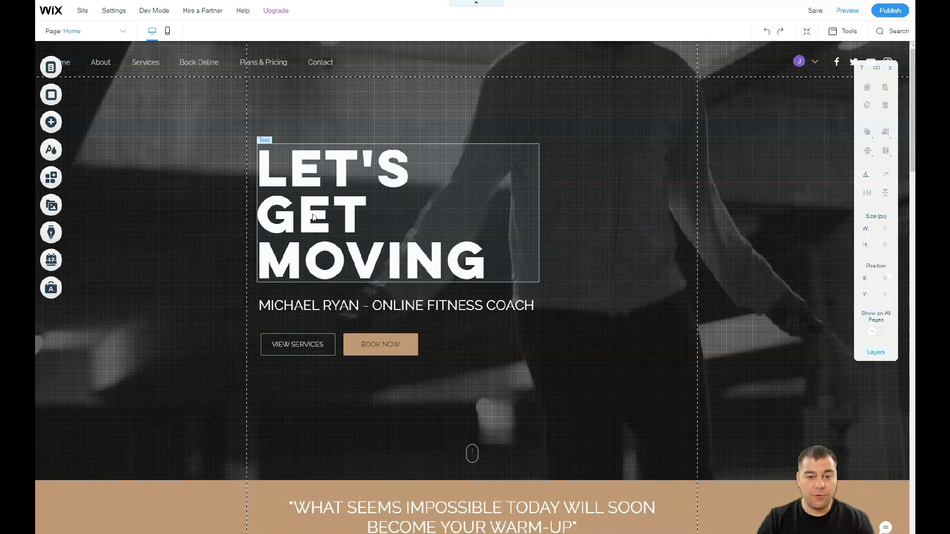
drag(373, 196, 394, 163)
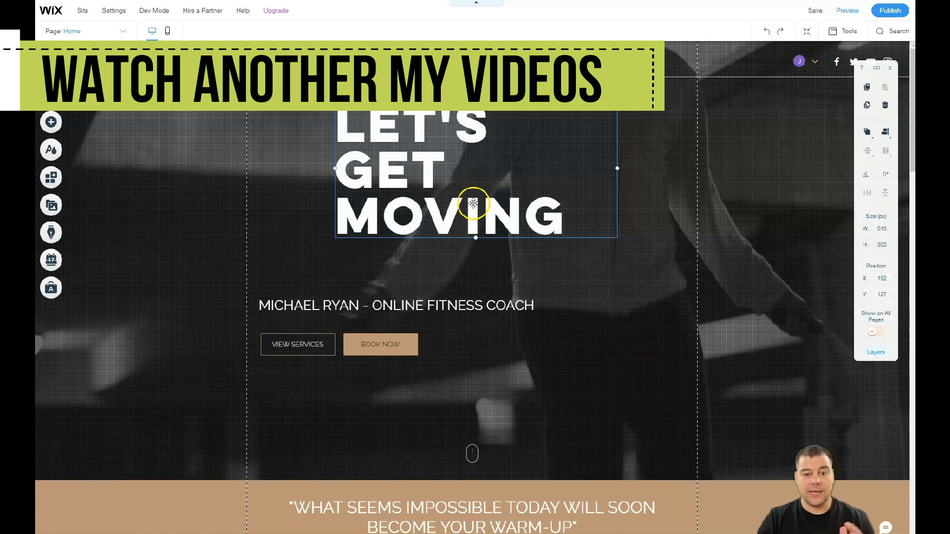
drag(473, 204, 355, 218)
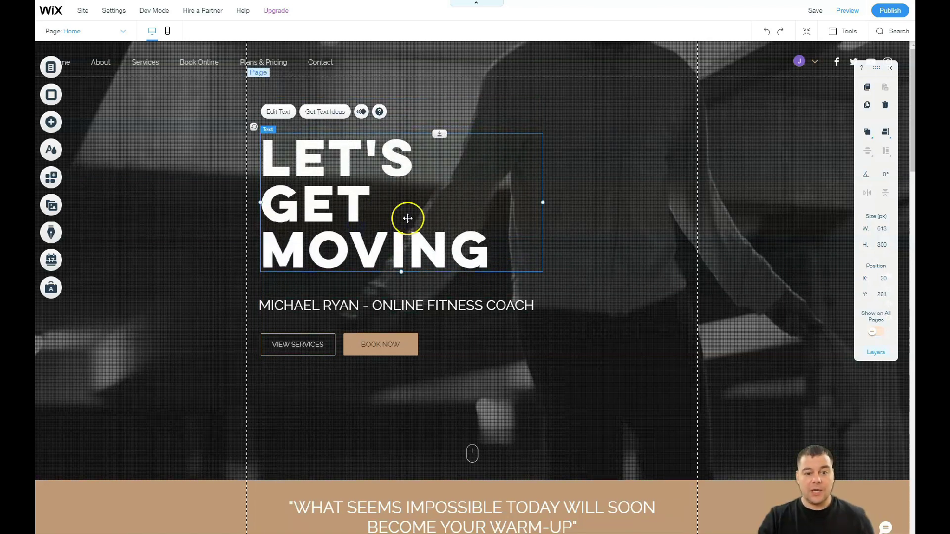
Set the LET'S GET MOVING heading to font size 74 with bold and italic off.
double_click(345, 208)
drag(615, 276, 592, 266)
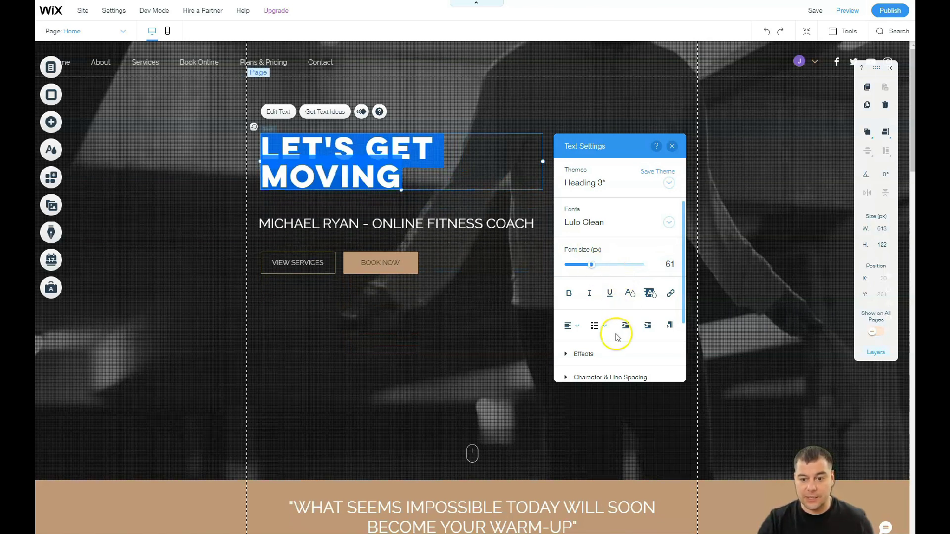
scroll(610, 340, down, 2)
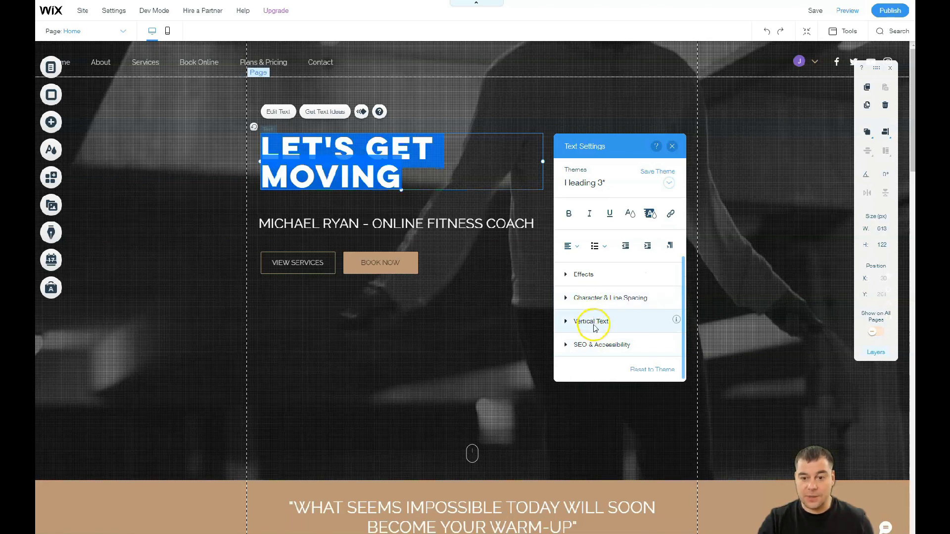
scroll(607, 303, up, 3)
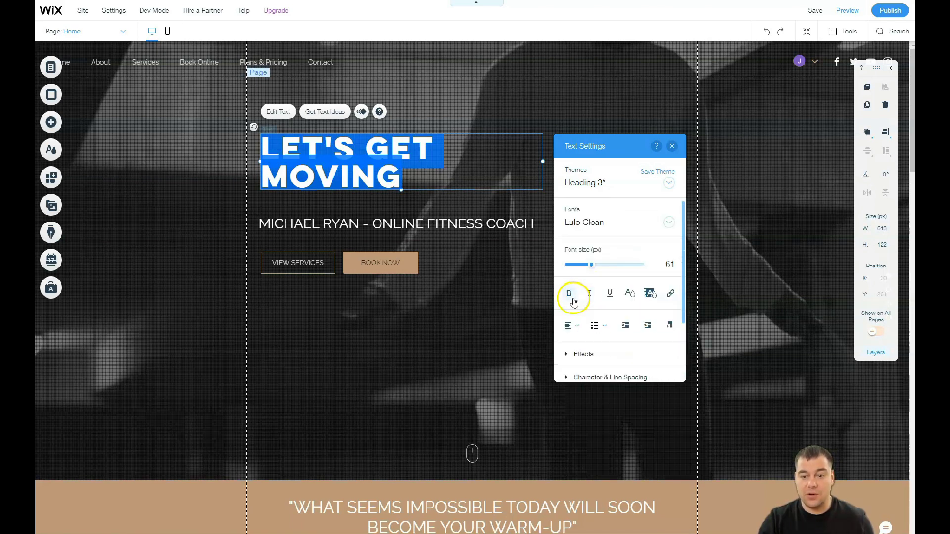
click(570, 294)
click(590, 293)
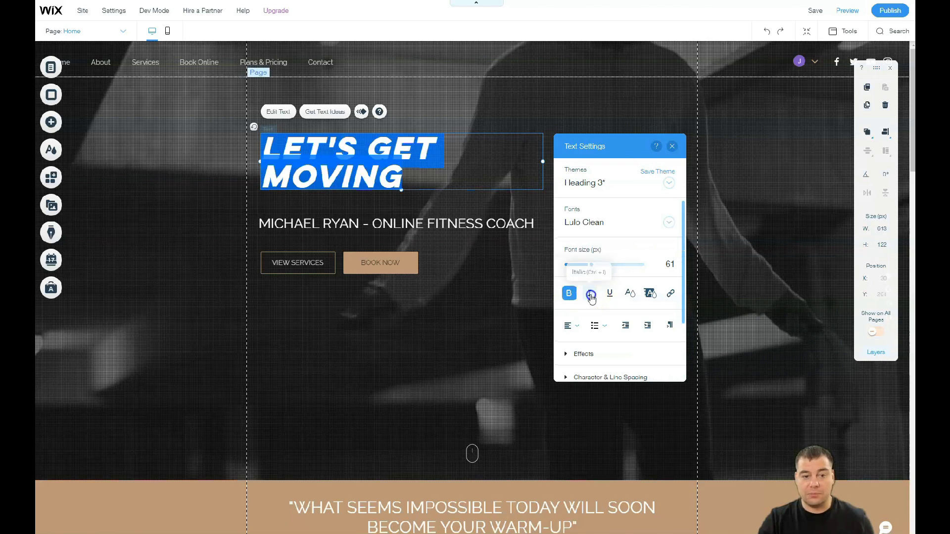
drag(591, 265, 597, 268)
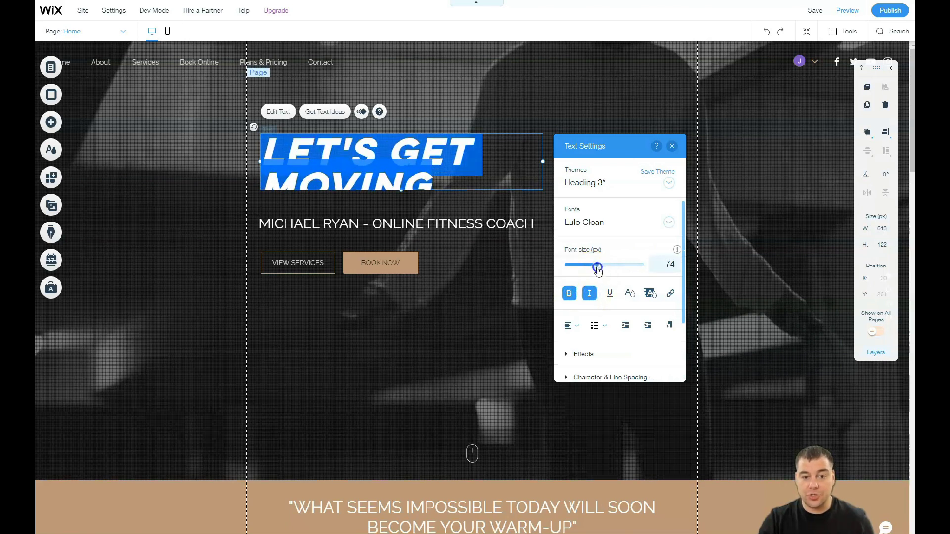
click(569, 293)
click(590, 295)
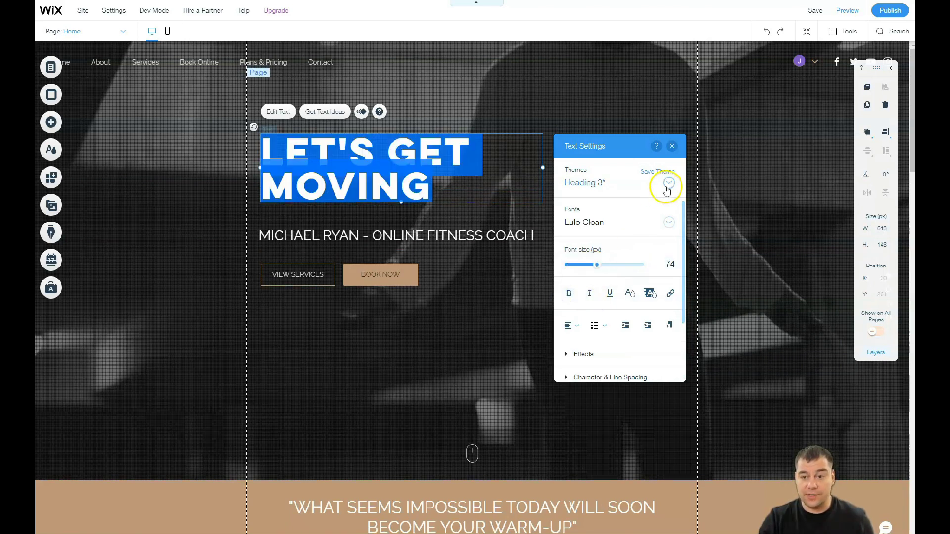
click(672, 146)
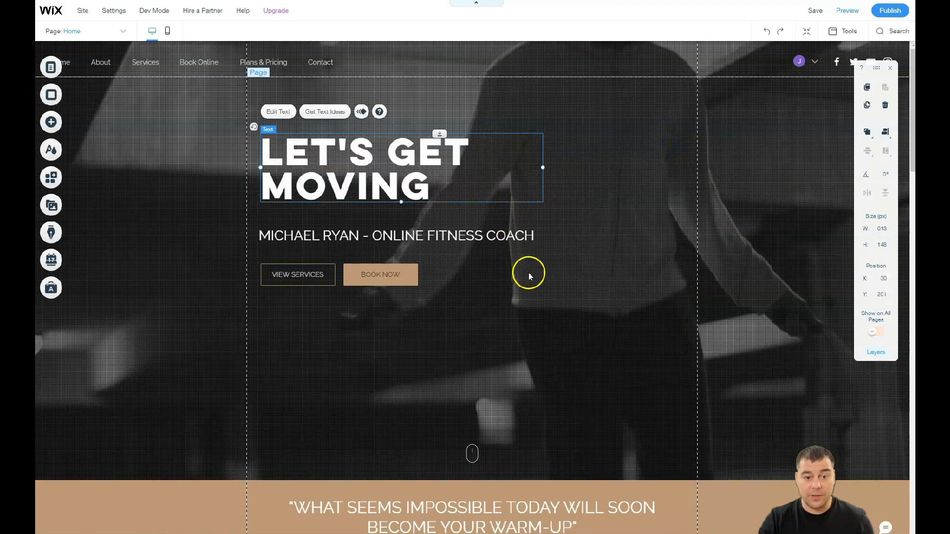
scroll(528, 272, down, 2)
scroll(530, 254, up, 2)
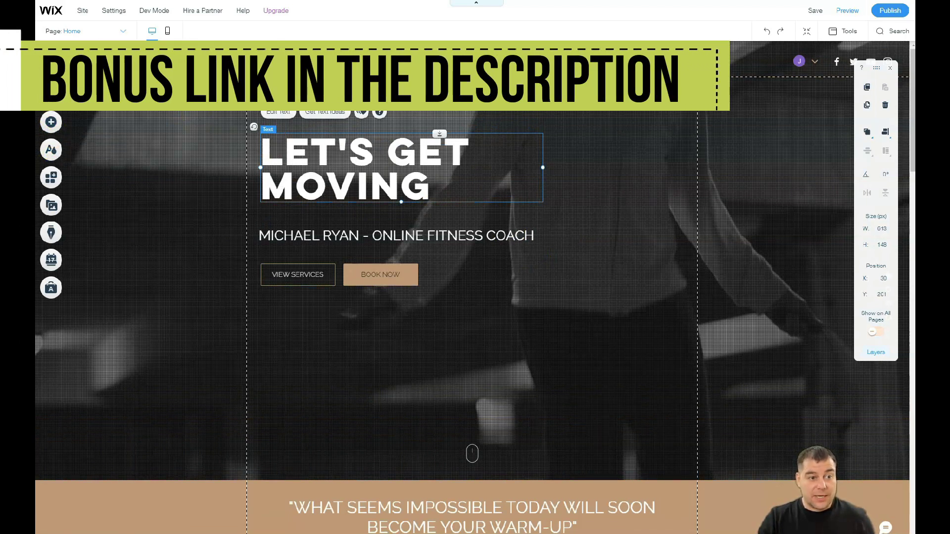
In Menus & Pages, look through the available Page Transitions styles.
click(51, 94)
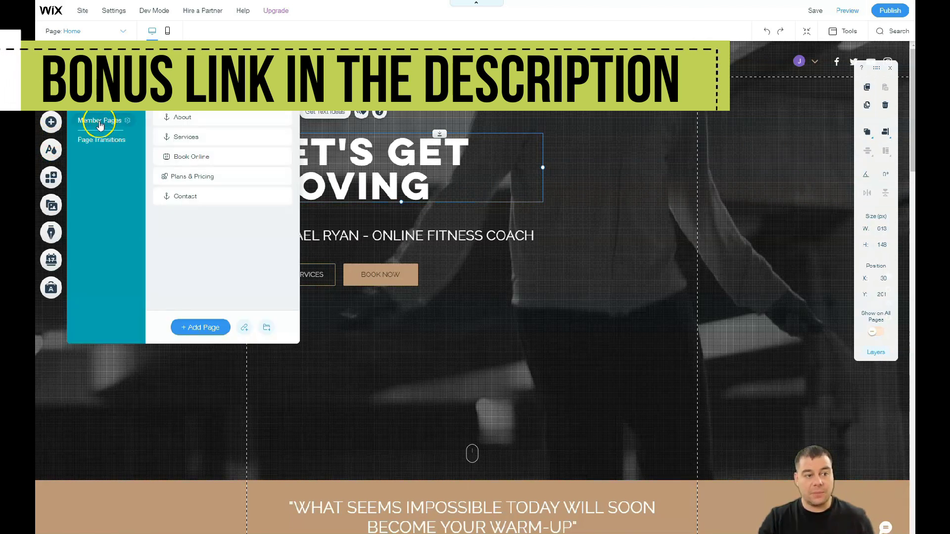
click(99, 142)
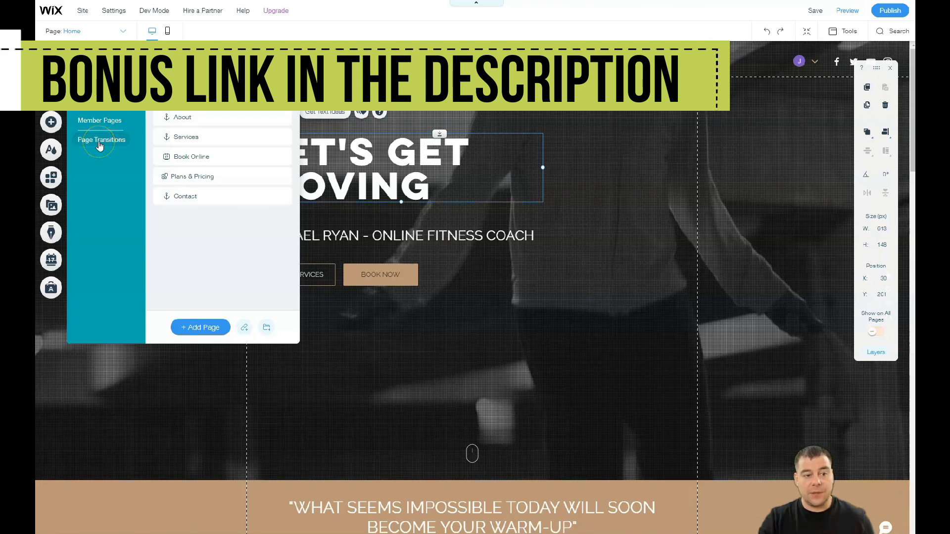
click(100, 142)
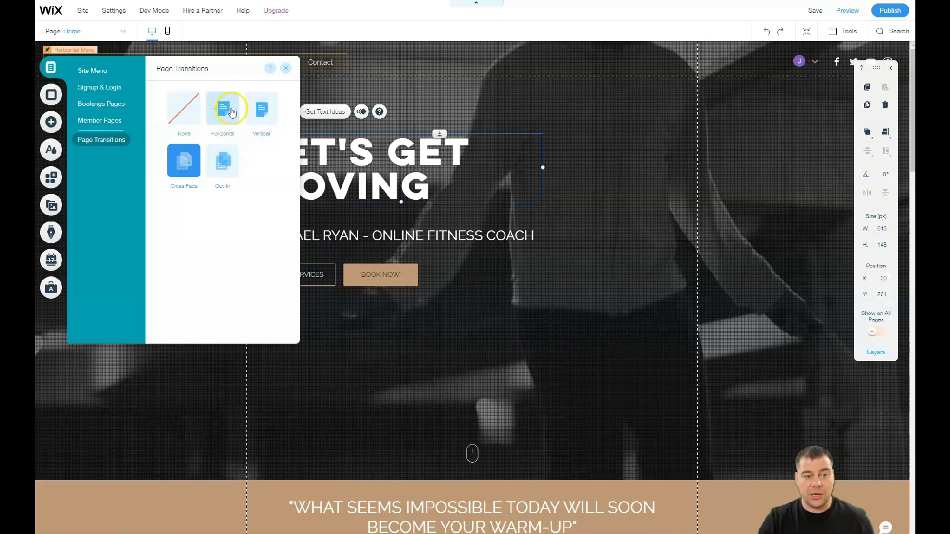
click(284, 71)
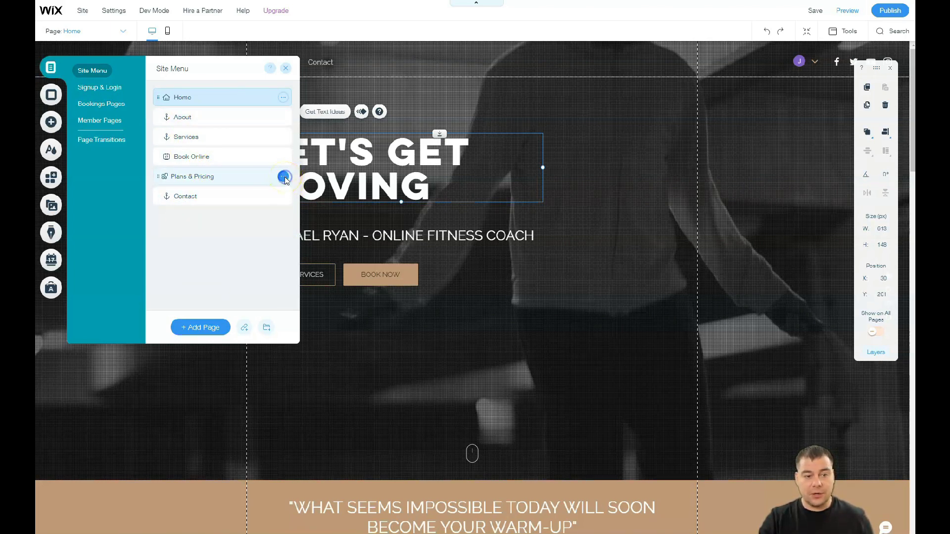
Open the Home page's Settings from its options menu.
click(283, 177)
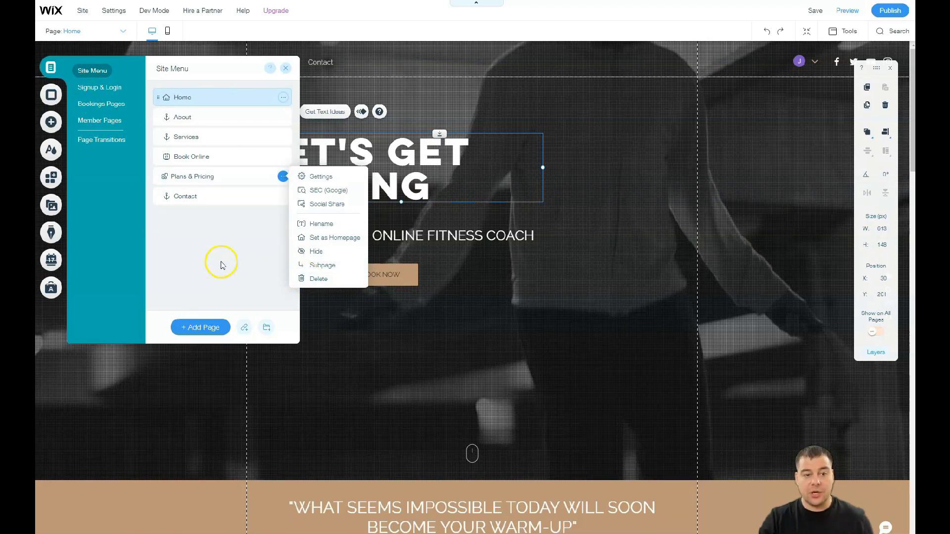
click(226, 231)
click(284, 99)
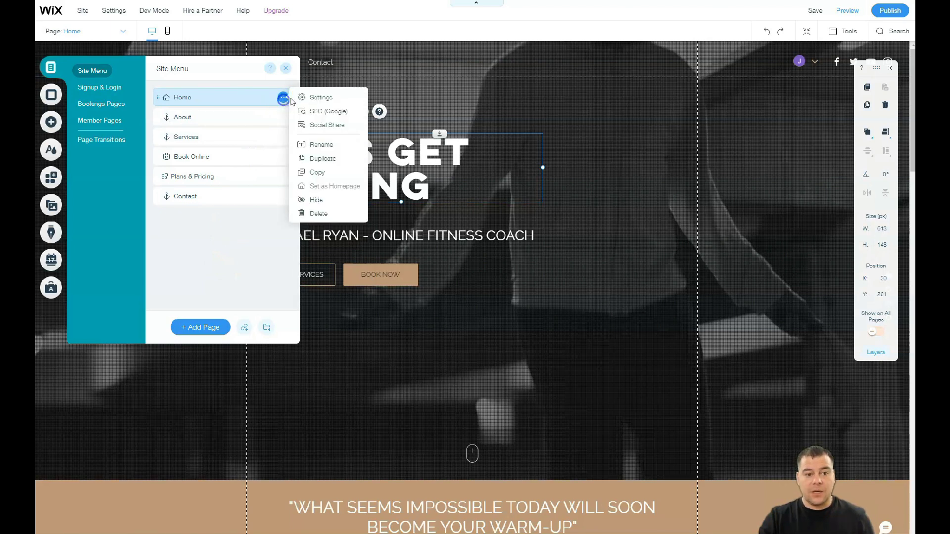
click(306, 97)
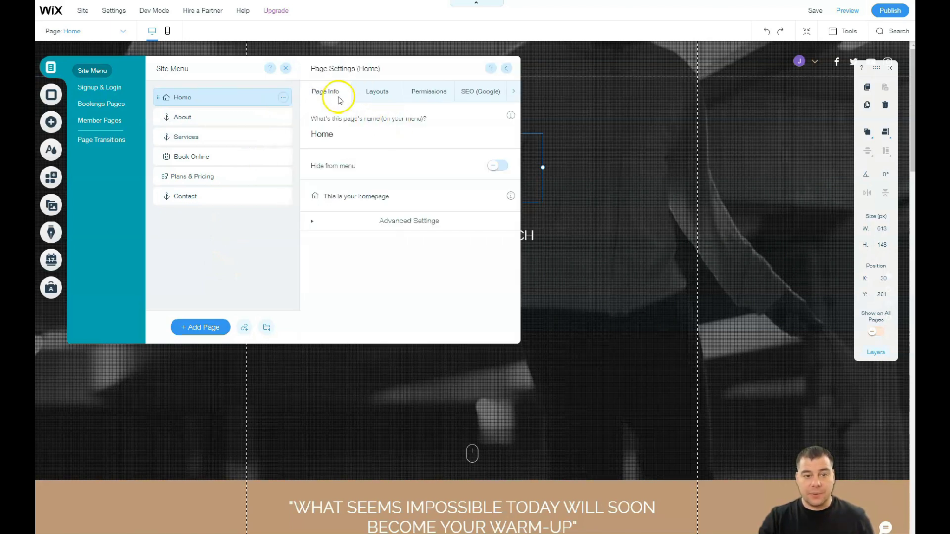
Review the Home page's Layouts, Permissions and SEO (Google) settings.
click(378, 92)
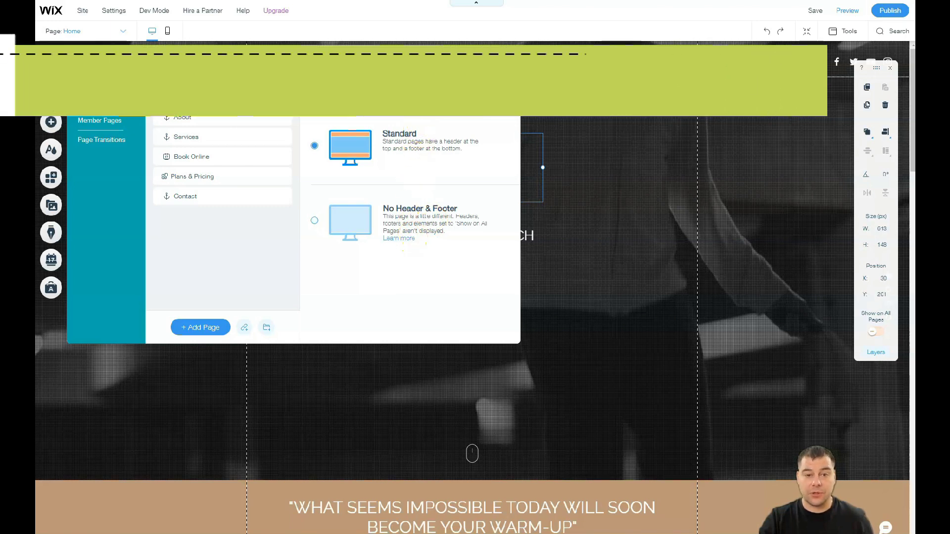
click(425, 93)
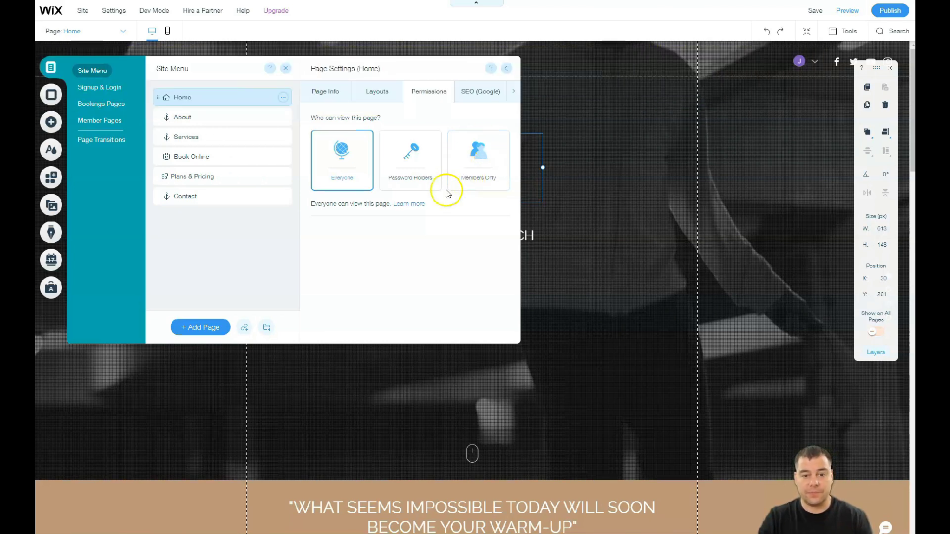
click(474, 99)
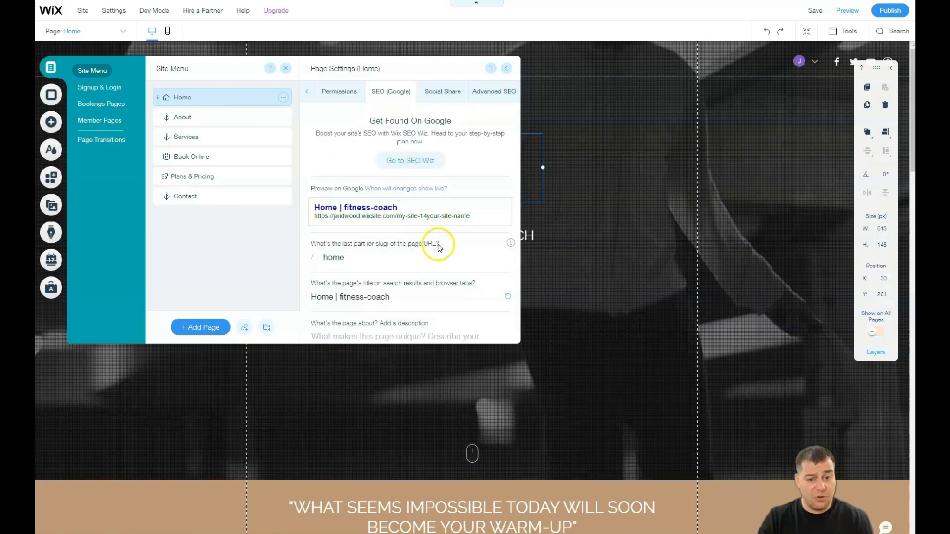
scroll(429, 243, down, 2)
scroll(431, 242, up, 2)
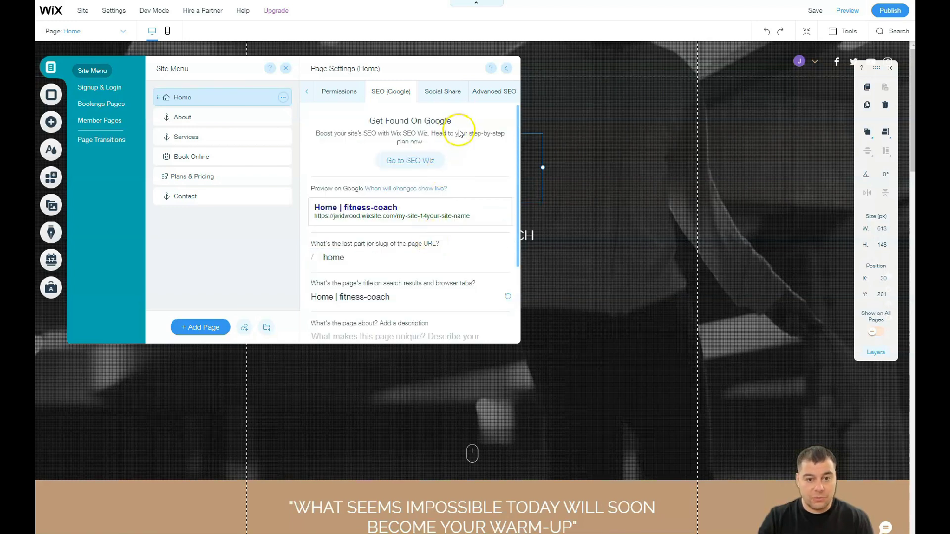
scroll(423, 225, down, 2)
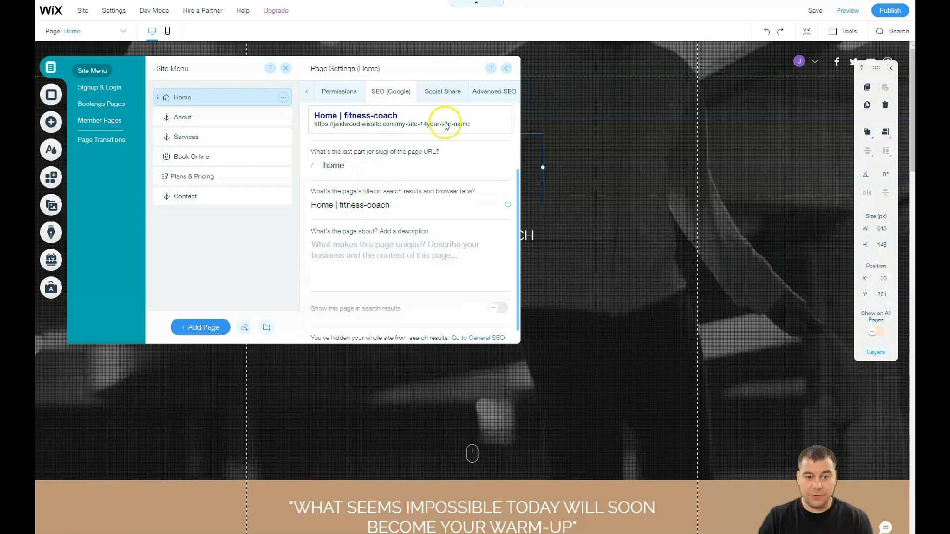
scroll(436, 128, up, 2)
Check the Social Share settings, then close Page Settings.
click(438, 95)
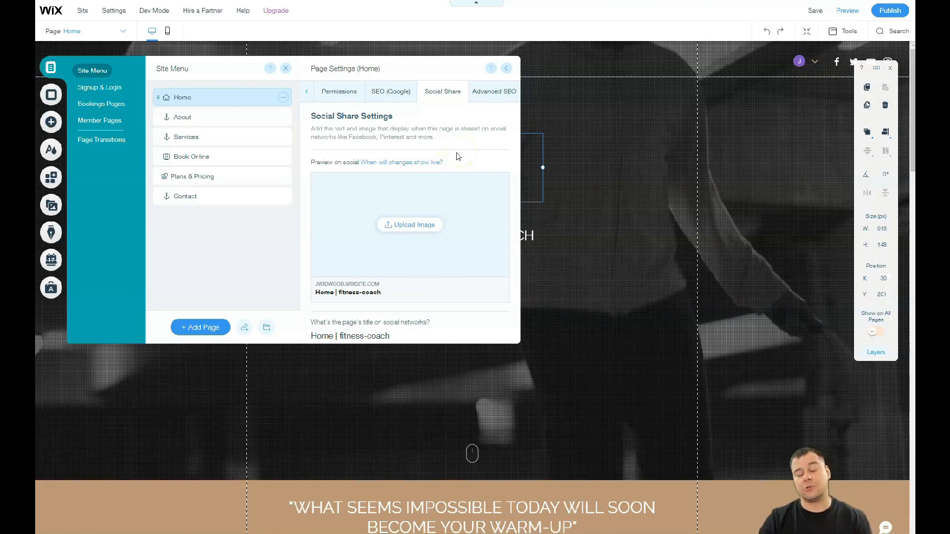
click(411, 226)
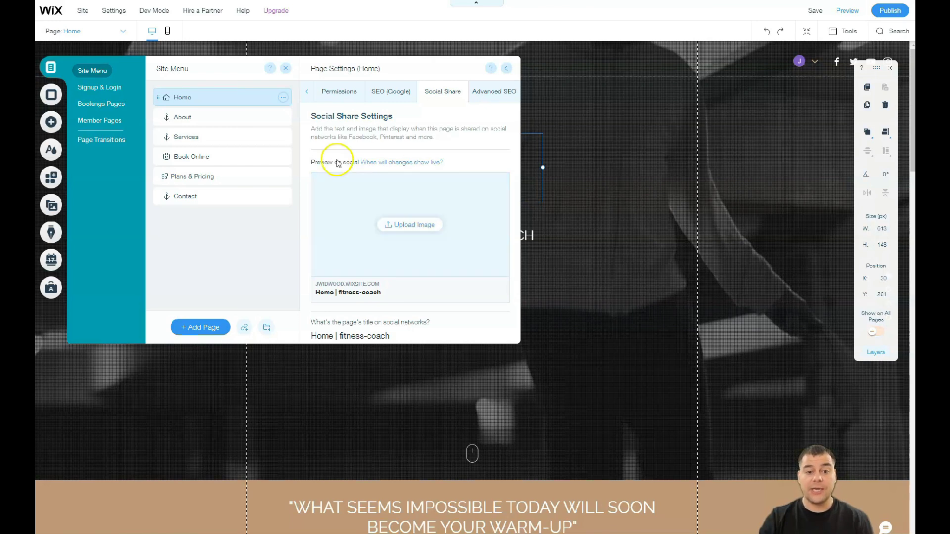
click(403, 247)
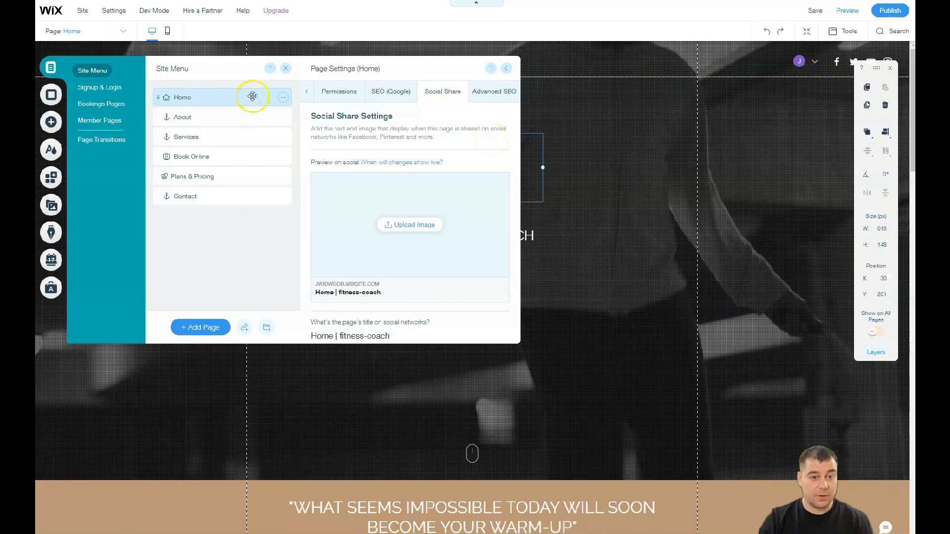
click(507, 68)
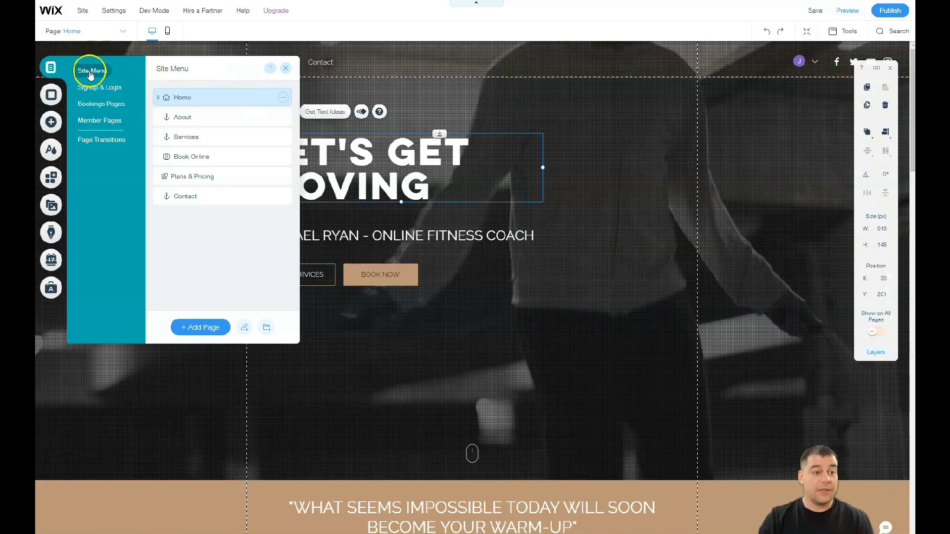
Remove the hero video's pattern overlay and lighten its colour overlay to 42% opacity.
click(285, 68)
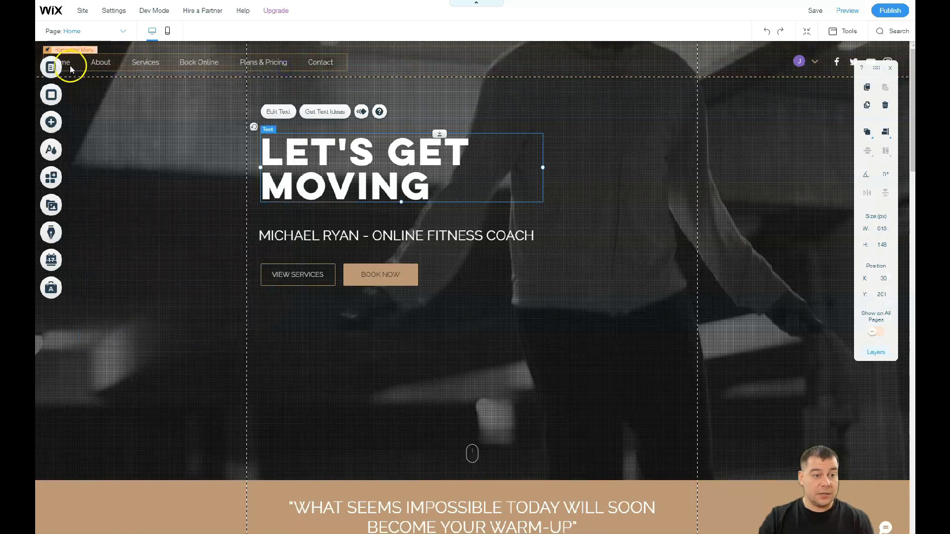
click(51, 95)
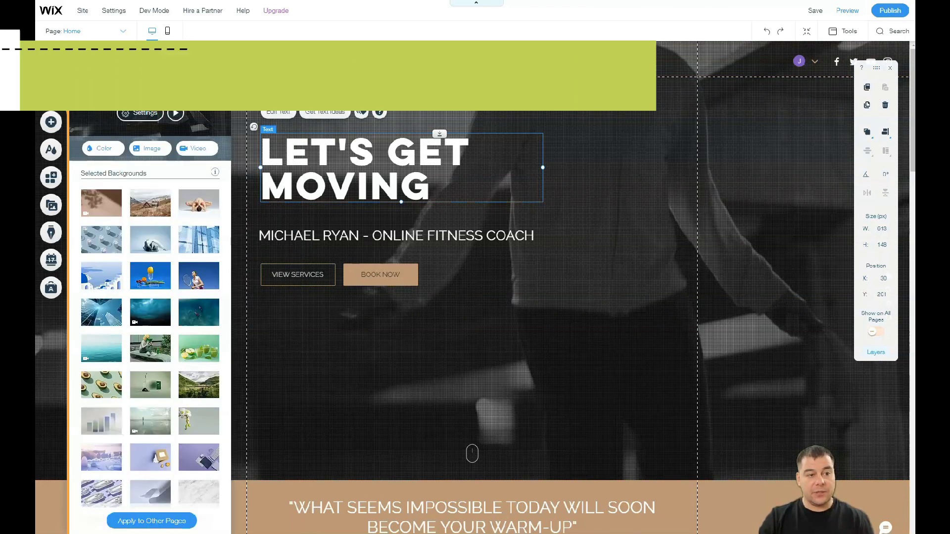
click(130, 116)
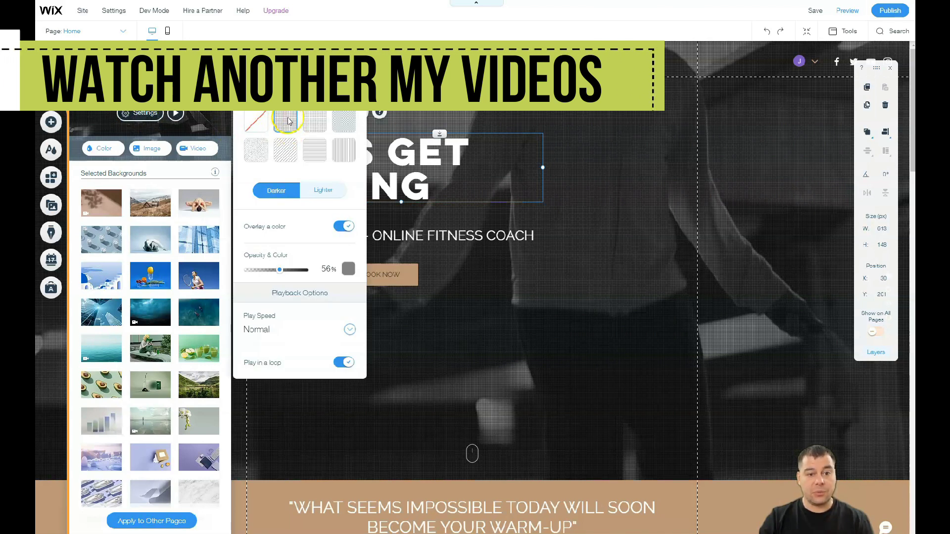
click(345, 121)
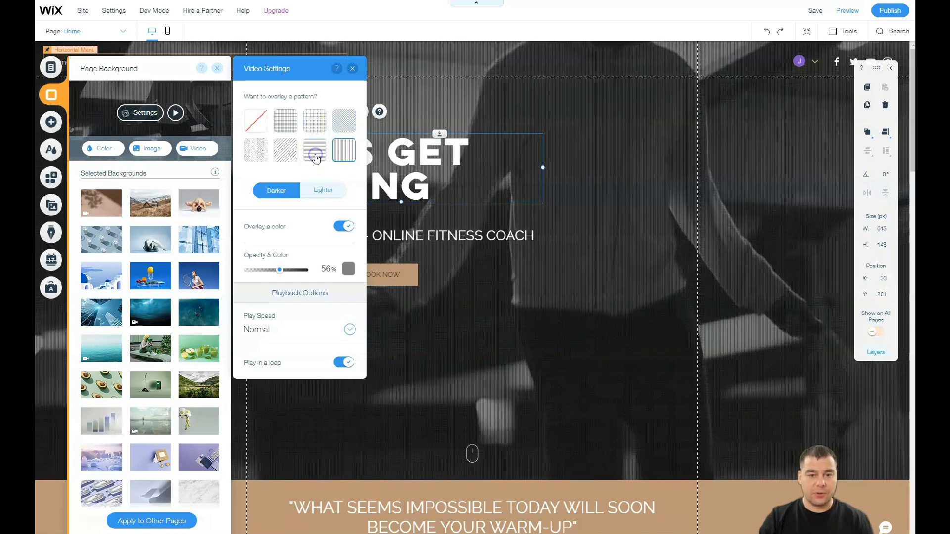
click(254, 153)
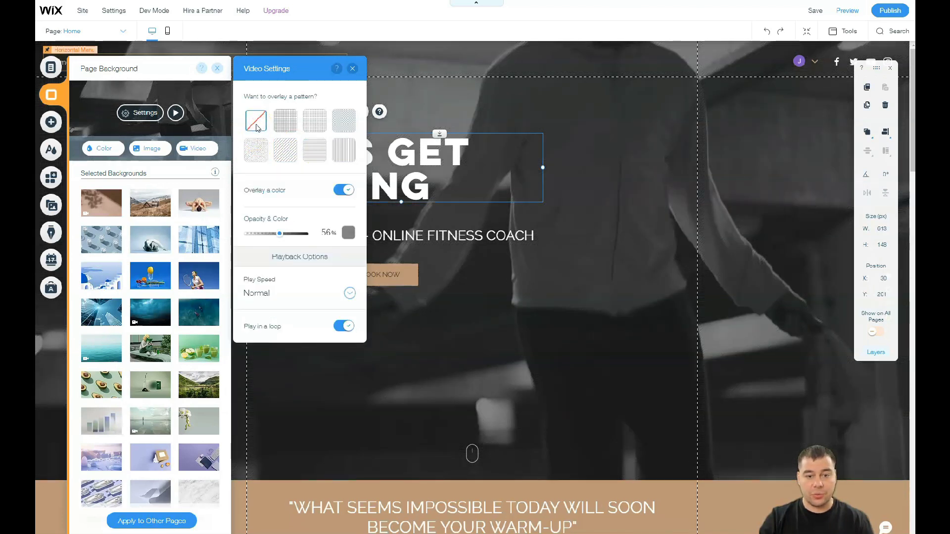
click(286, 126)
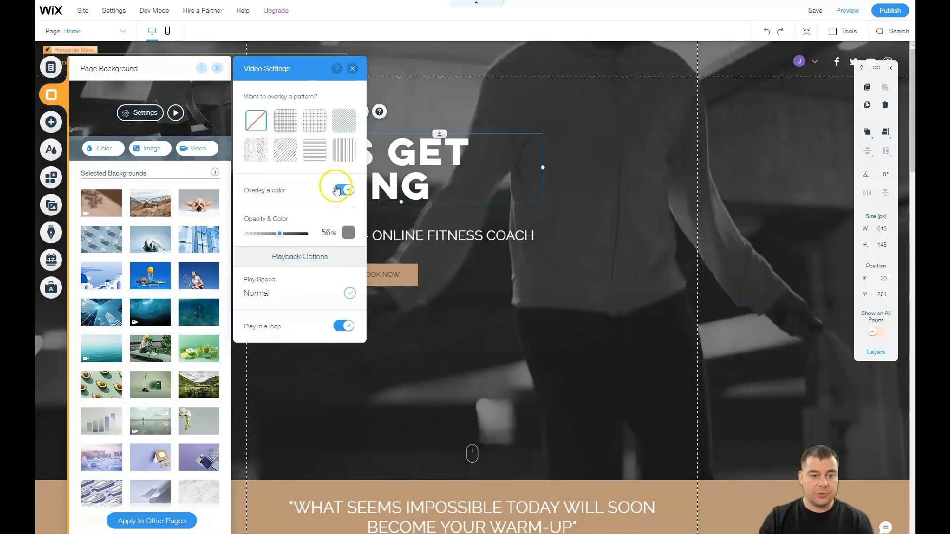
click(296, 234)
drag(251, 234, 272, 236)
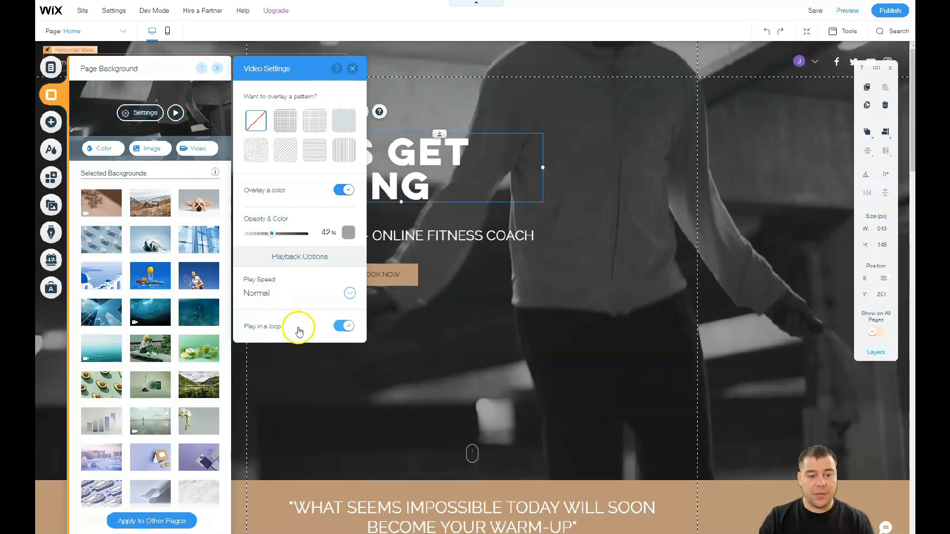
click(352, 68)
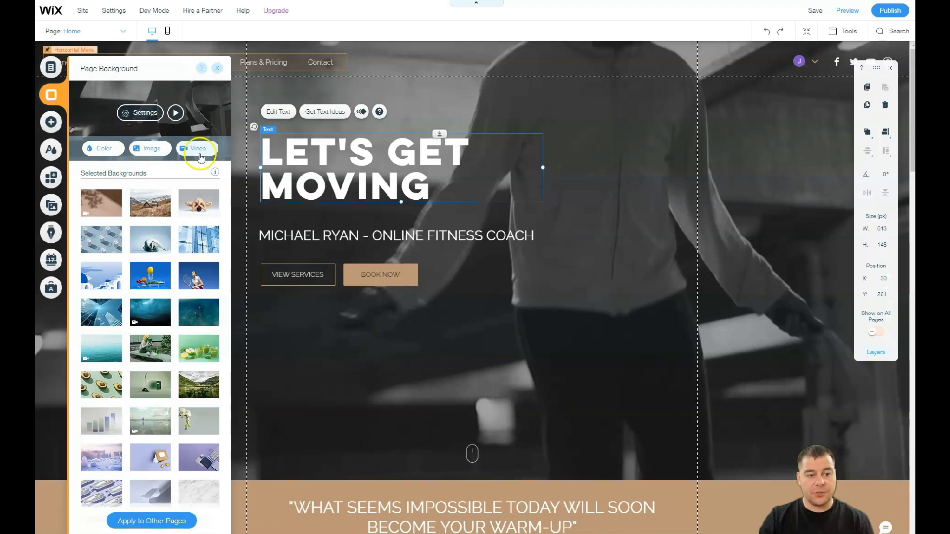
click(217, 68)
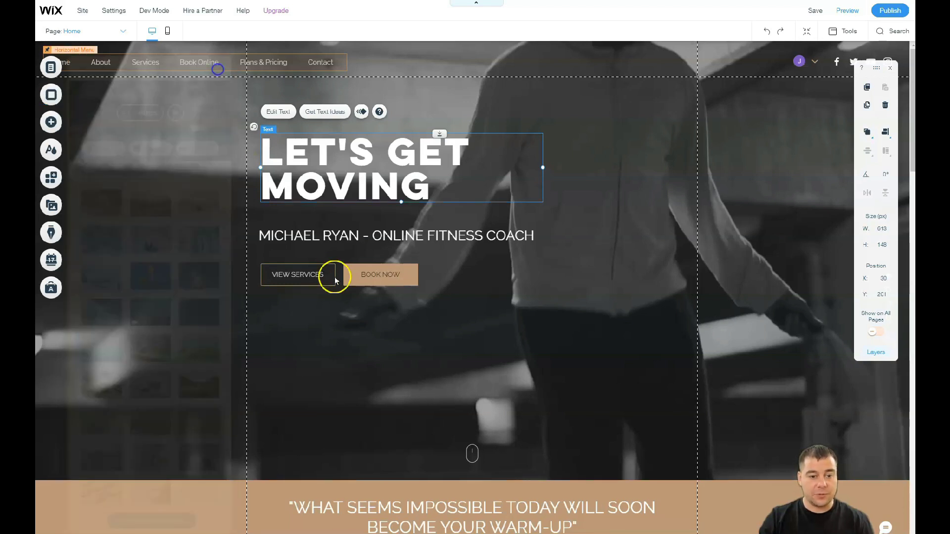
Browse the strip categories and drop a blank dark Classic strip below the hero.
scroll(340, 260, down, 5)
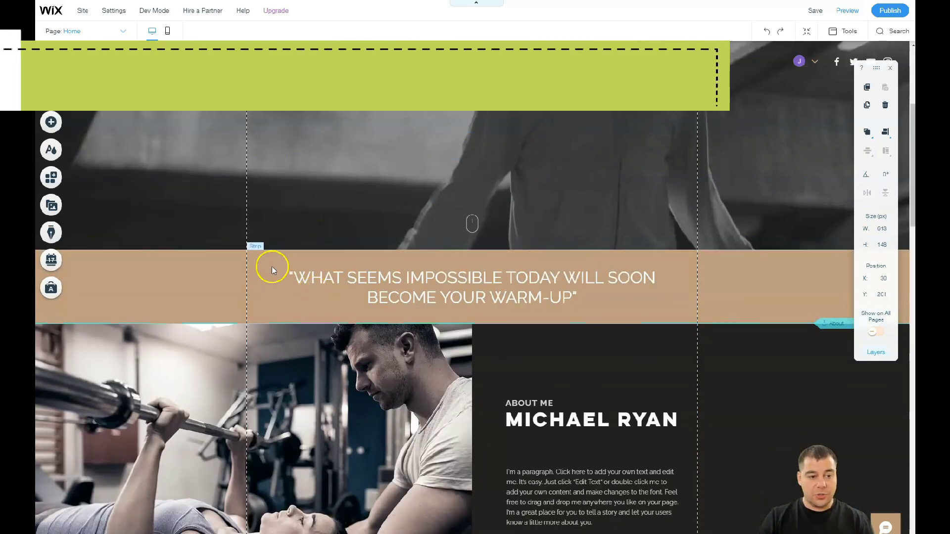
click(50, 123)
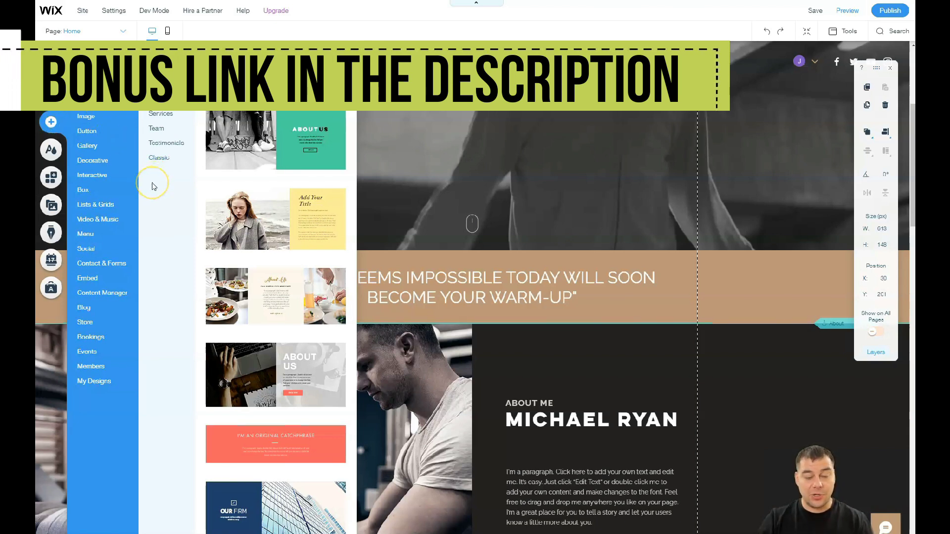
click(162, 99)
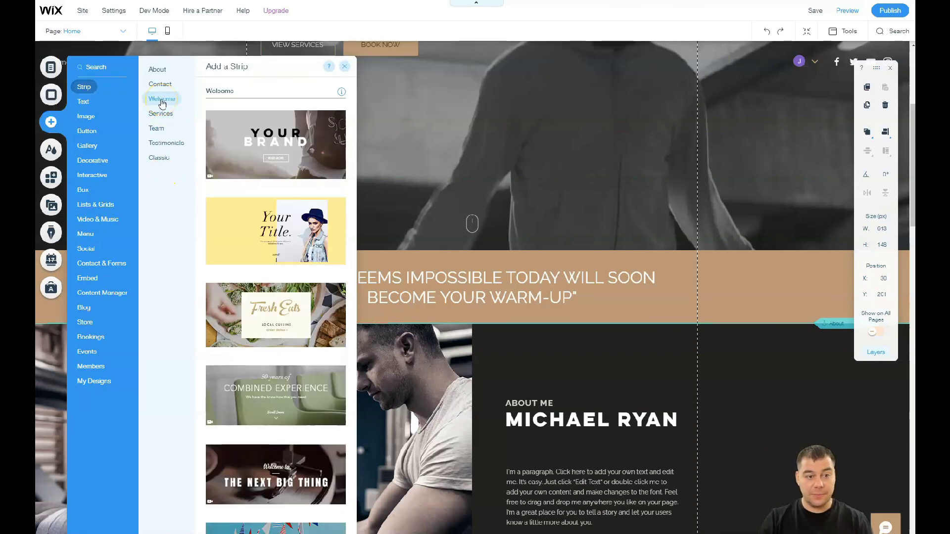
click(161, 85)
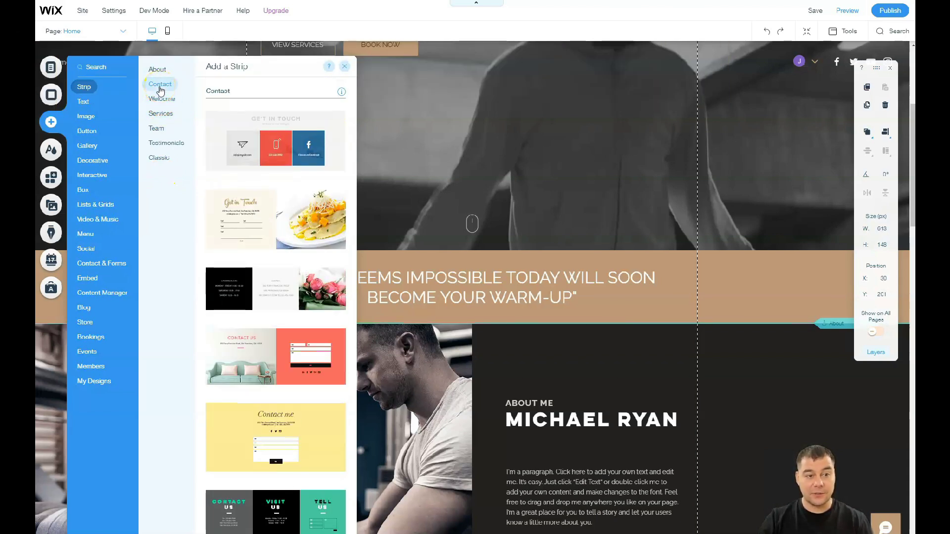
click(156, 71)
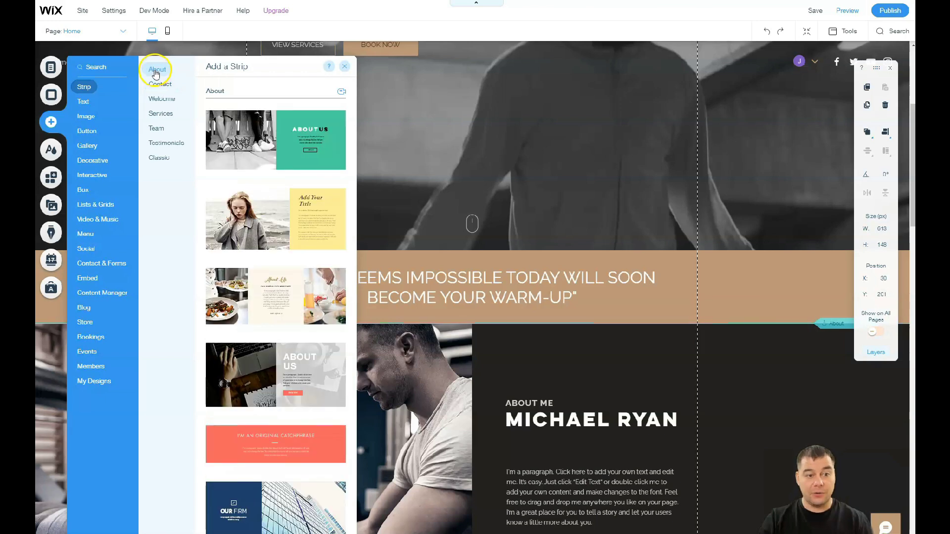
click(159, 112)
click(160, 130)
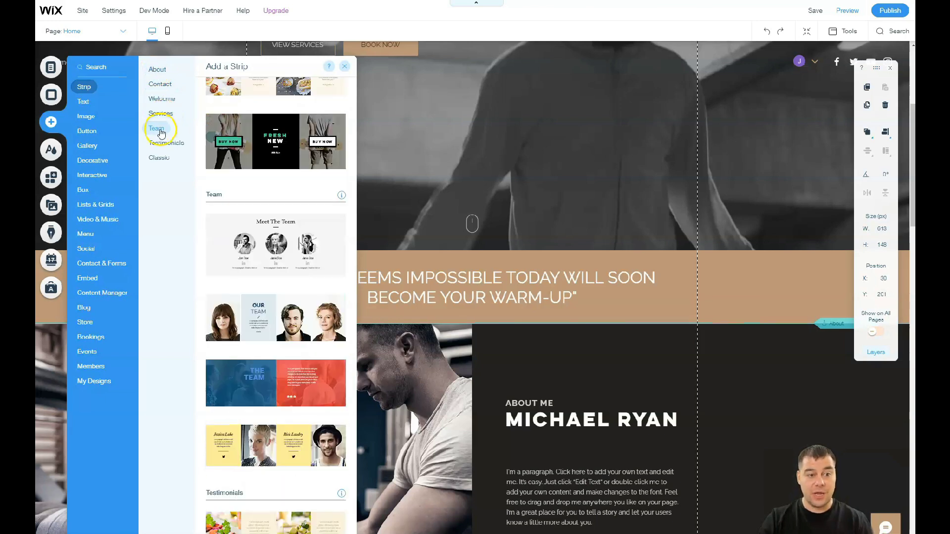
click(162, 143)
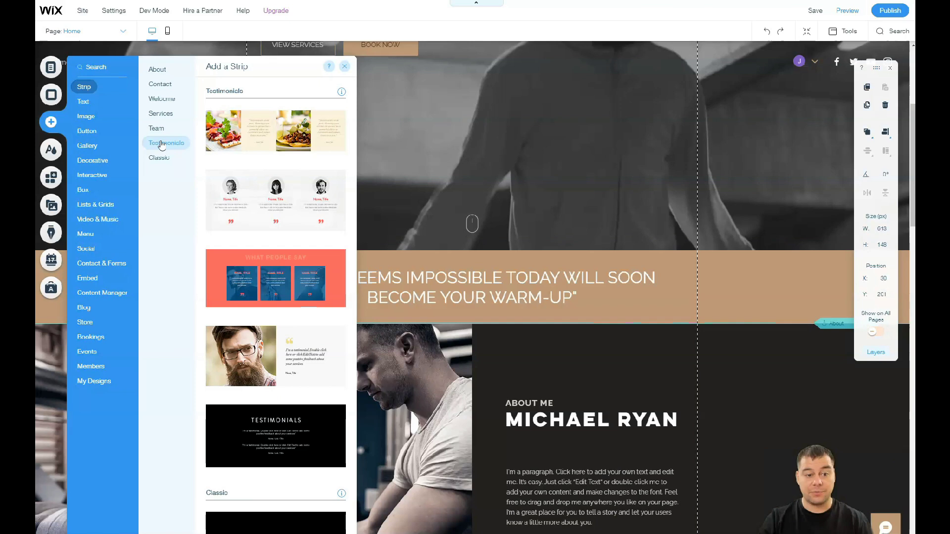
click(160, 158)
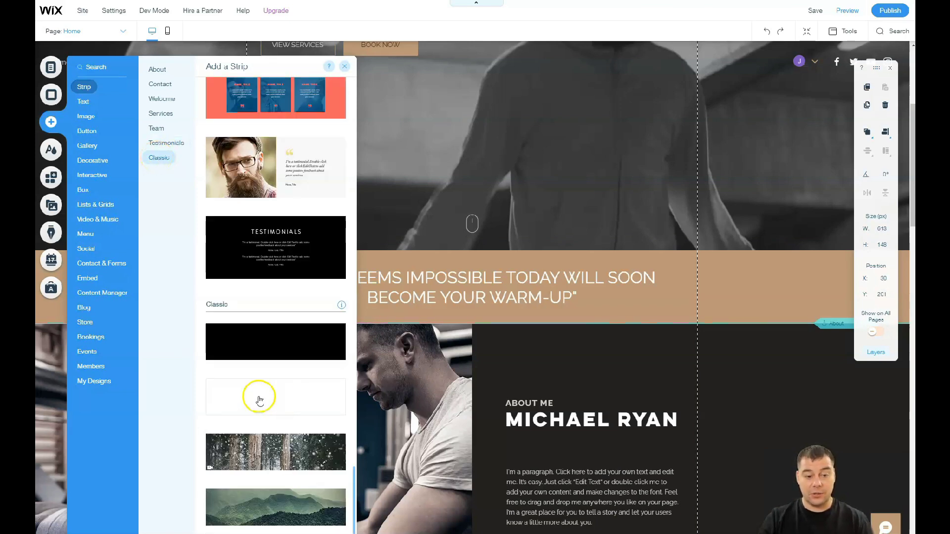
drag(442, 283, 500, 343)
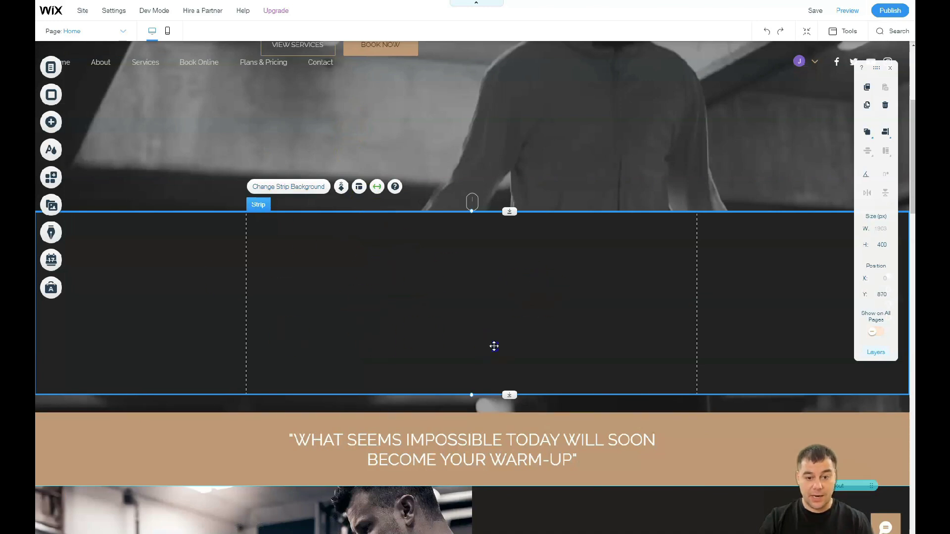
Enlarge the new strip to 660 px tall and settle its position below the hero.
drag(494, 346, 498, 363)
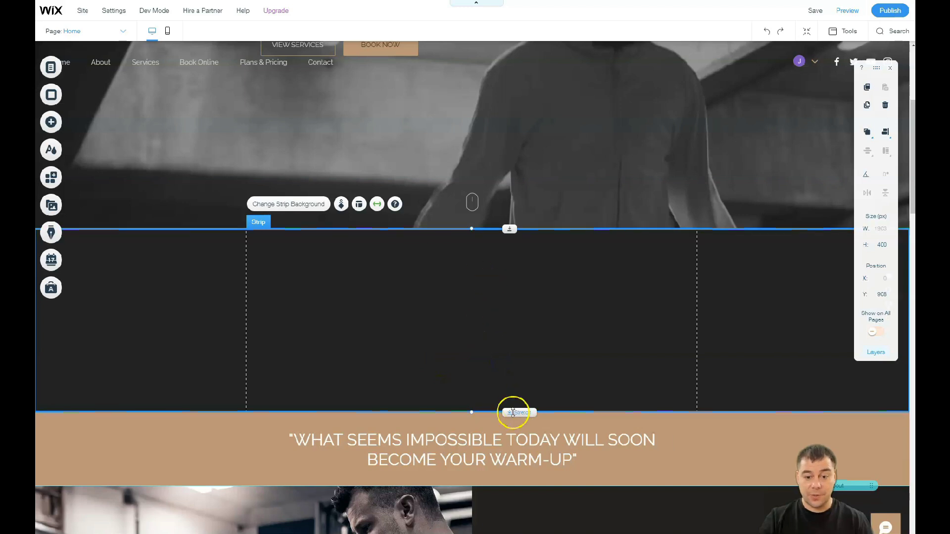
drag(514, 436, 510, 532)
drag(509, 230, 519, 265)
scroll(471, 231, down, 3)
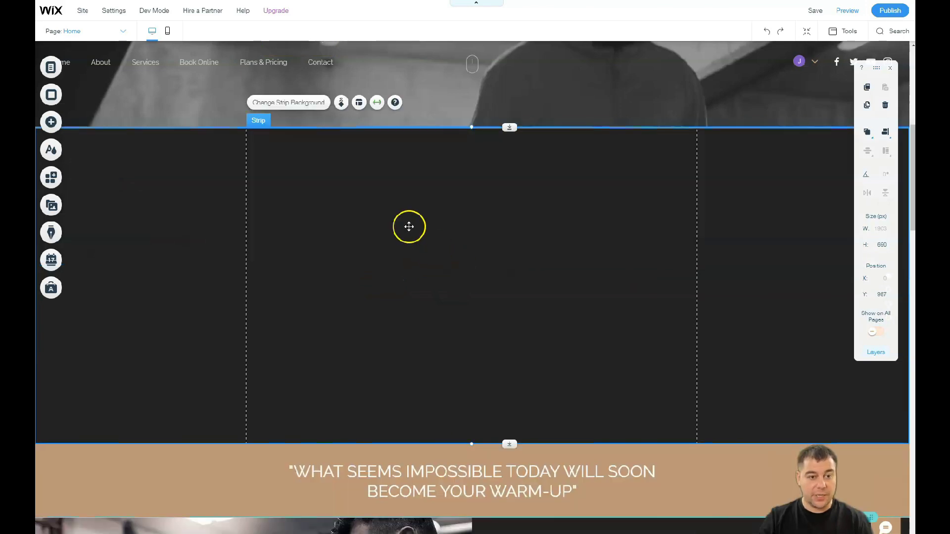
Give the new strip a tan #BC9979 colour background.
click(167, 190)
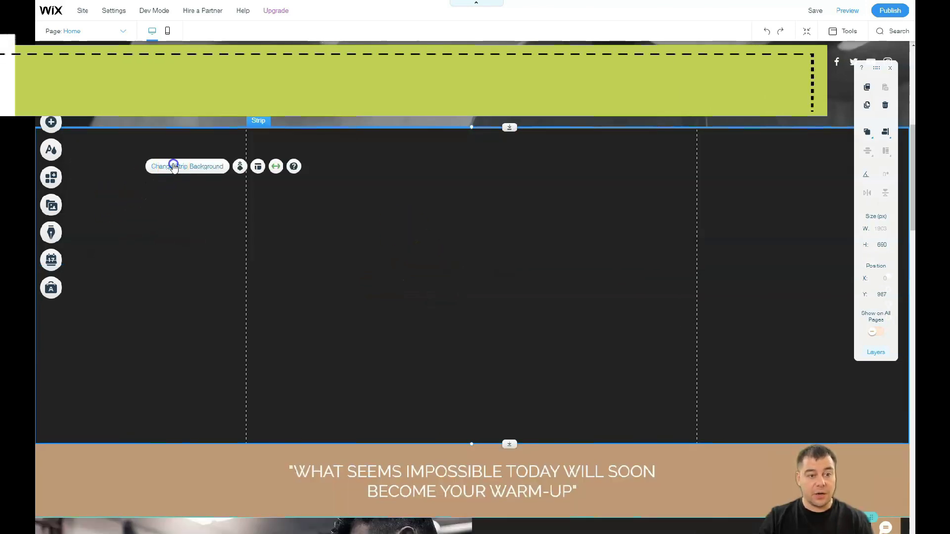
click(168, 169)
click(134, 190)
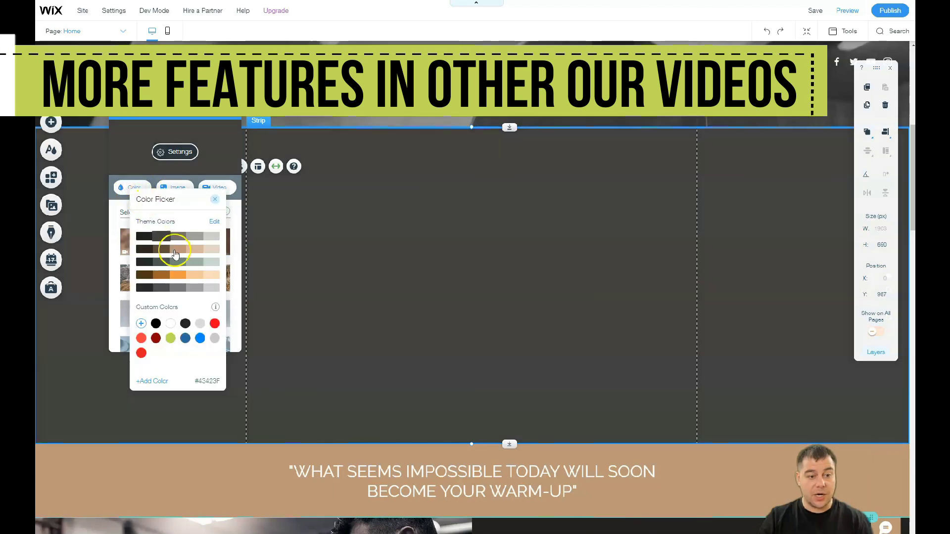
click(178, 255)
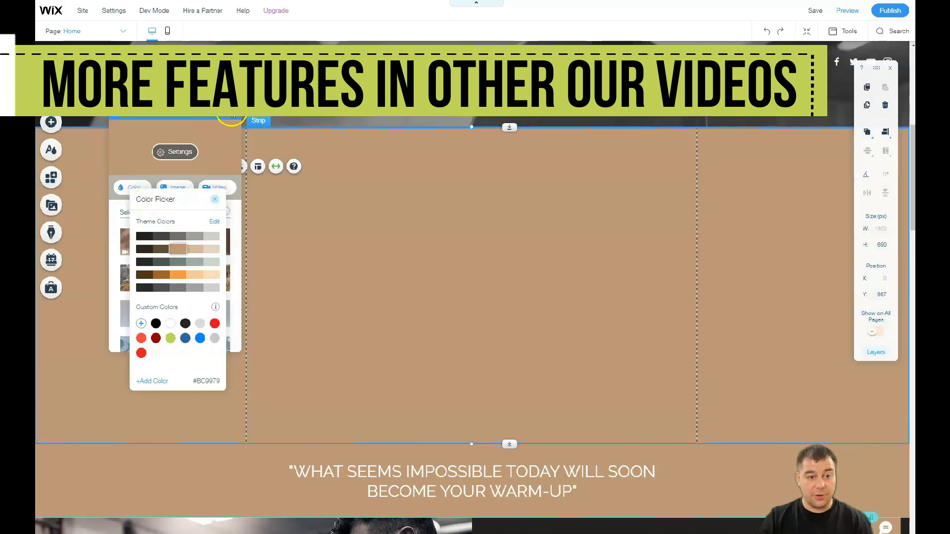
click(214, 123)
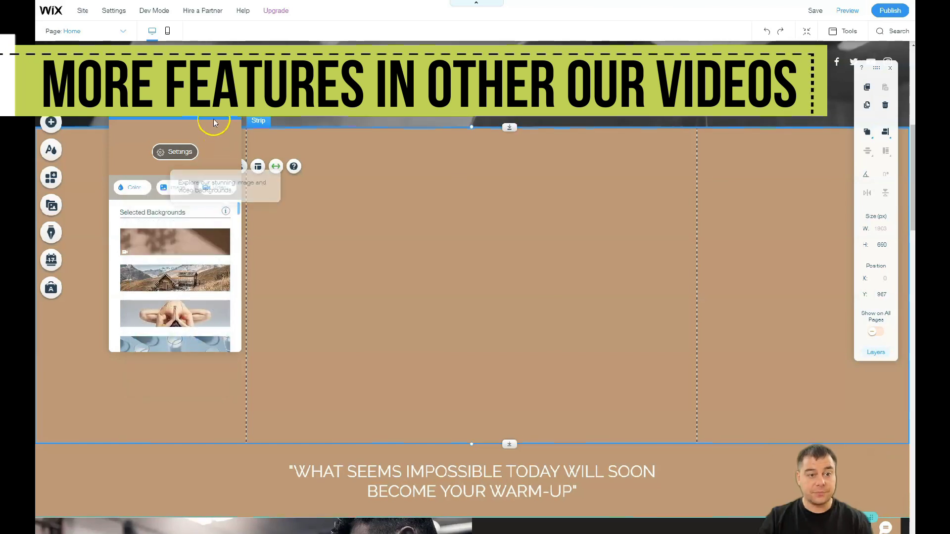
click(94, 128)
click(48, 126)
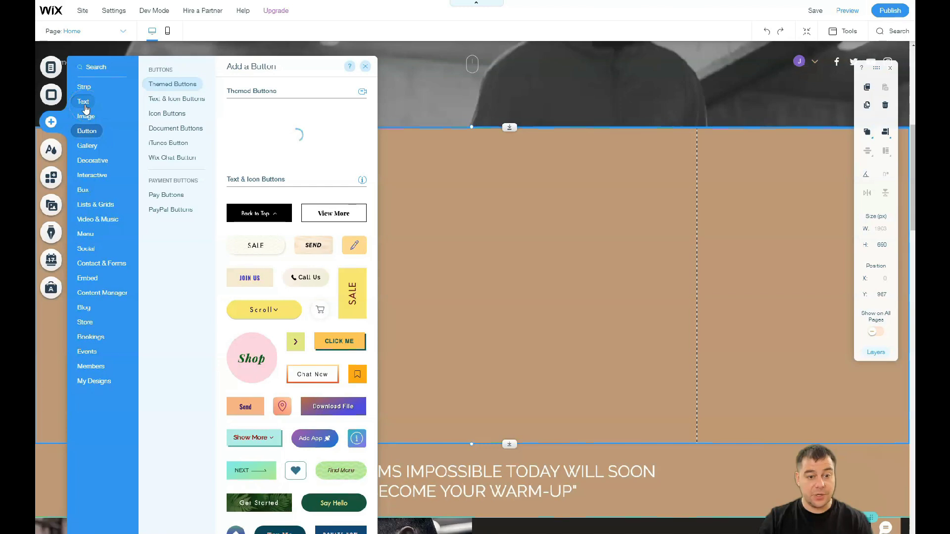
Add a Big Title heading near the top of the tan strip.
click(85, 108)
drag(238, 322, 431, 173)
click(166, 149)
click(50, 124)
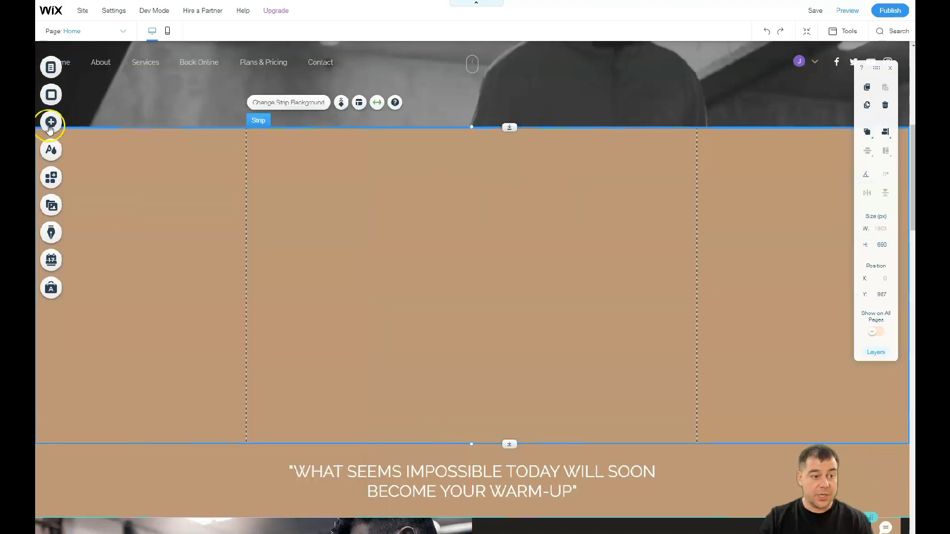
click(50, 123)
Place a grey themed button near the bottom of the tan strip.
click(84, 133)
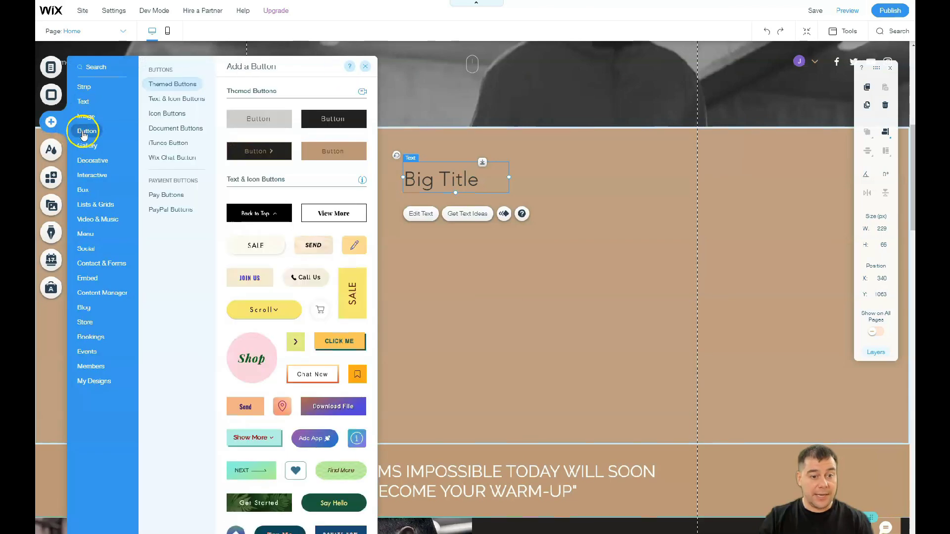
drag(239, 119, 483, 299)
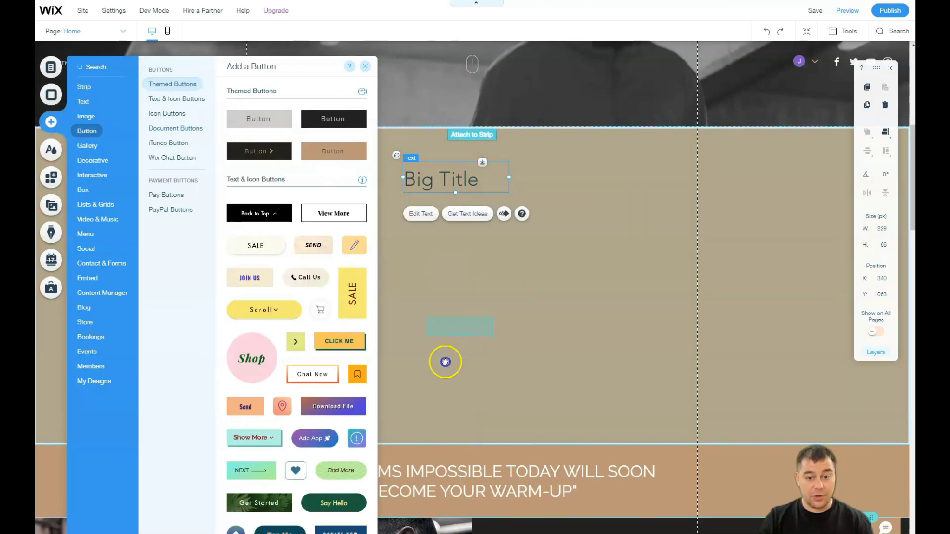
drag(443, 410, 442, 409)
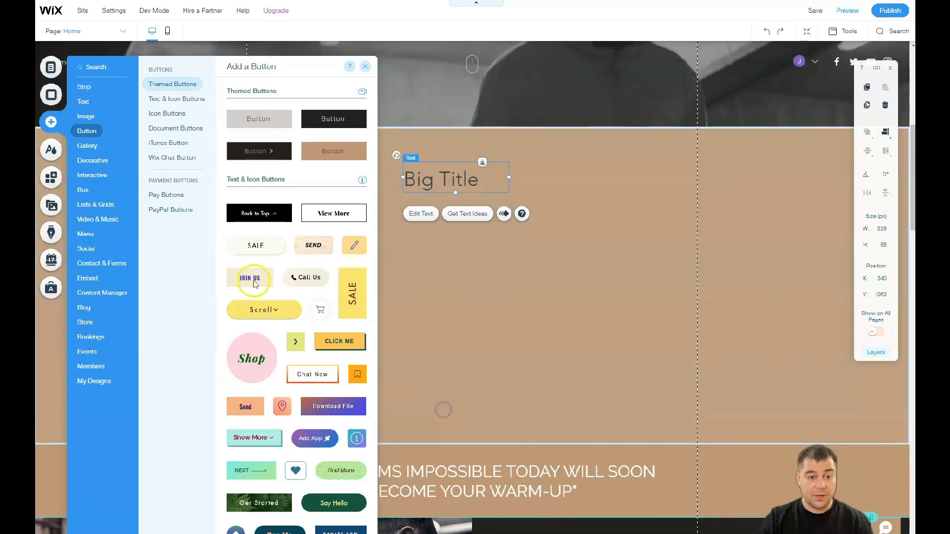
click(51, 124)
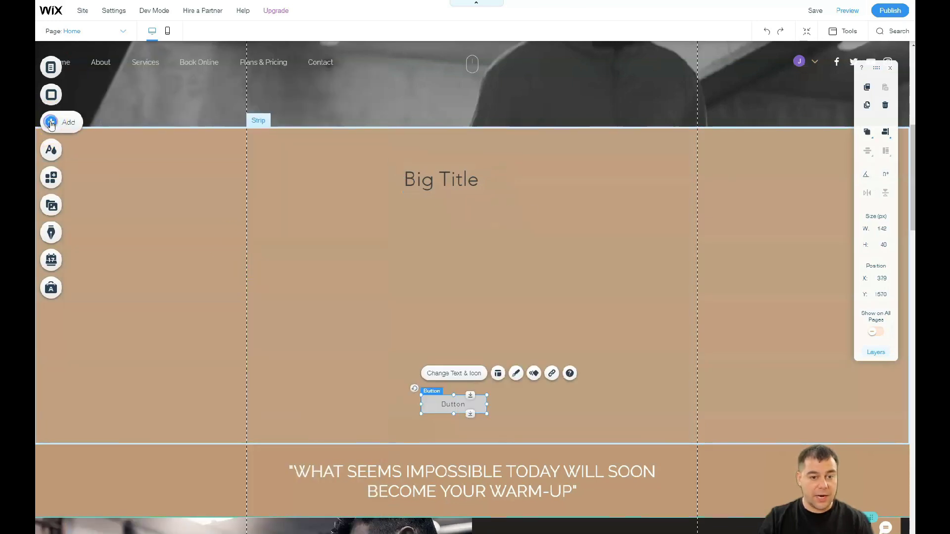
click(50, 122)
click(93, 132)
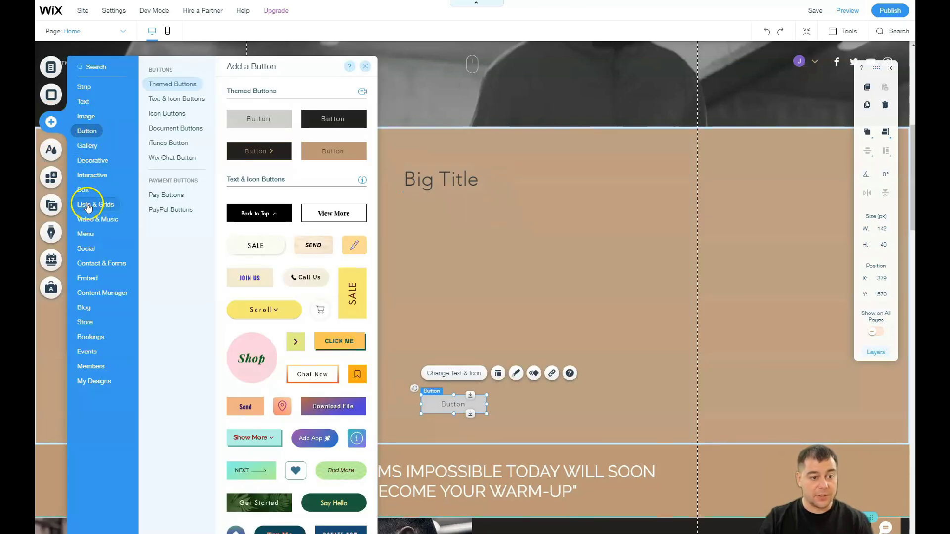
Add a Plane Overhead YouTube player sized 609x376, centre it, and raise Big Title above it.
click(97, 220)
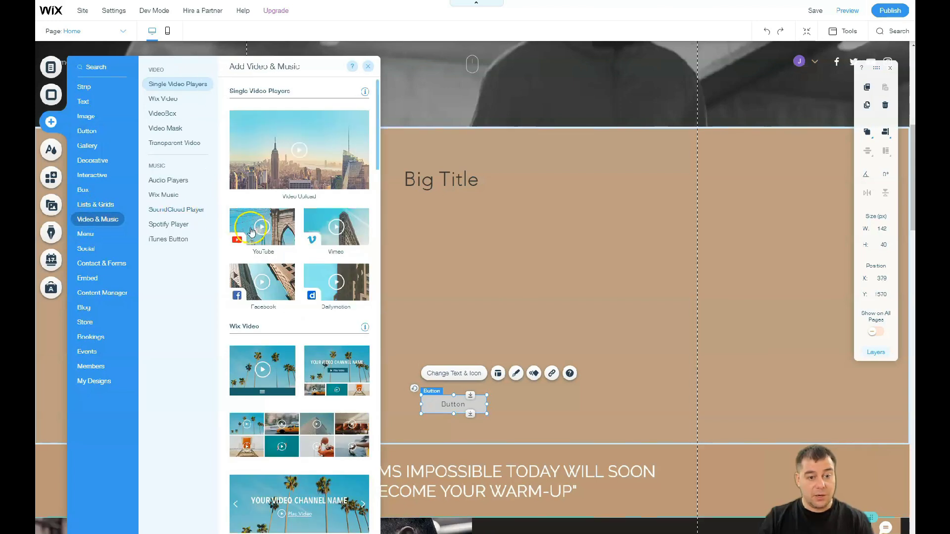
click(455, 257)
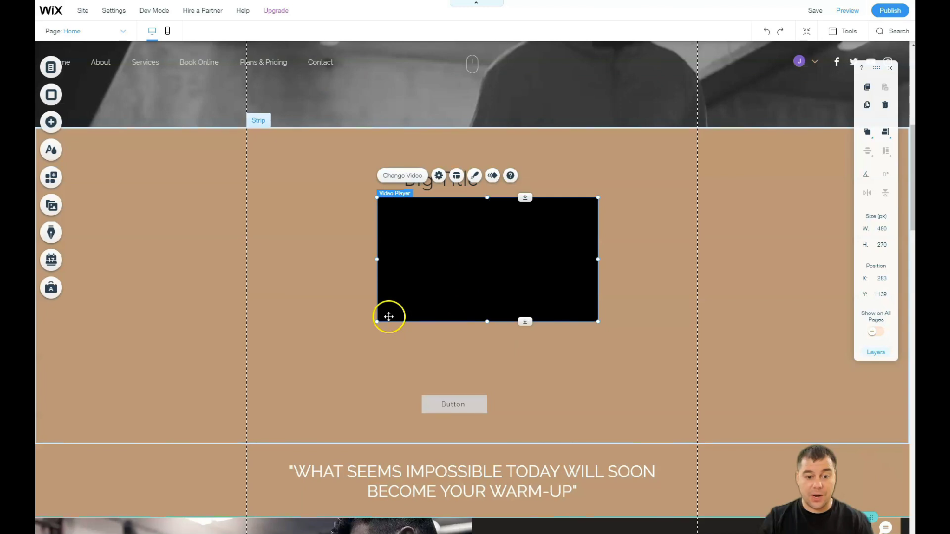
drag(310, 363, 292, 376)
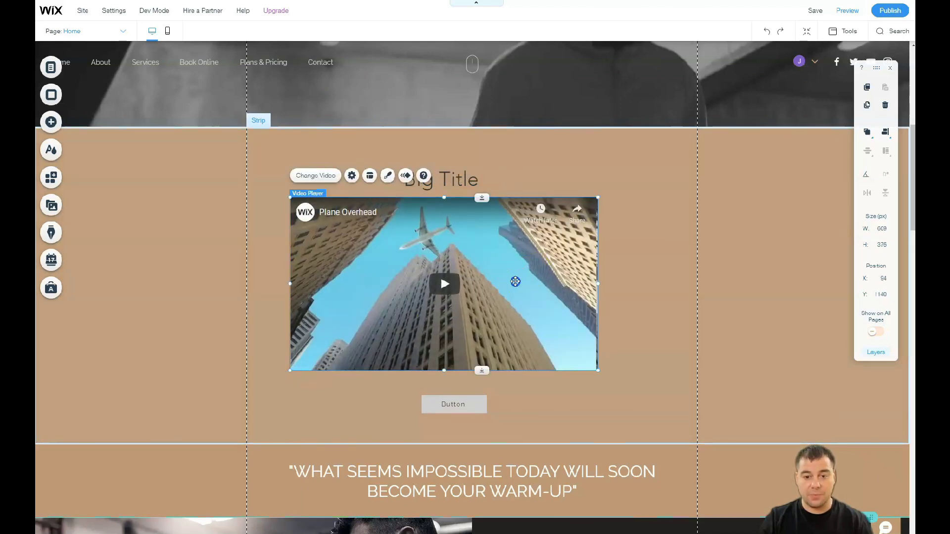
drag(519, 282, 523, 283)
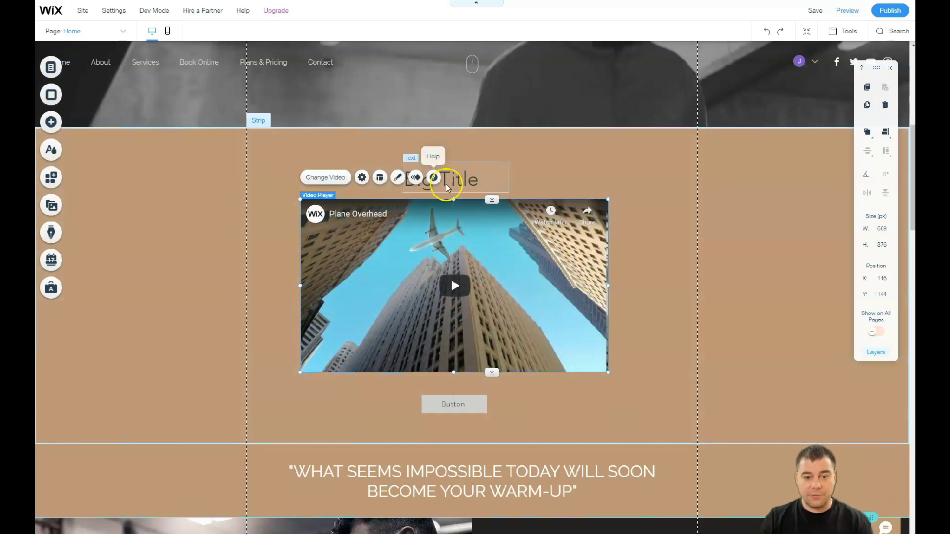
drag(469, 172, 483, 130)
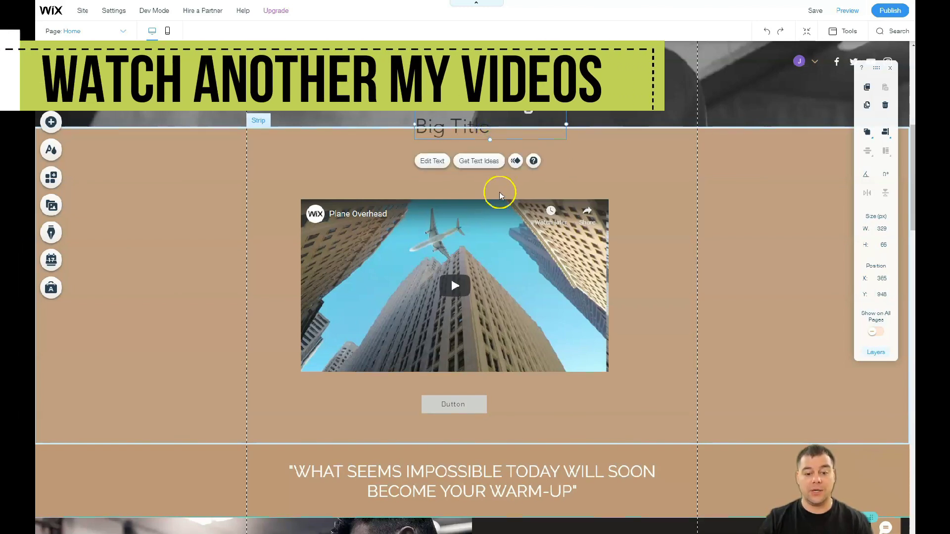
click(435, 409)
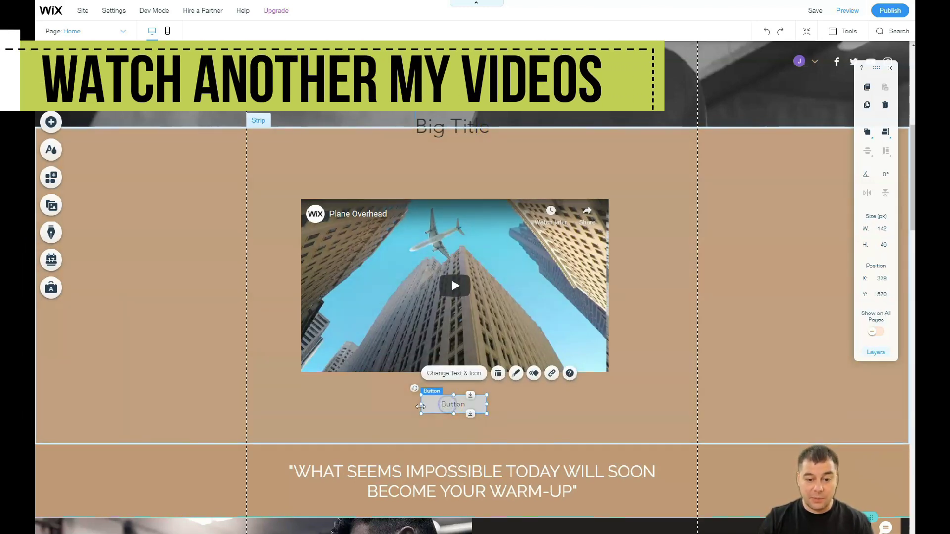
click(389, 404)
click(429, 405)
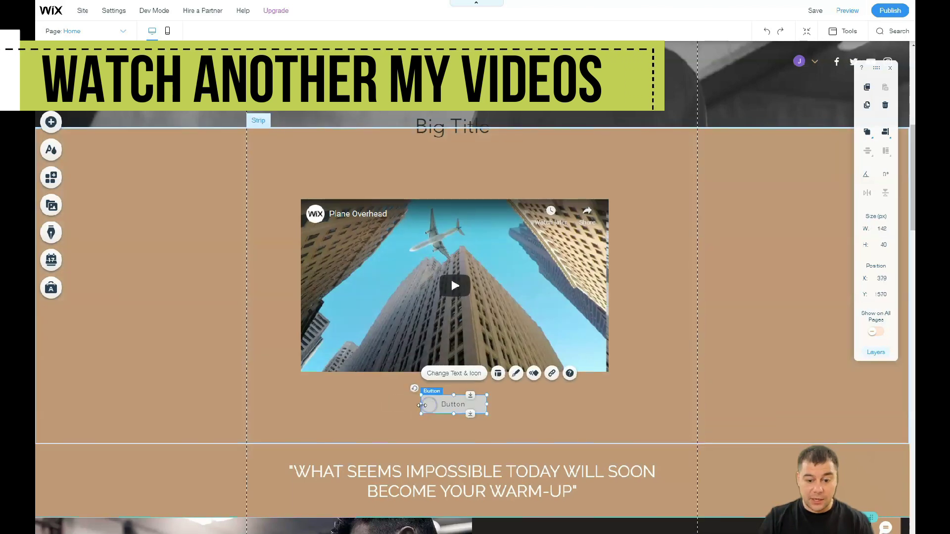
drag(421, 404, 295, 408)
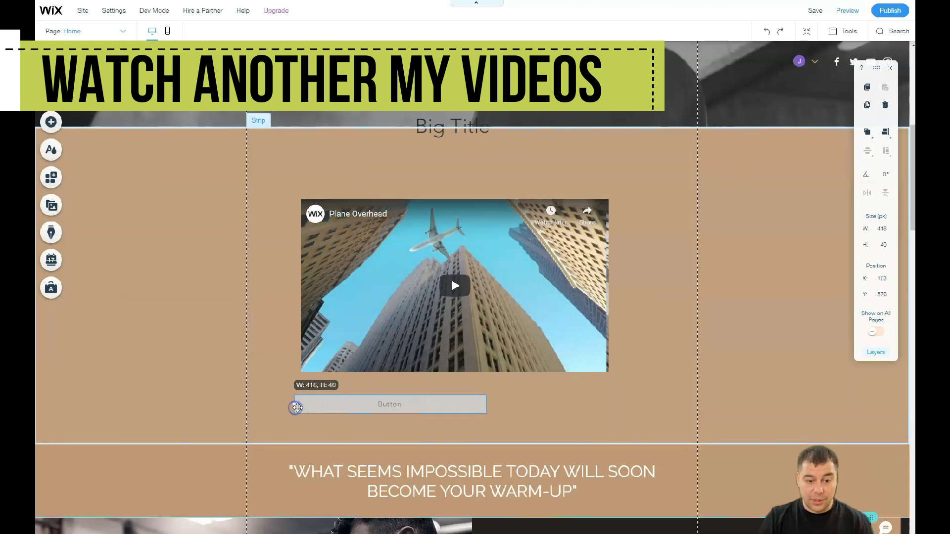
drag(487, 405, 608, 408)
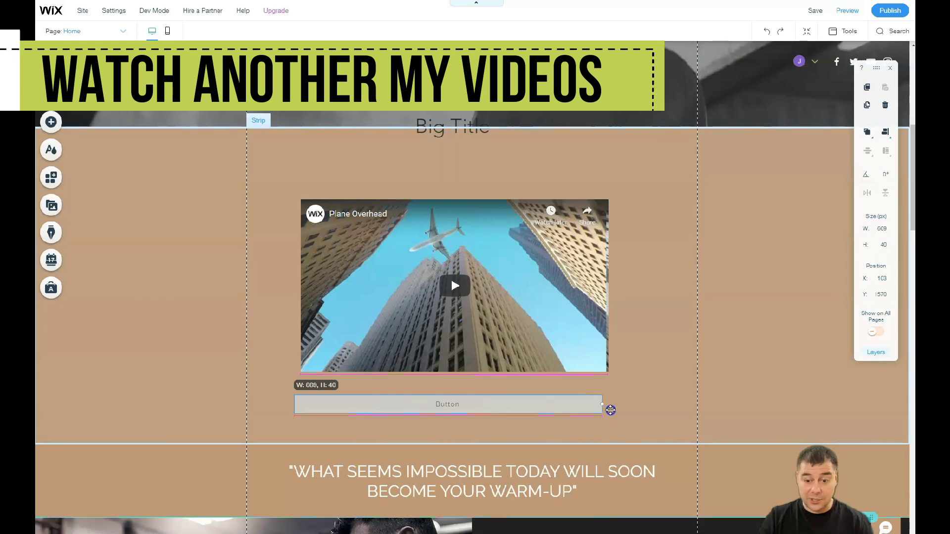
click(320, 399)
click(300, 403)
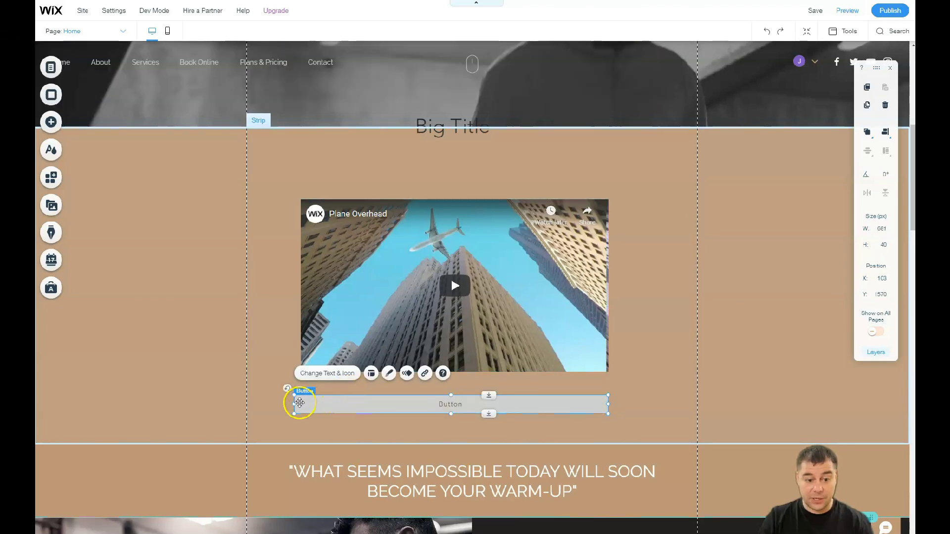
drag(294, 403, 300, 403)
click(484, 399)
scroll(647, 297, up, 1)
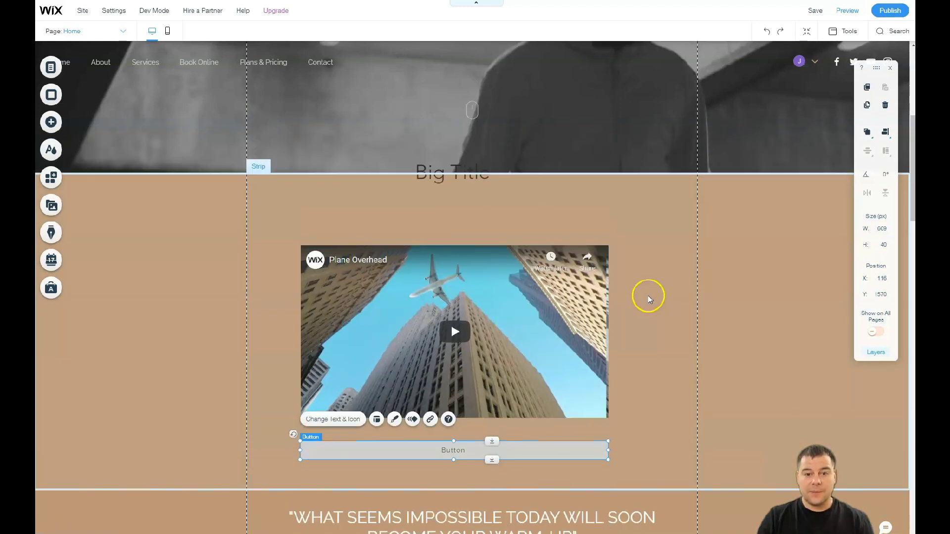
scroll(648, 295, down, 3)
scroll(649, 296, up, 4)
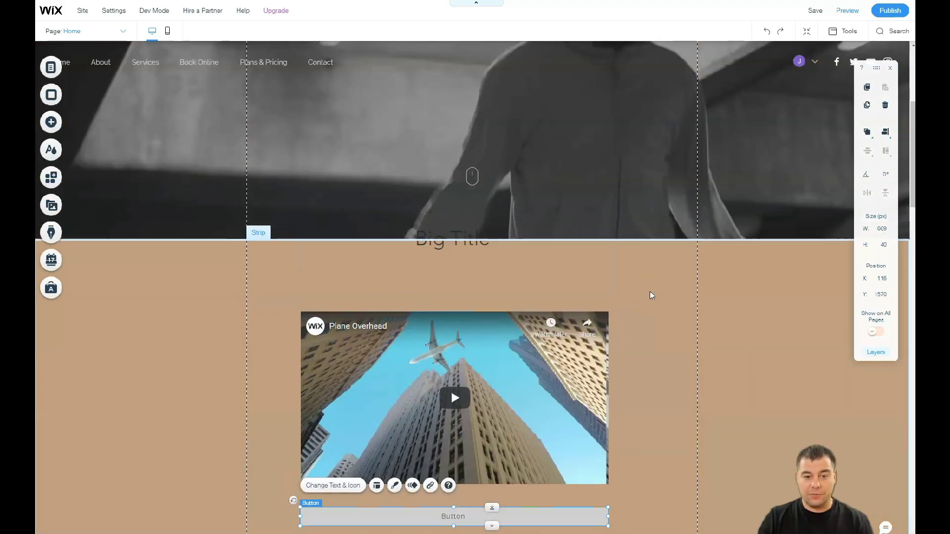
scroll(649, 295, down, 2)
scroll(651, 295, down, 3)
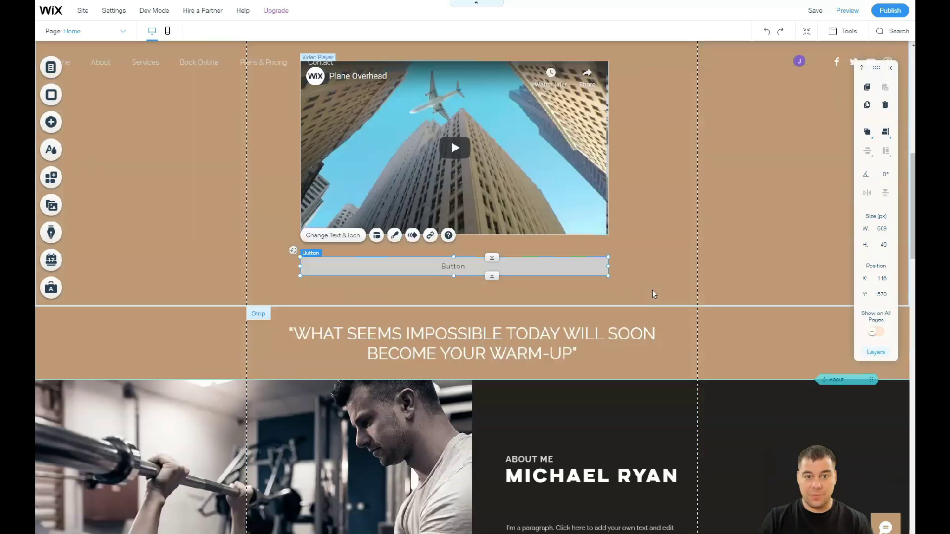
scroll(651, 296, up, 3)
drag(455, 130, 345, 173)
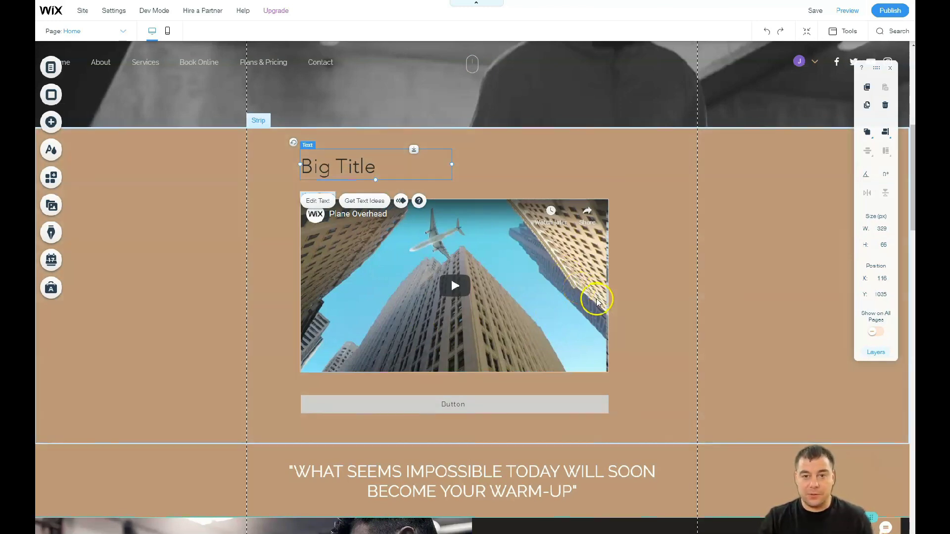
scroll(624, 263, down, 3)
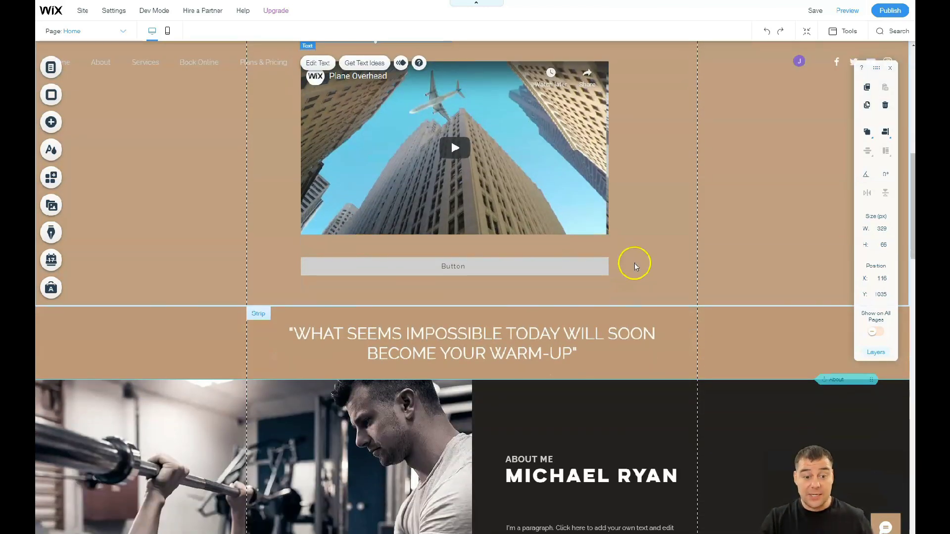
scroll(636, 266, down, 5)
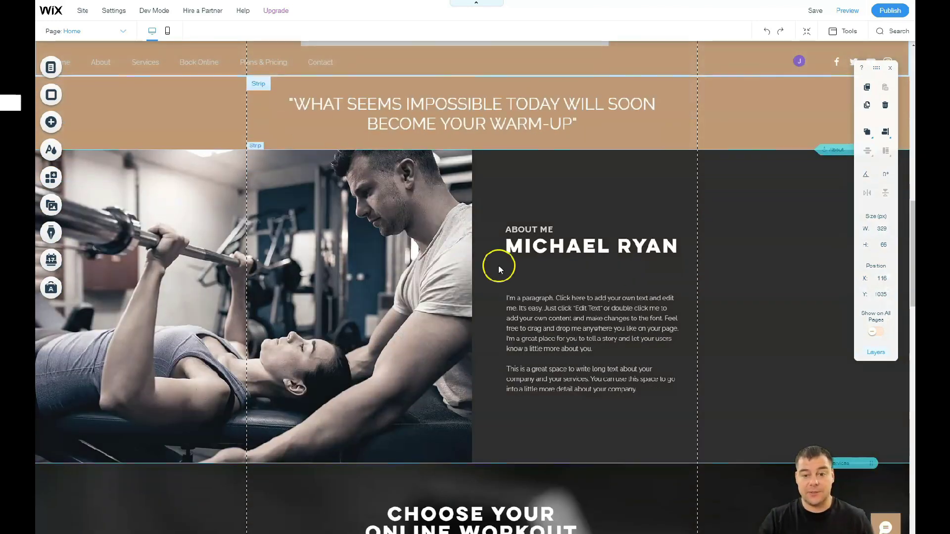
Open Wix's free stock images to replace the About Me photo.
click(380, 258)
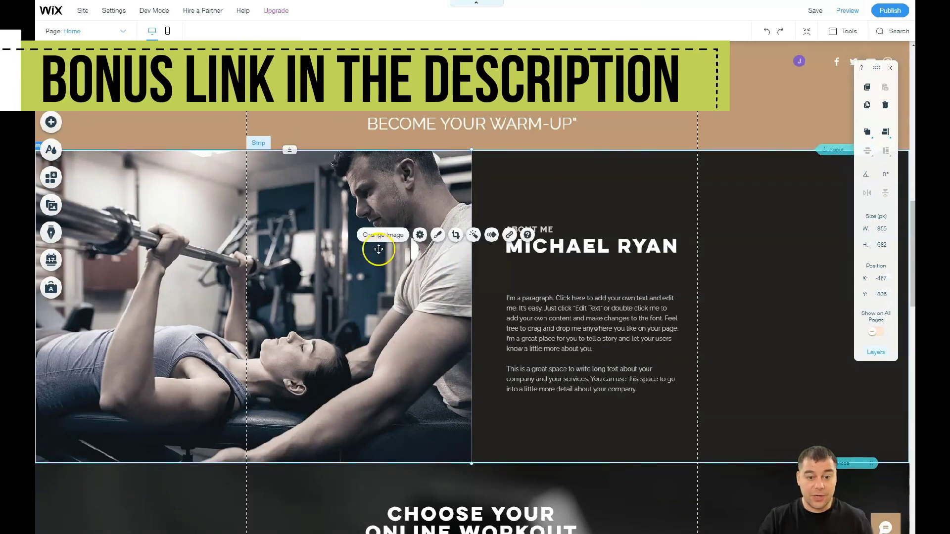
click(388, 235)
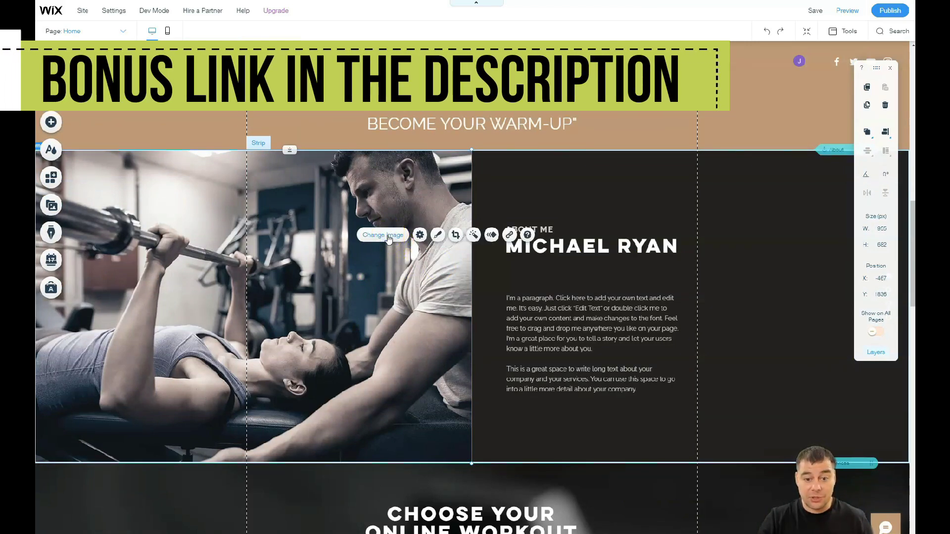
click(388, 236)
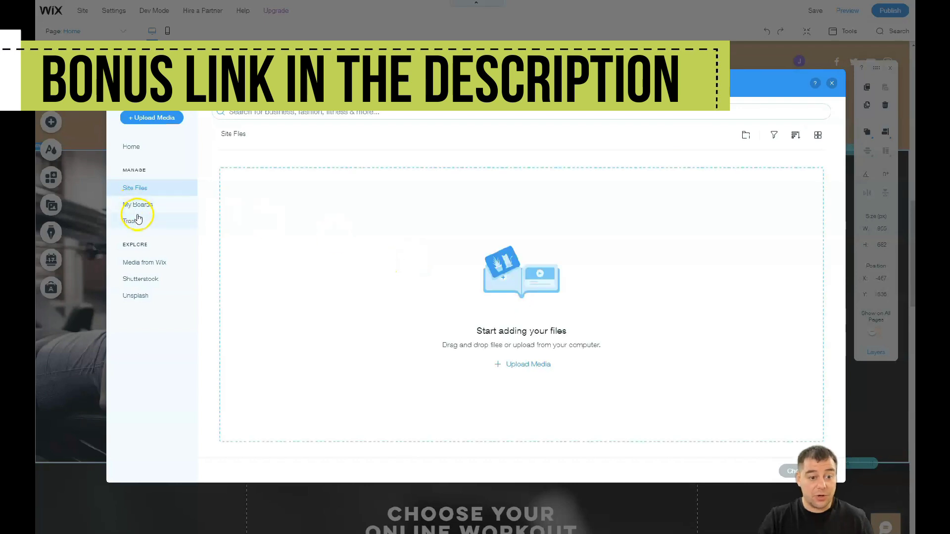
click(142, 262)
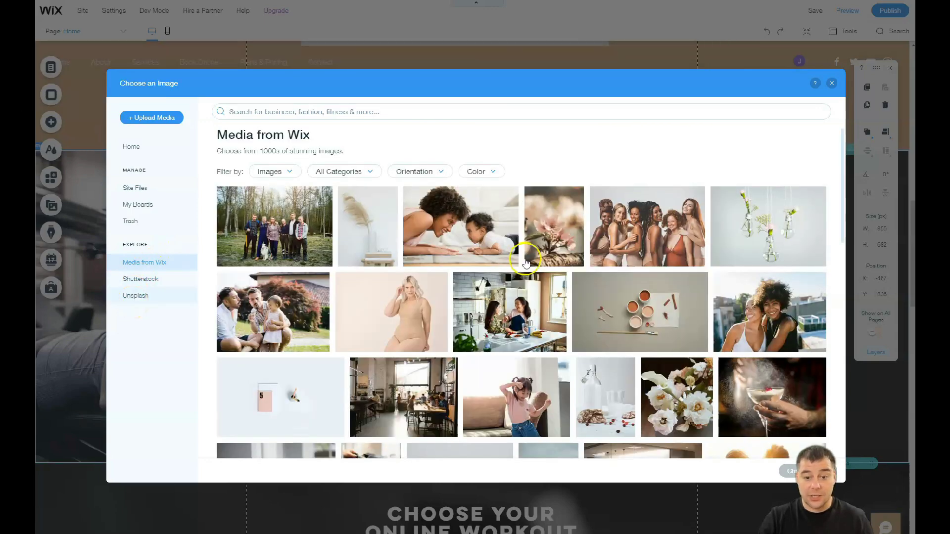
scroll(520, 261, down, 4)
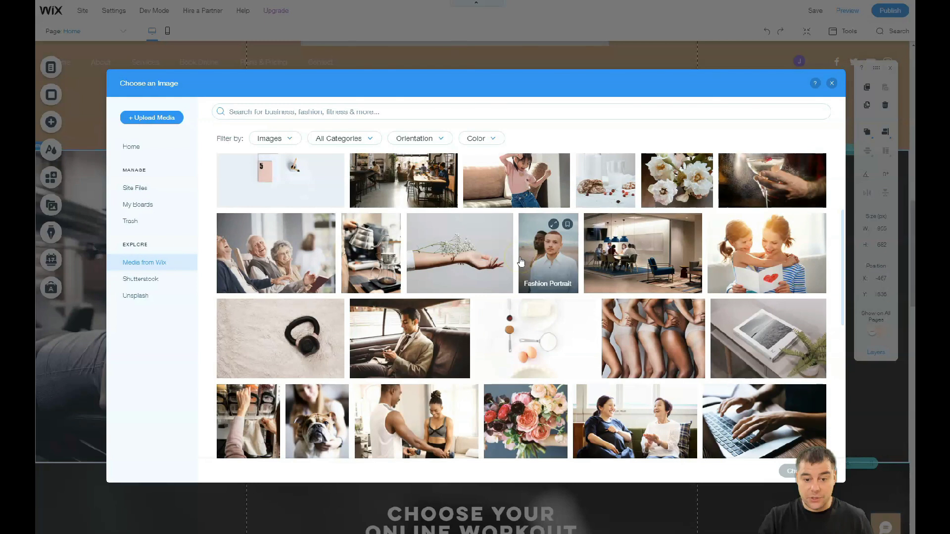
scroll(520, 261, down, 5)
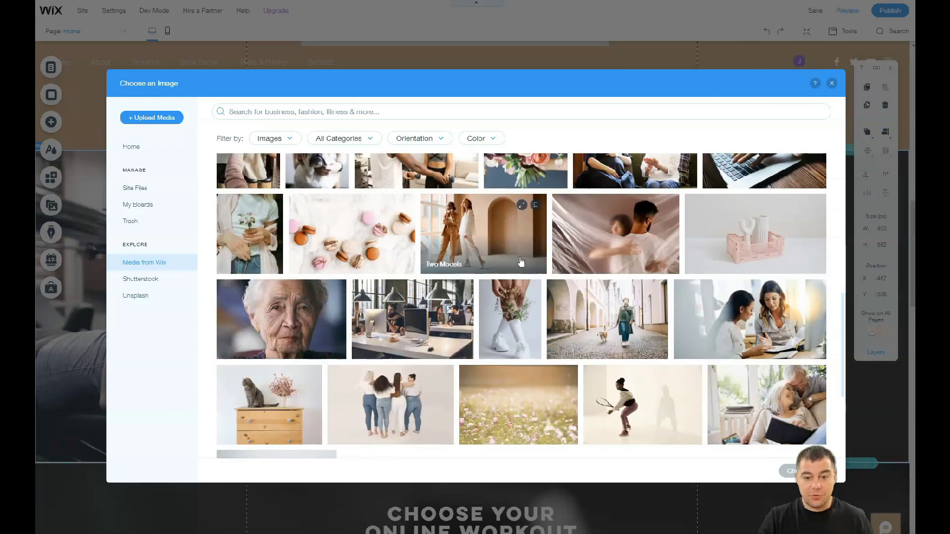
scroll(521, 261, down, 4)
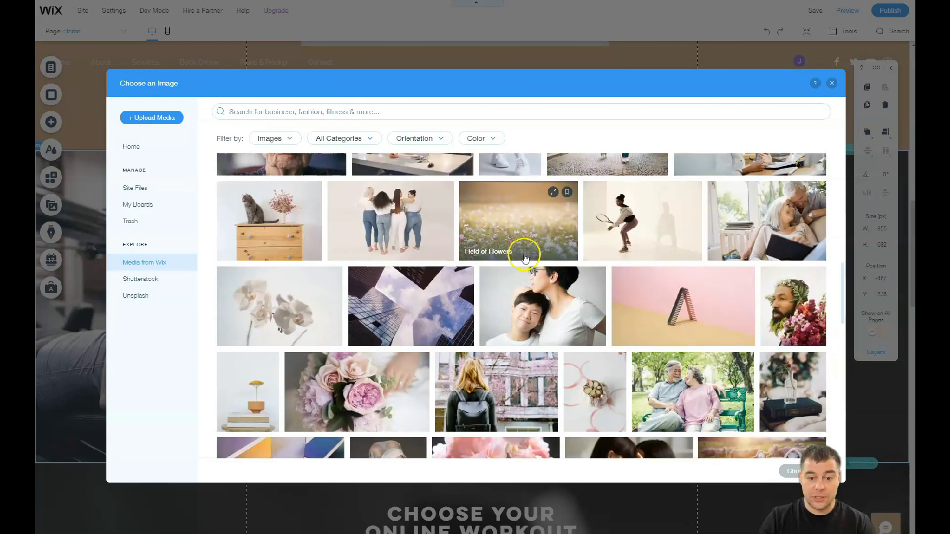
scroll(454, 227, up, 2)
scroll(454, 226, up, 10)
Search 'gym' and use the photo of a woman running on a treadmill.
click(289, 113)
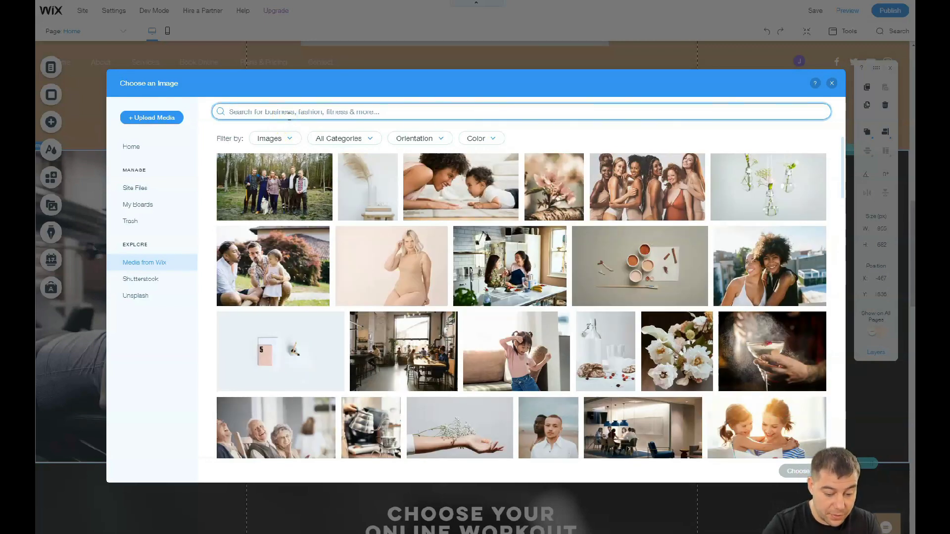
text(gym)
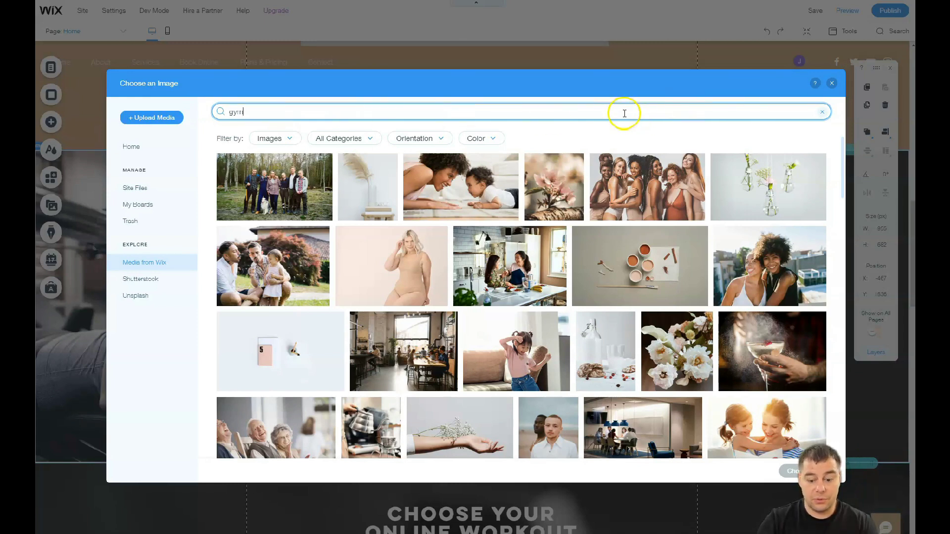
key(Return)
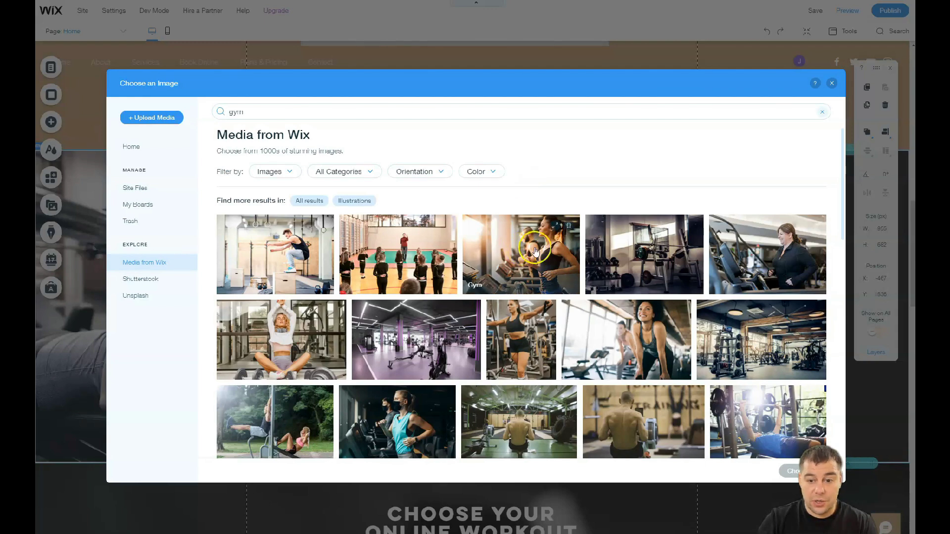
click(541, 254)
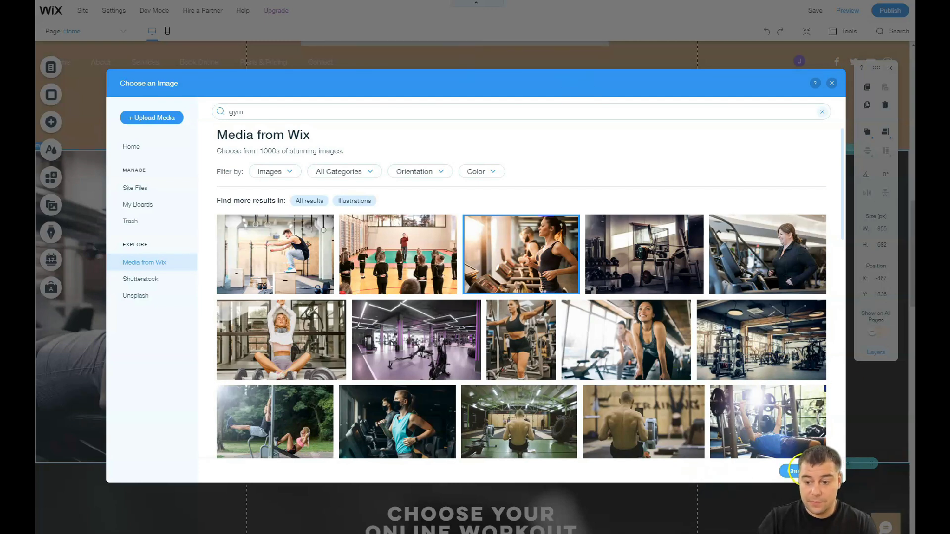
click(791, 471)
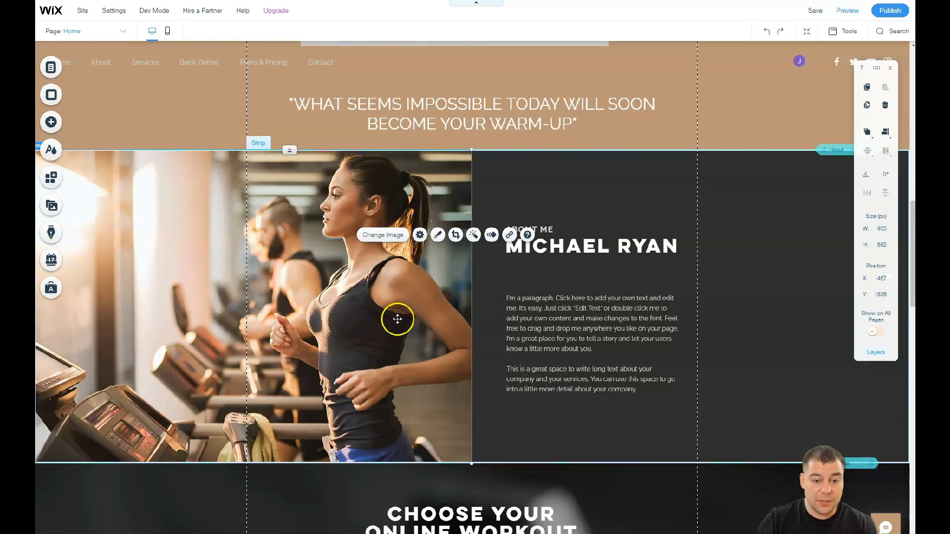
scroll(520, 304, down, 2)
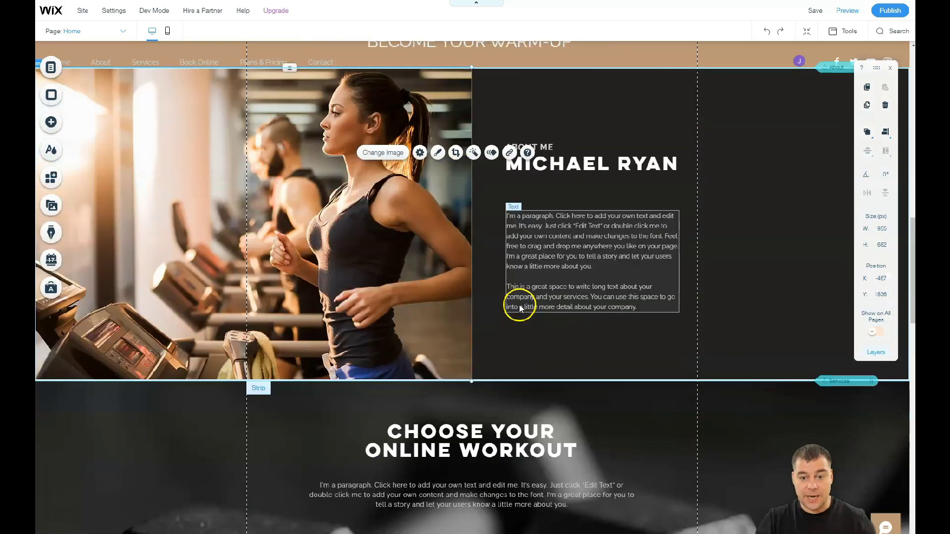
scroll(520, 308, down, 6)
scroll(451, 291, down, 9)
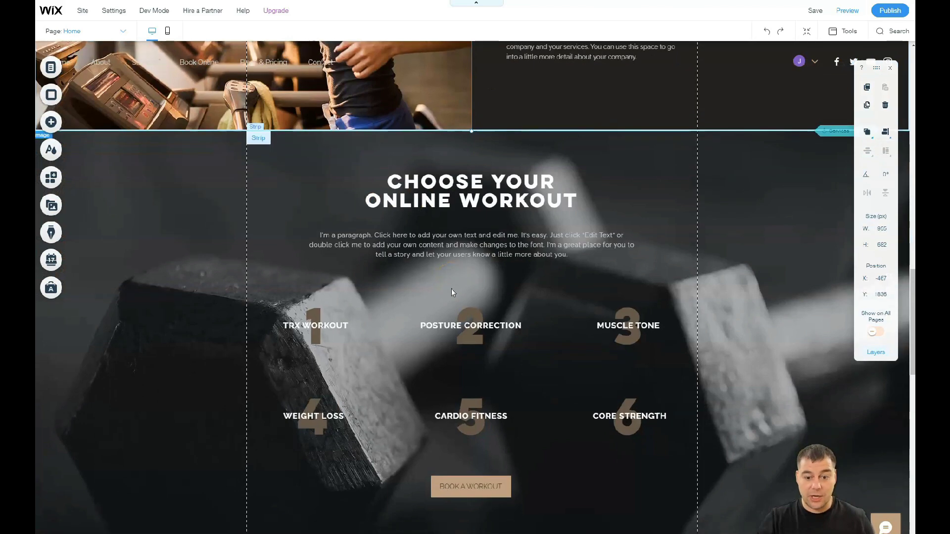
scroll(452, 291, up, 12)
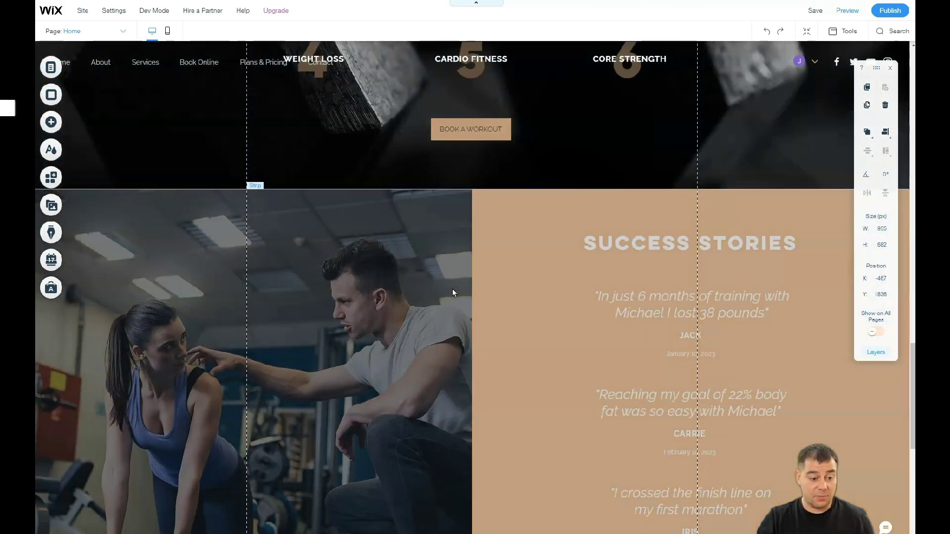
scroll(452, 292, up, 14)
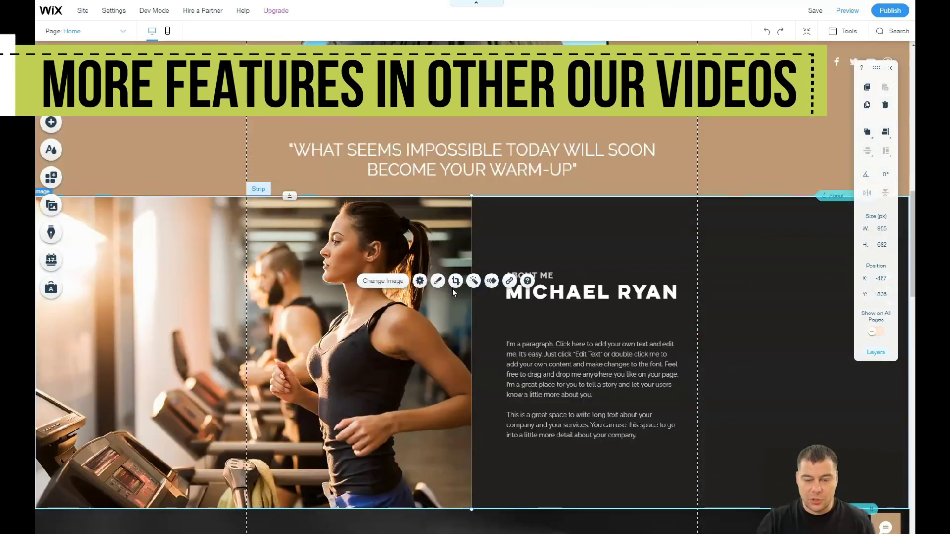
scroll(452, 289, up, 4)
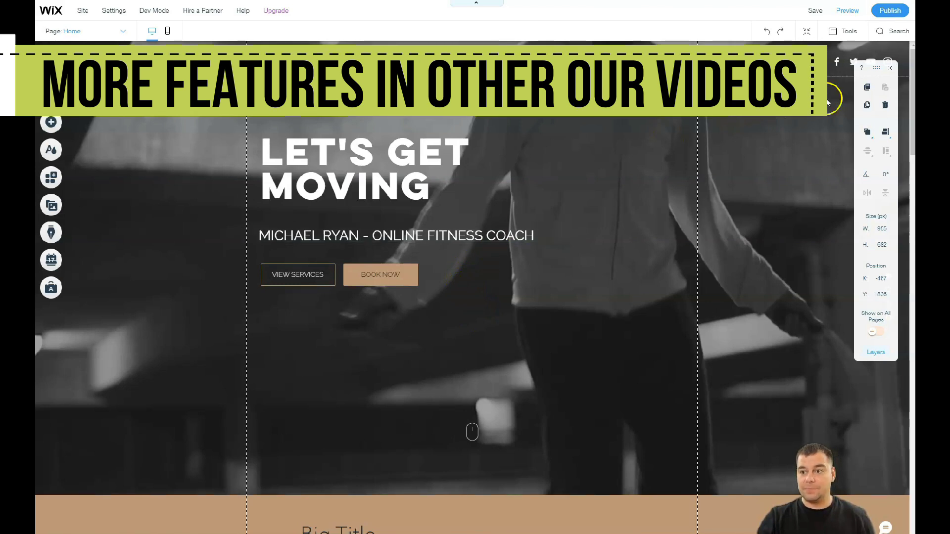
Hide the side toolbar and confirm BOOK NOW still links to the Book Online page.
click(891, 68)
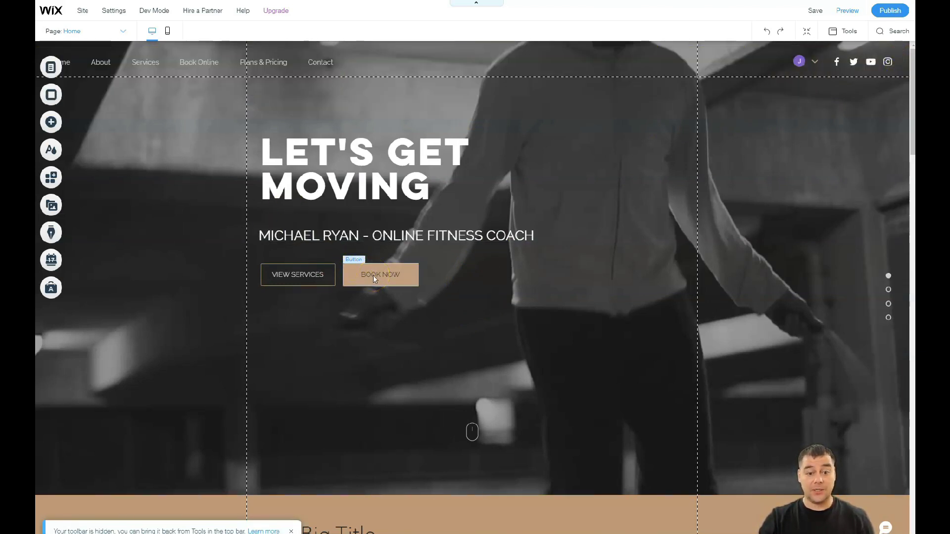
click(405, 272)
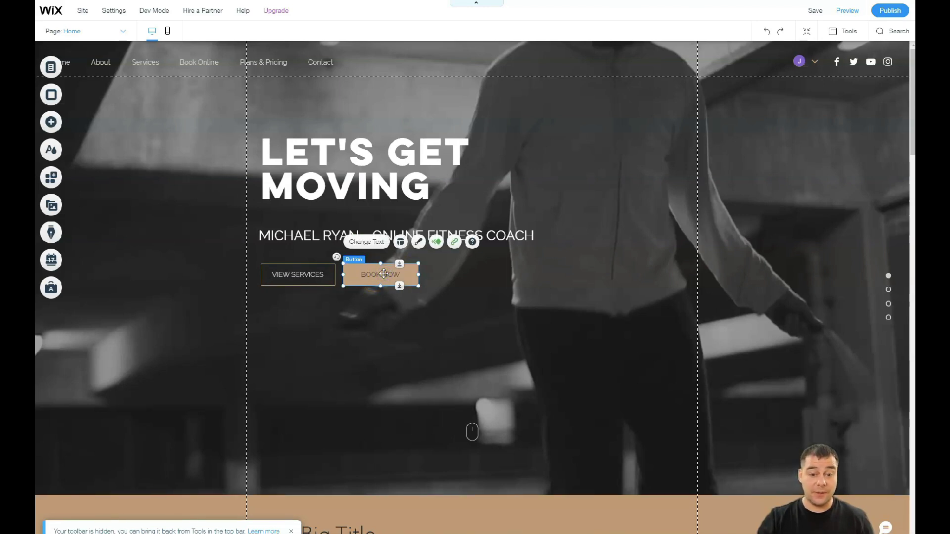
click(454, 242)
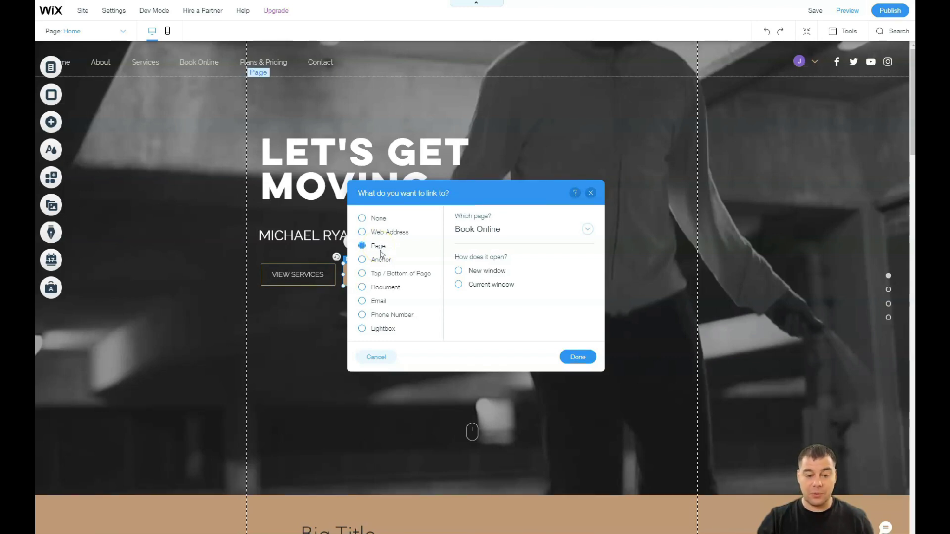
click(363, 302)
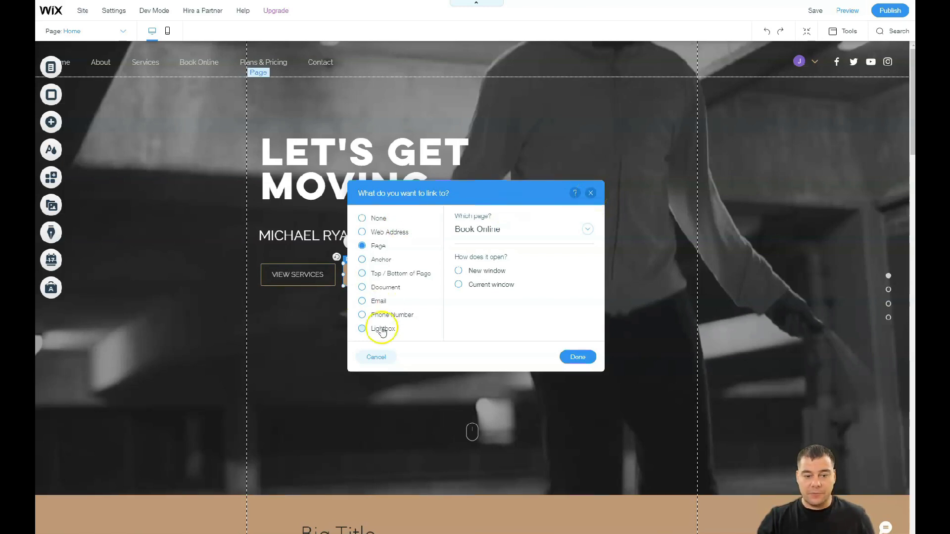
click(590, 193)
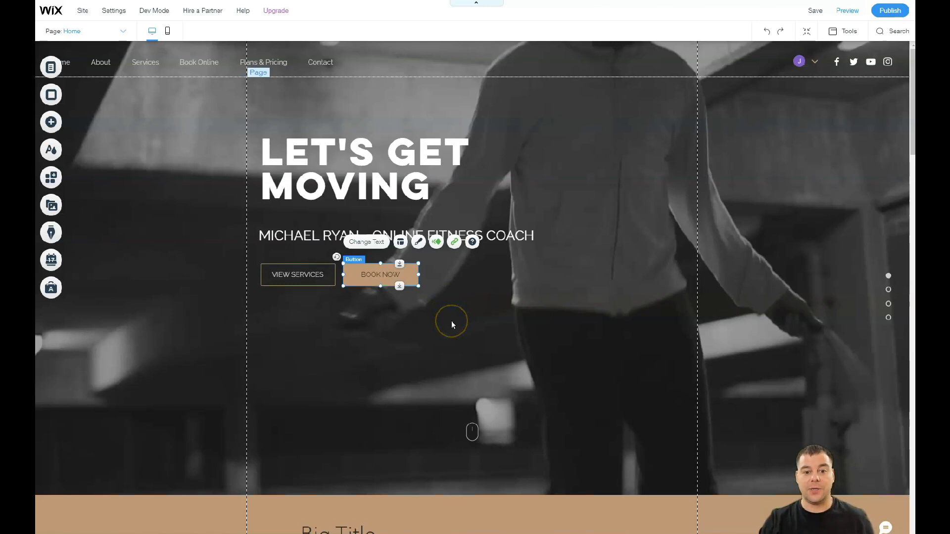
Delete the Big Title test section in Zoom Out & Reorder mode, then exit that mode.
scroll(452, 325, down, 2)
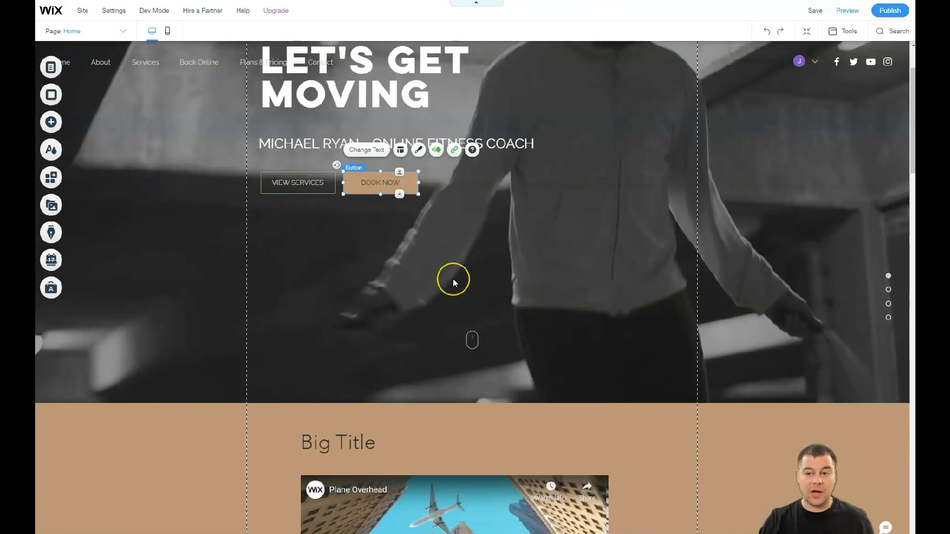
scroll(452, 303, down, 2)
scroll(454, 283, down, 5)
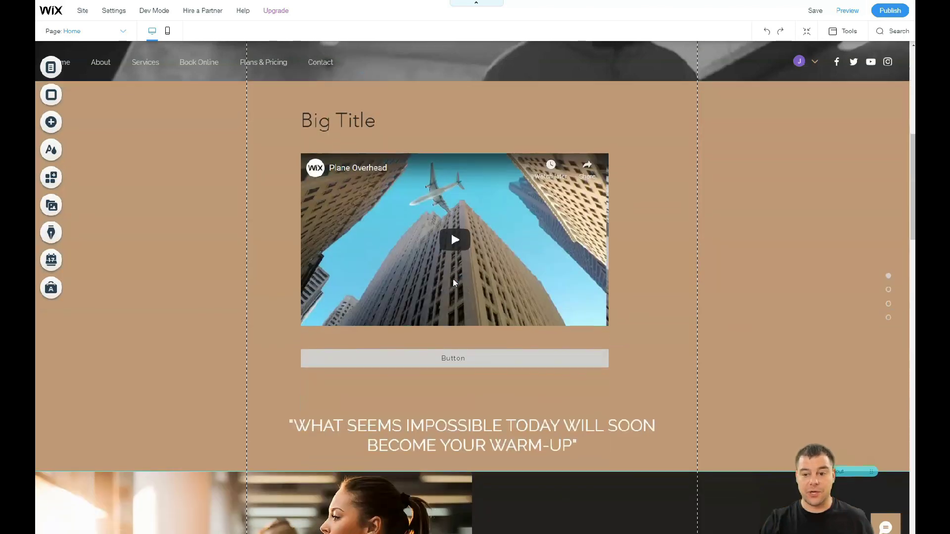
click(807, 35)
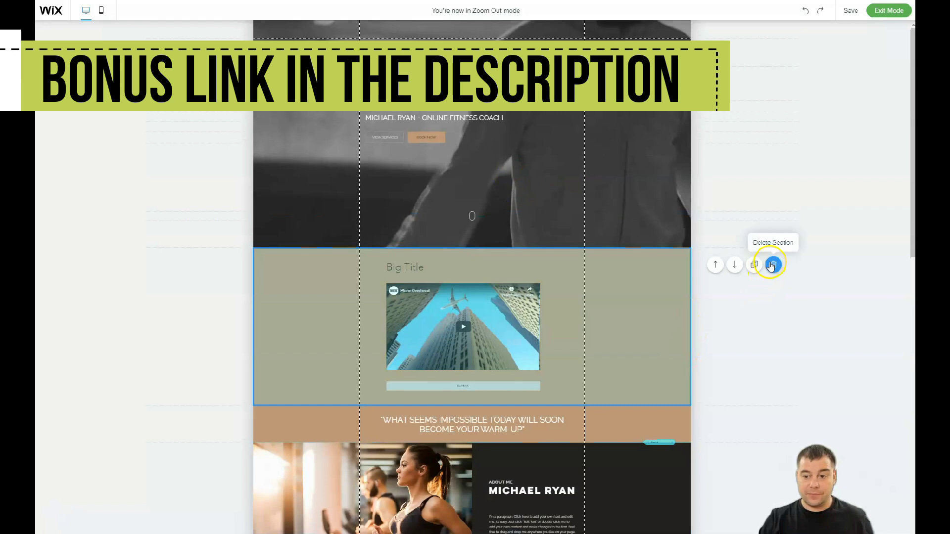
click(774, 266)
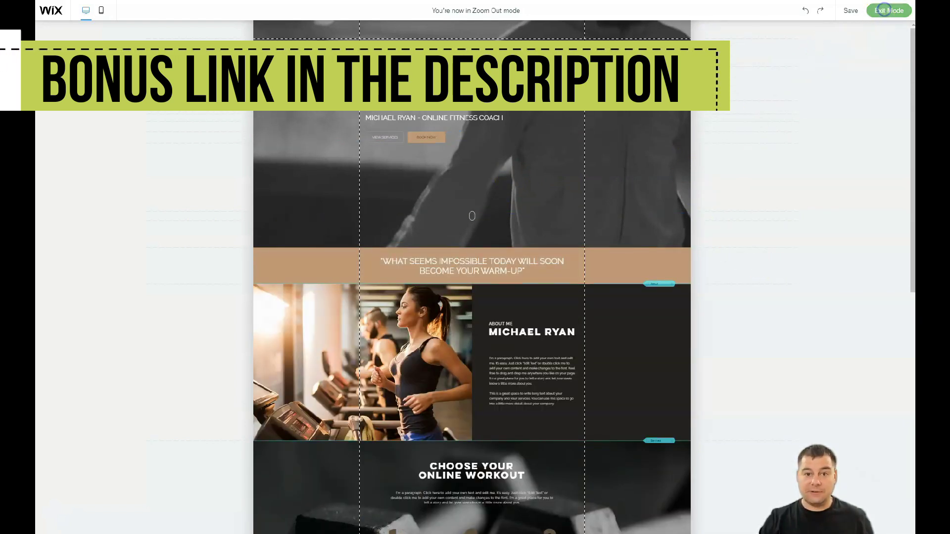
click(886, 10)
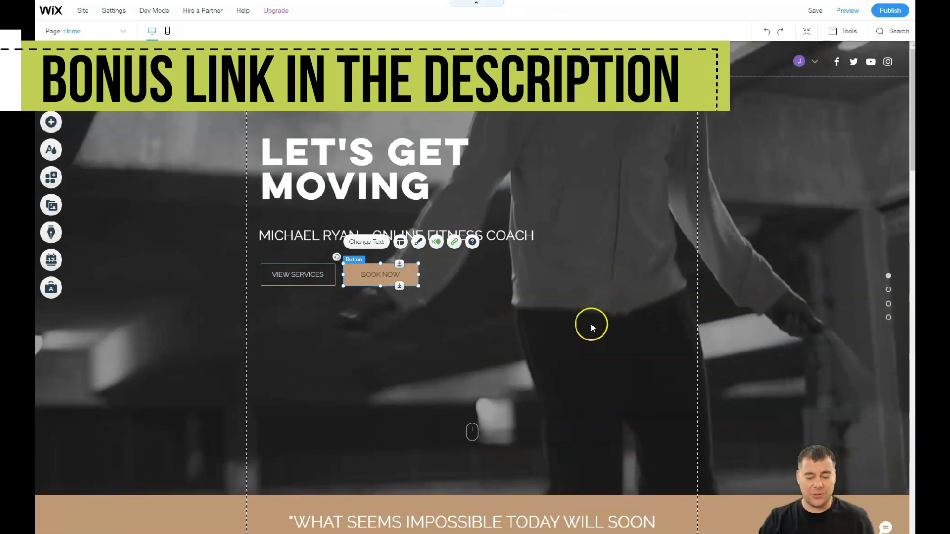